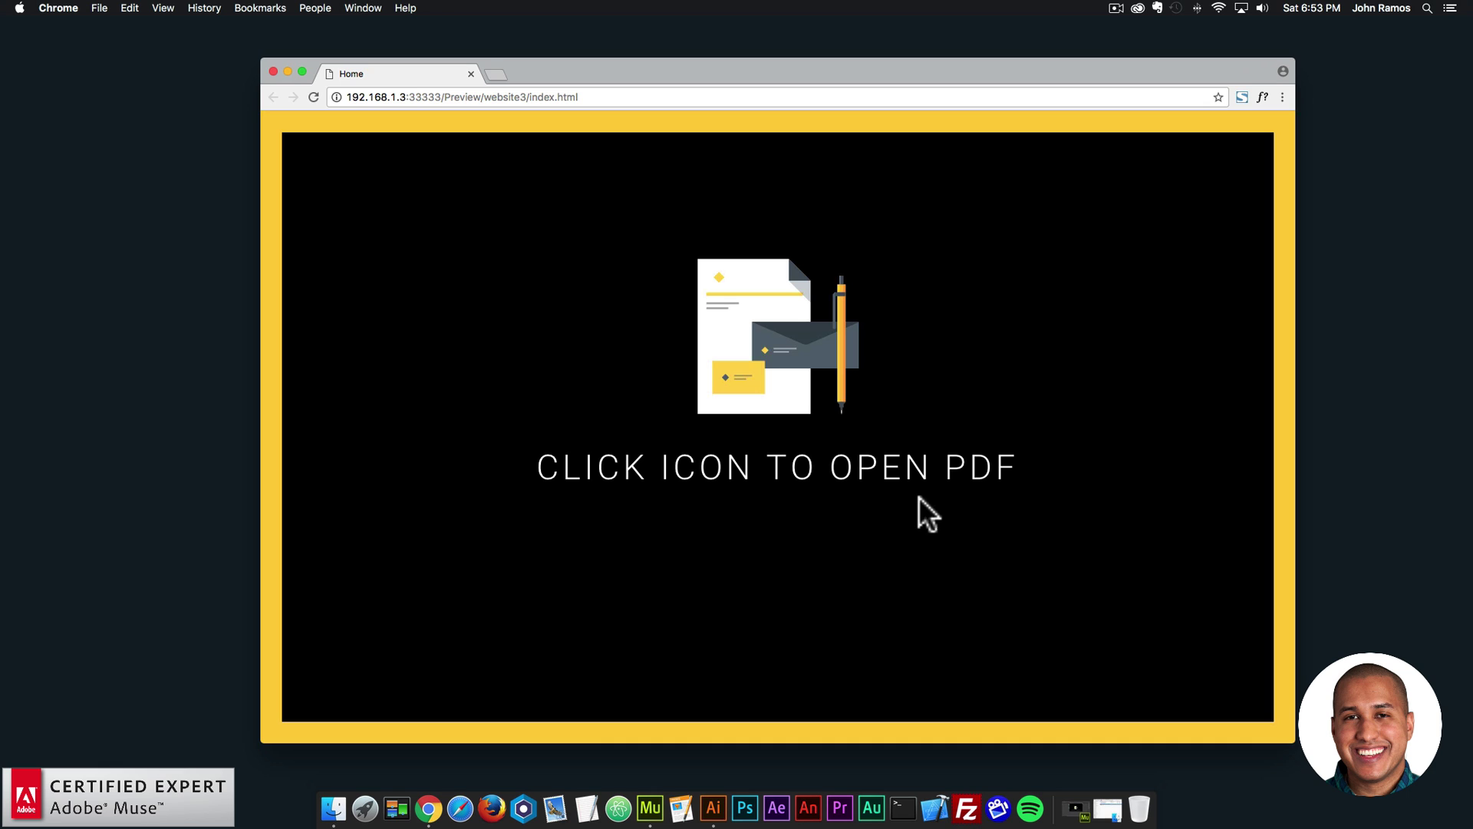
Open the PDF in its lightbox from the icon on the preview page and look through both pages.
{"action": "left_click", "coordinate": [754, 344]}
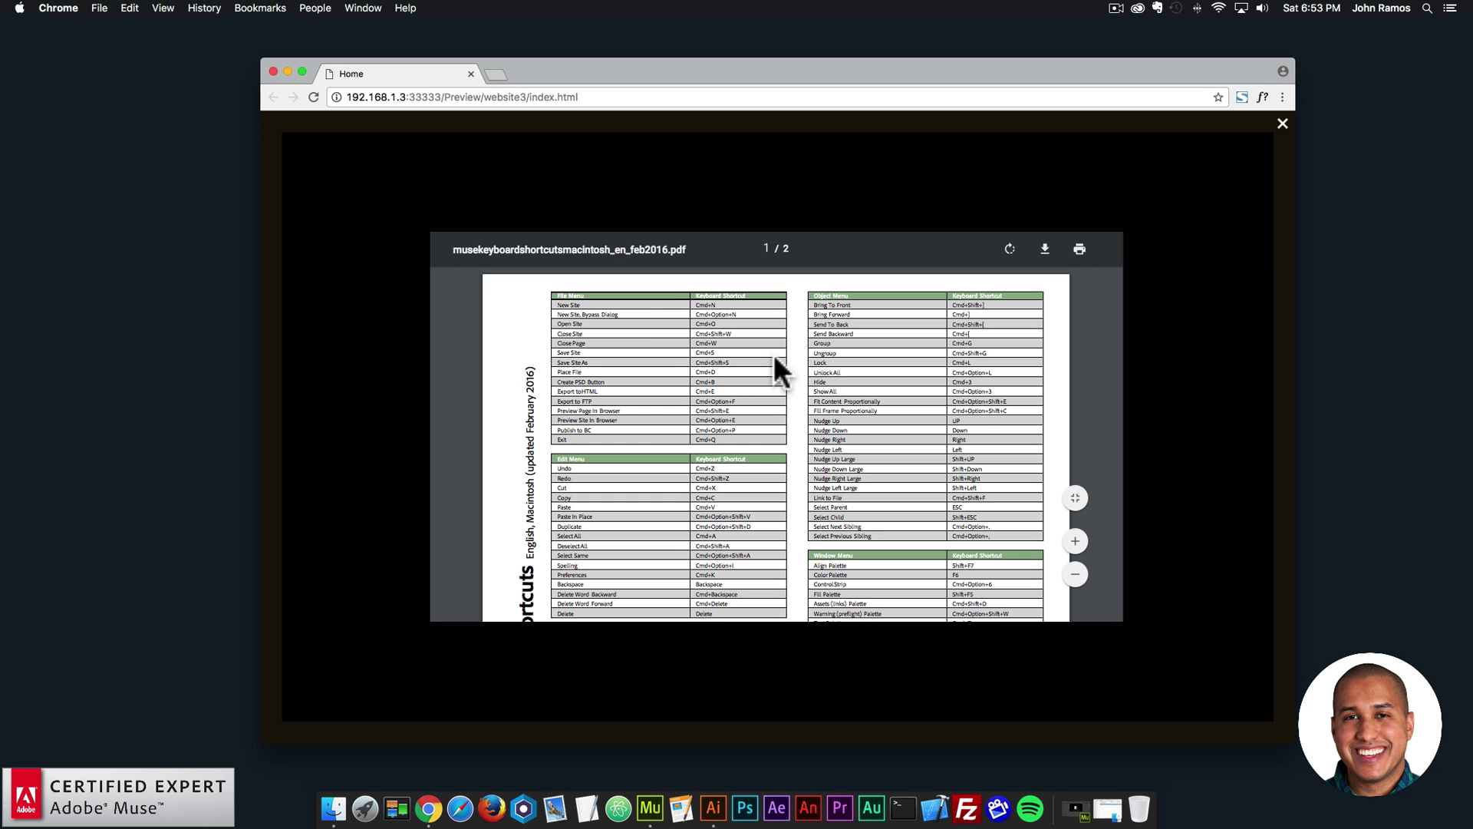
{"action": "scroll", "coordinate": [775, 356], "scroll_direction": "down", "scroll_amount": 2}
{"action": "scroll", "coordinate": [775, 357], "scroll_direction": "up", "scroll_amount": 2}
{"action": "scroll", "coordinate": [769, 364], "scroll_direction": "down", "scroll_amount": 3}
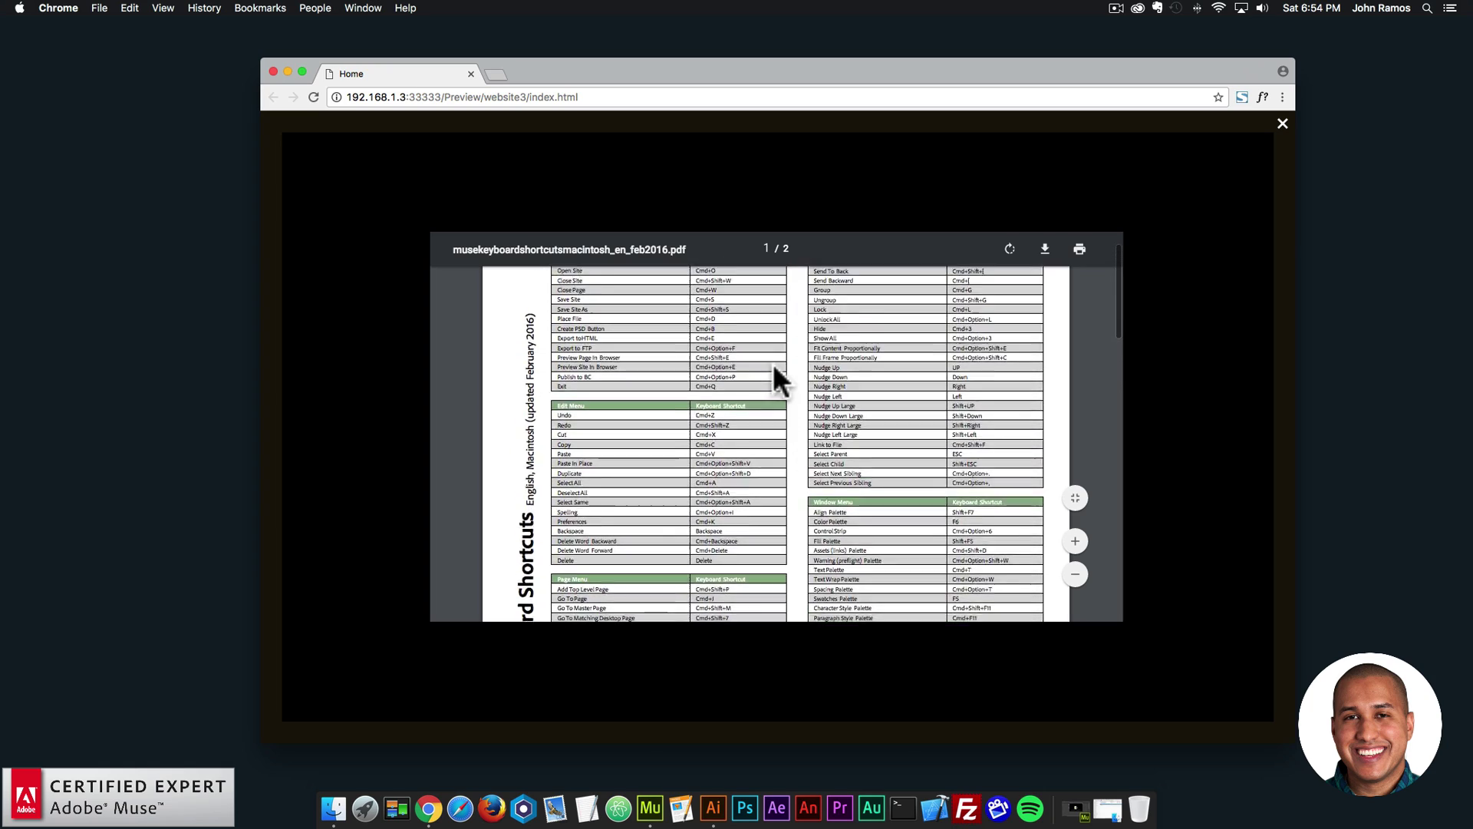
{"action": "scroll", "coordinate": [774, 368], "scroll_direction": "down", "scroll_amount": 3}
{"action": "scroll", "coordinate": [773, 367], "scroll_direction": "down", "scroll_amount": 15}
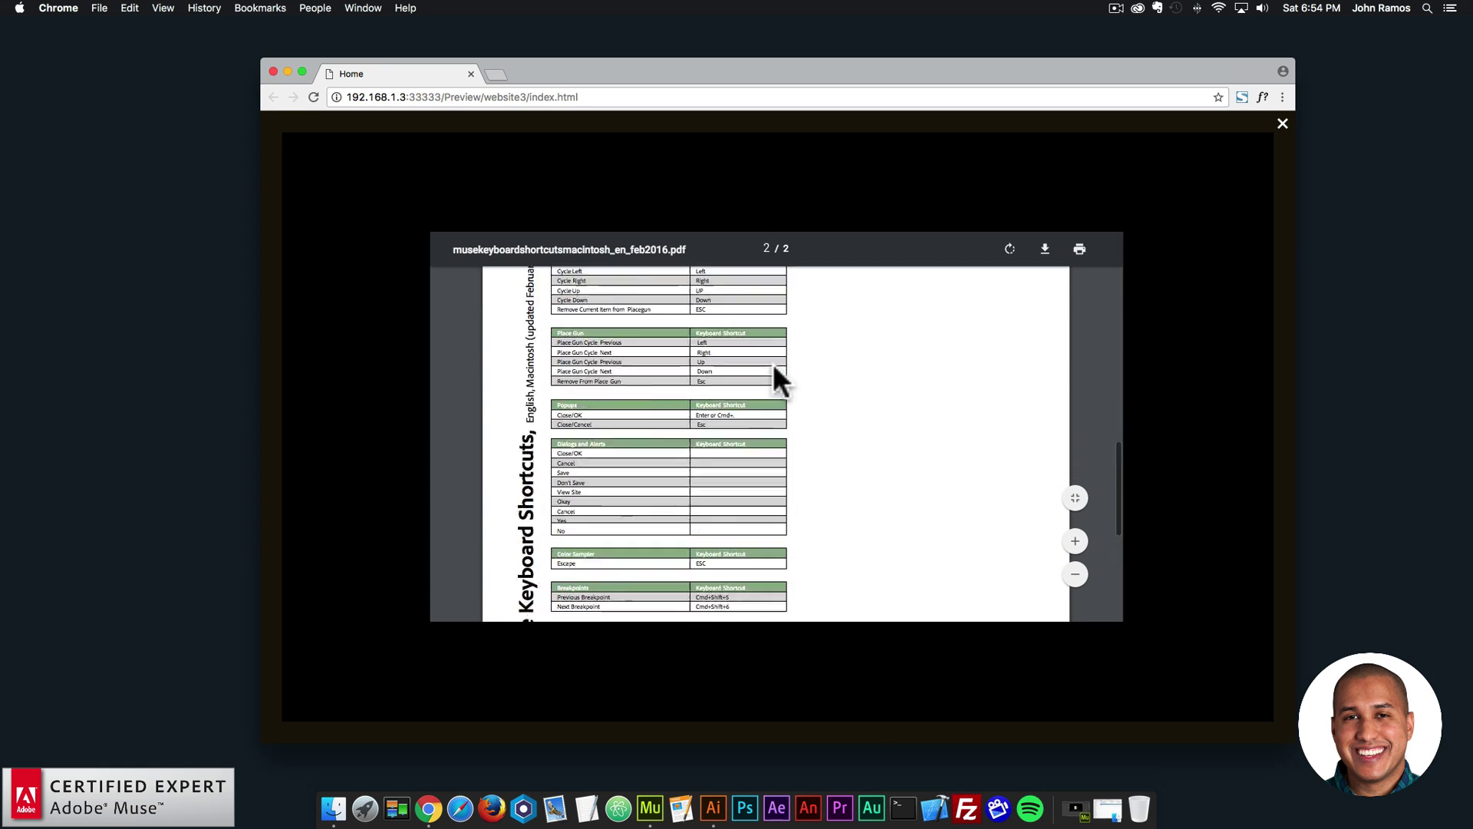
{"action": "scroll", "coordinate": [772, 362], "scroll_direction": "up", "scroll_amount": 15}
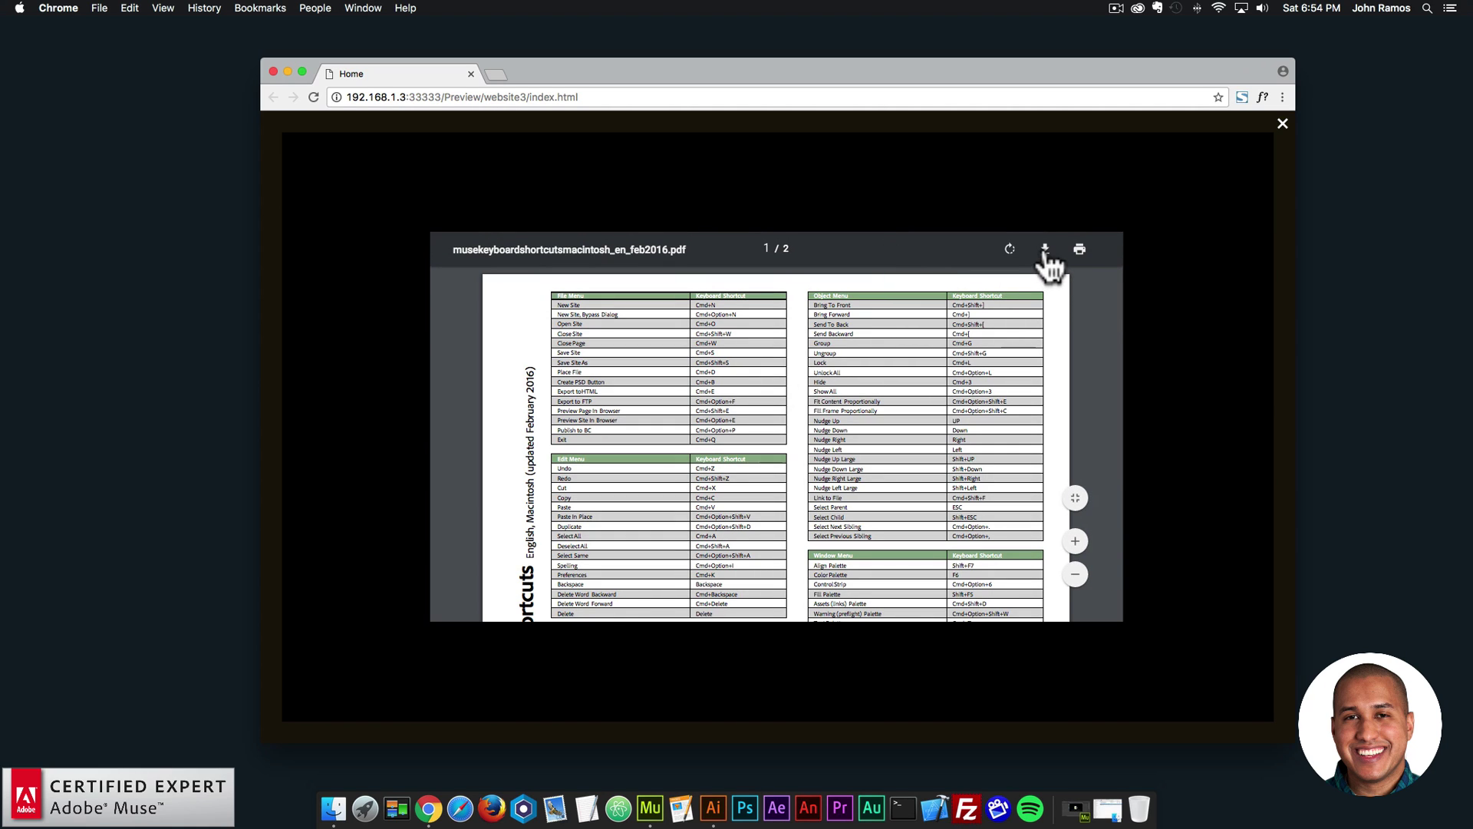
Rotate the PDF in the lightbox through a full turn.
{"action": "left_click", "coordinate": [1010, 250]}
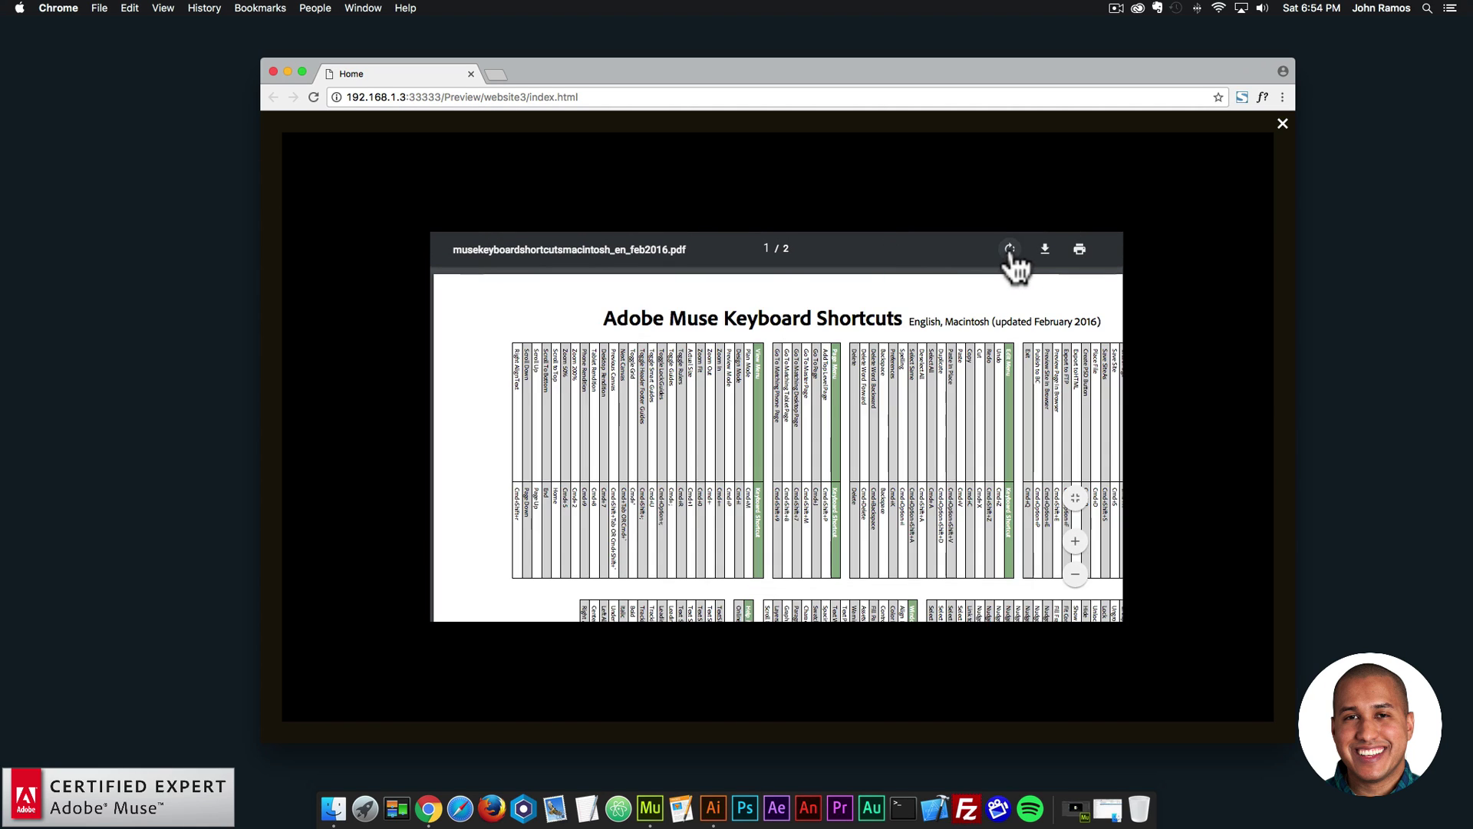
{"action": "left_click", "coordinate": [1010, 250]}
{"action": "left_click", "coordinate": [1010, 250]}
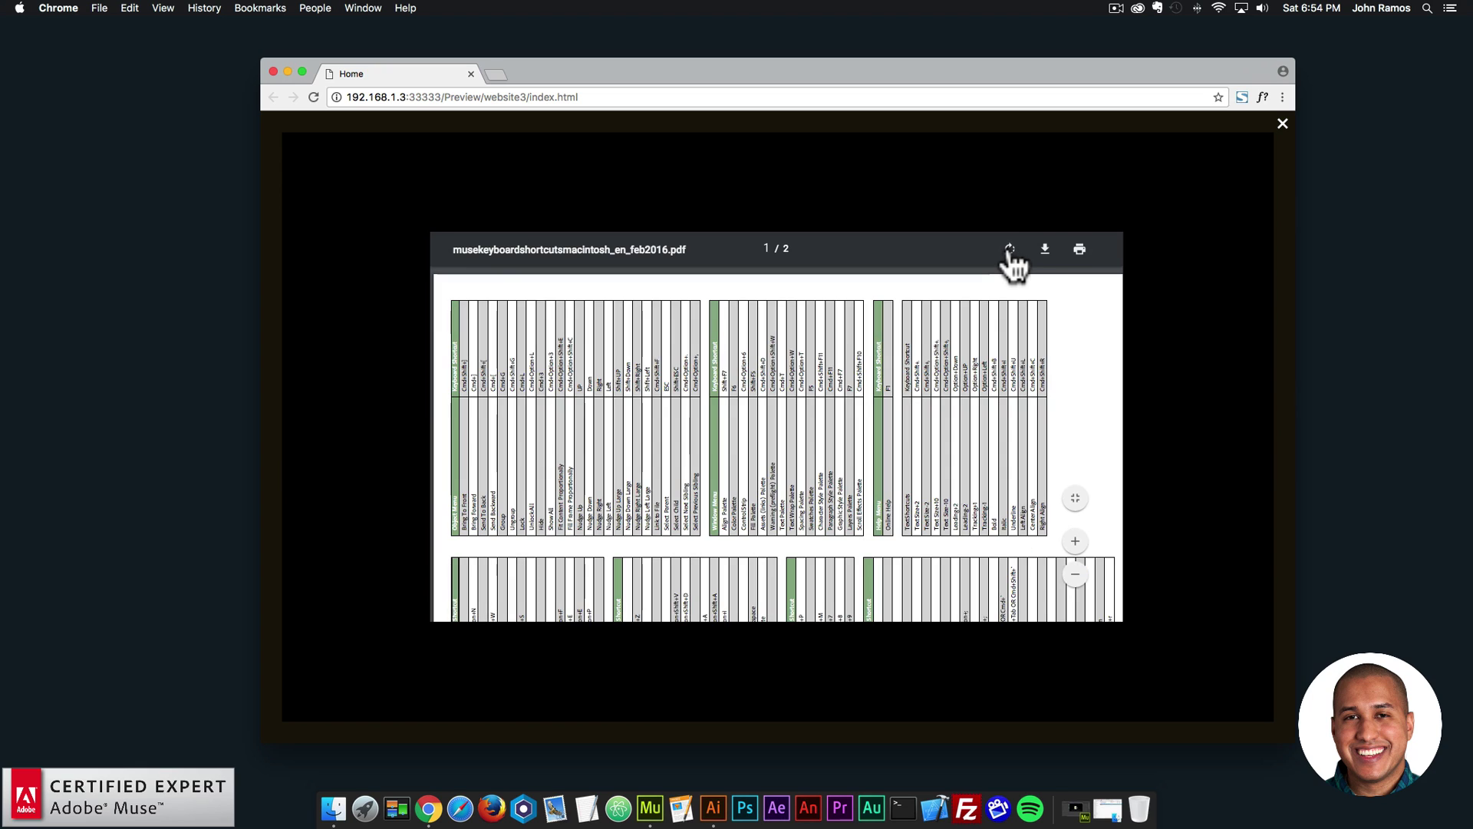
{"action": "left_click", "coordinate": [1010, 250]}
Test the PDF viewer's fit-to-page, zoom-in and zoom-out controls on the keyboard shortcuts document.
{"action": "left_click", "coordinate": [1076, 502]}
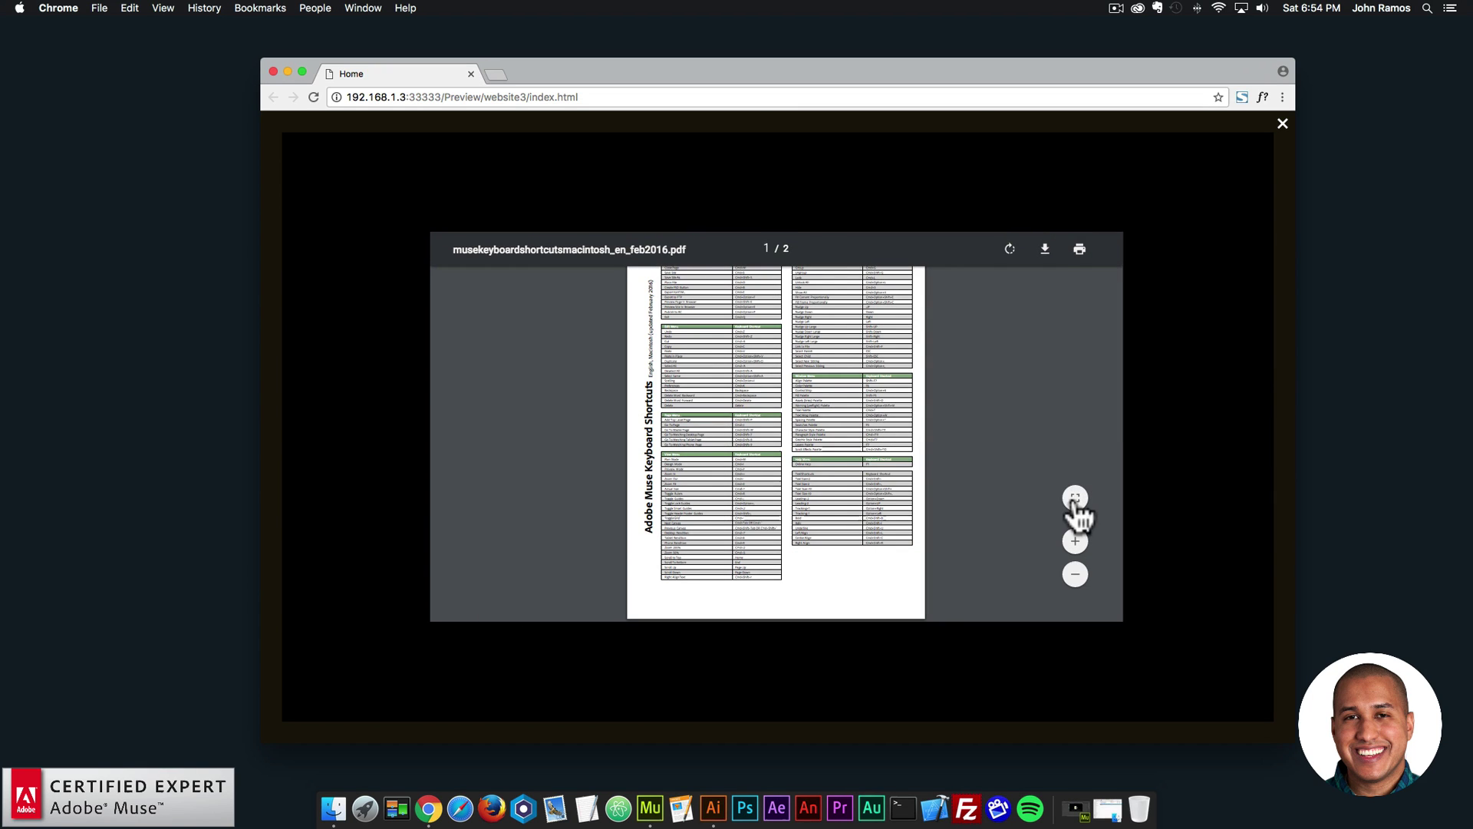
{"action": "left_click", "coordinate": [1075, 497]}
{"action": "scroll", "coordinate": [939, 458], "scroll_direction": "down", "scroll_amount": 5}
{"action": "scroll", "coordinate": [937, 453], "scroll_direction": "down", "scroll_amount": 4}
{"action": "left_click", "coordinate": [1075, 541]}
{"action": "left_click", "coordinate": [1075, 541]}
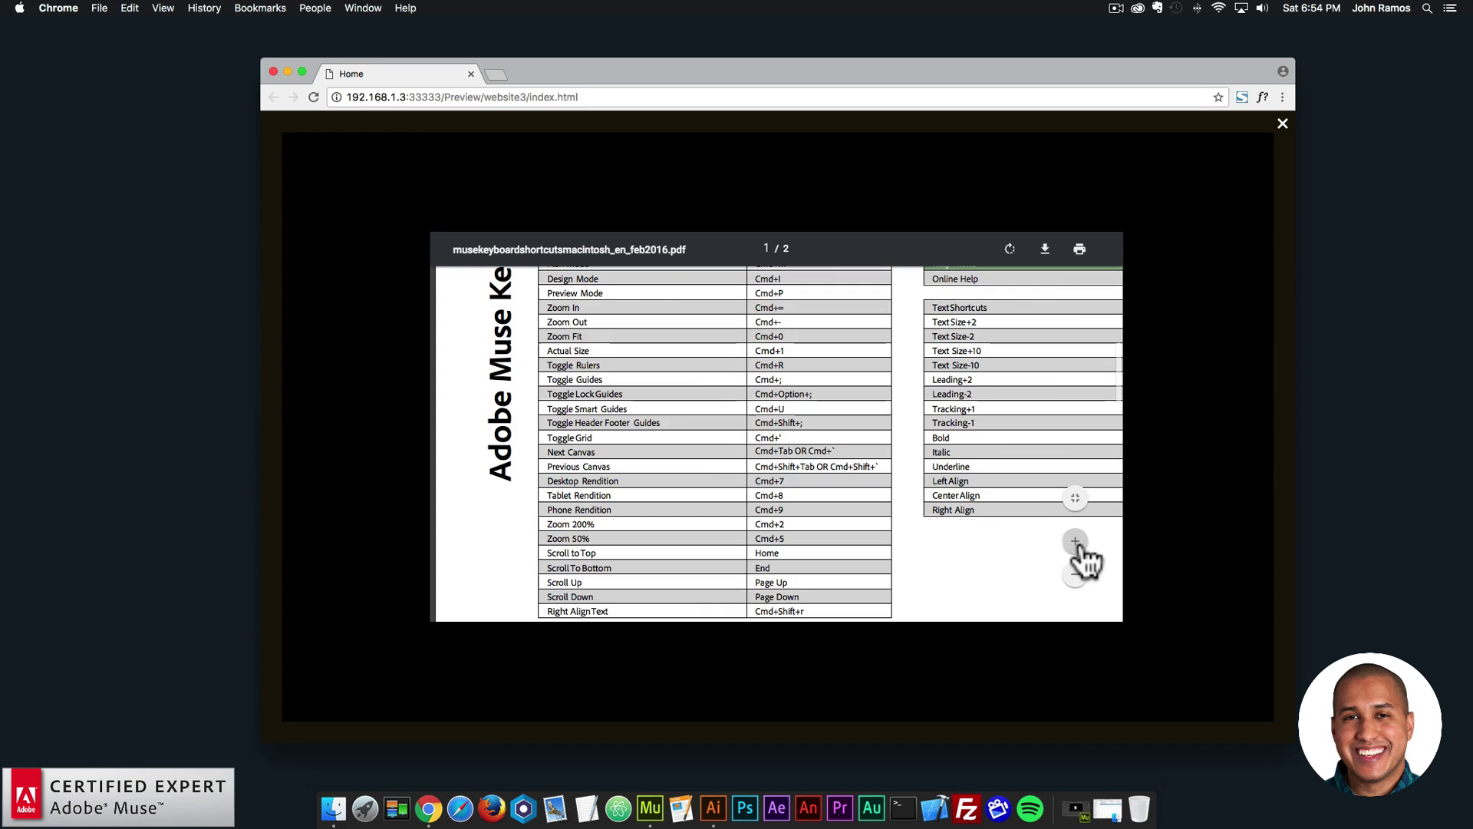
{"action": "left_click", "coordinate": [1075, 574]}
{"action": "left_click", "coordinate": [1075, 574]}
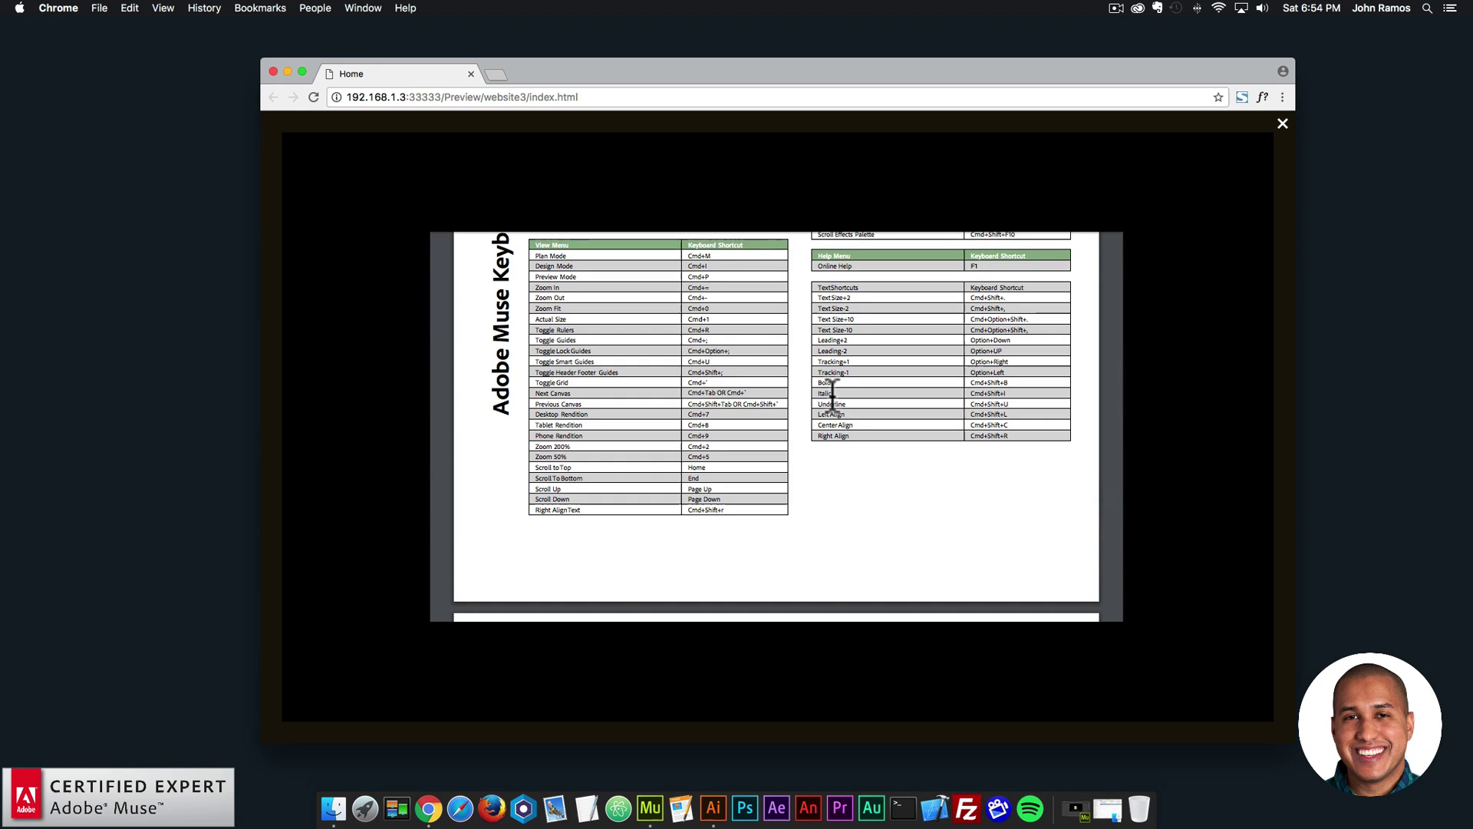
Test closing and reopening the PDF lightbox from the icon, then reload the preview page with the lightbox closed.
{"action": "mouse_move", "coordinate": [874, 293]}
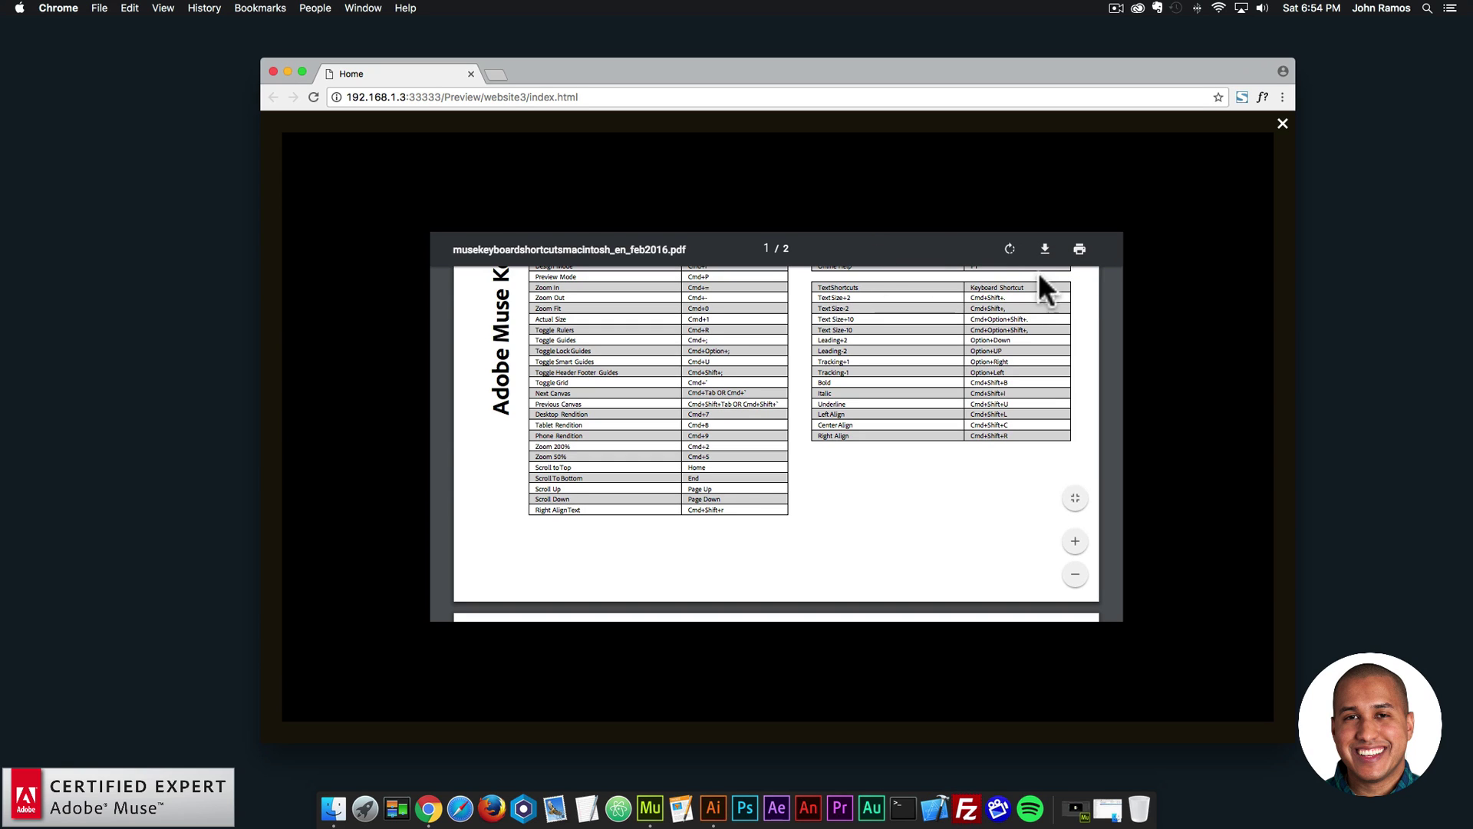
{"action": "scroll", "coordinate": [1047, 421], "scroll_direction": "up", "scroll_amount": 10}
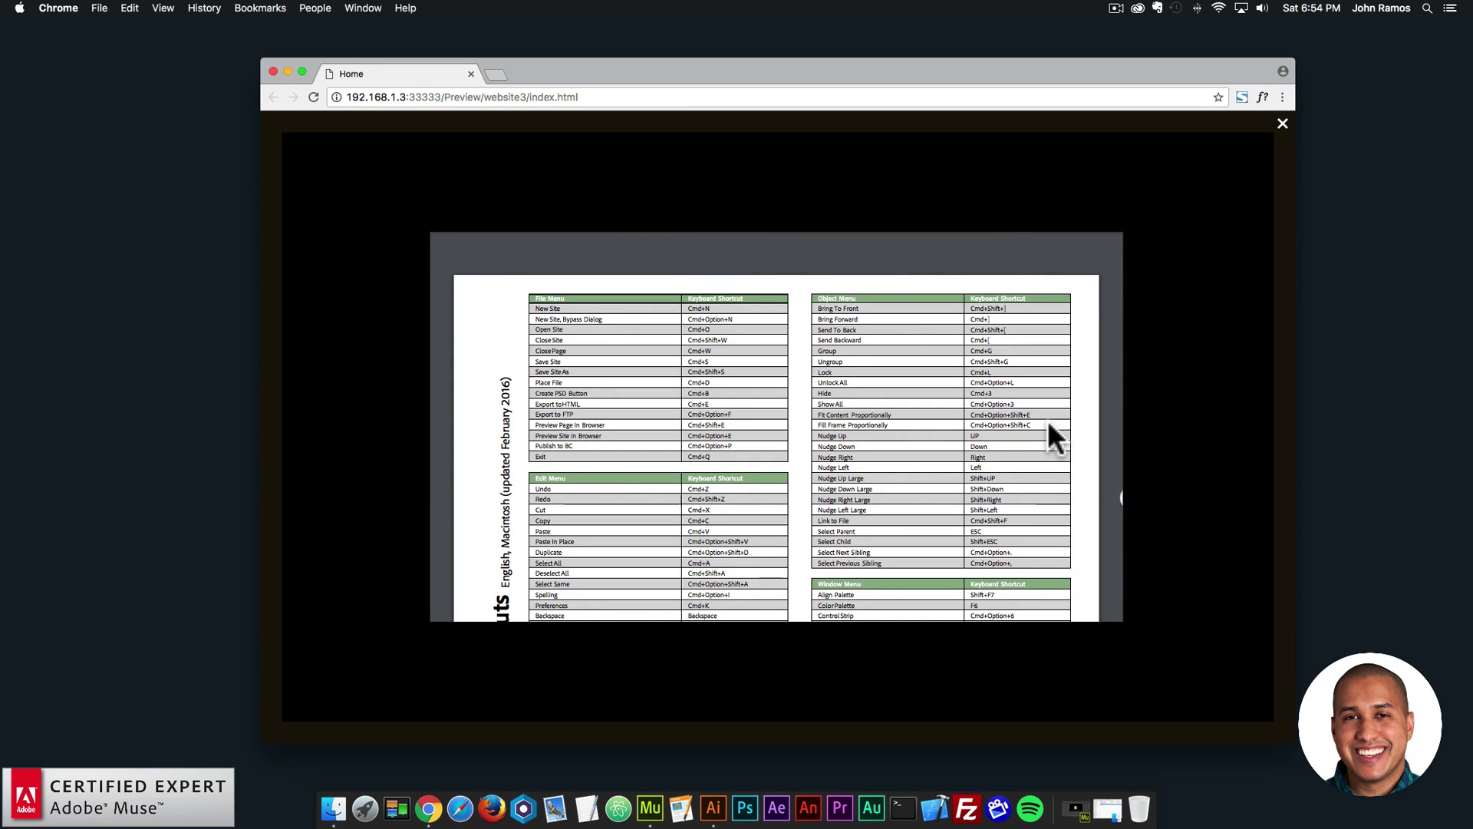
{"action": "left_click", "coordinate": [1158, 389]}
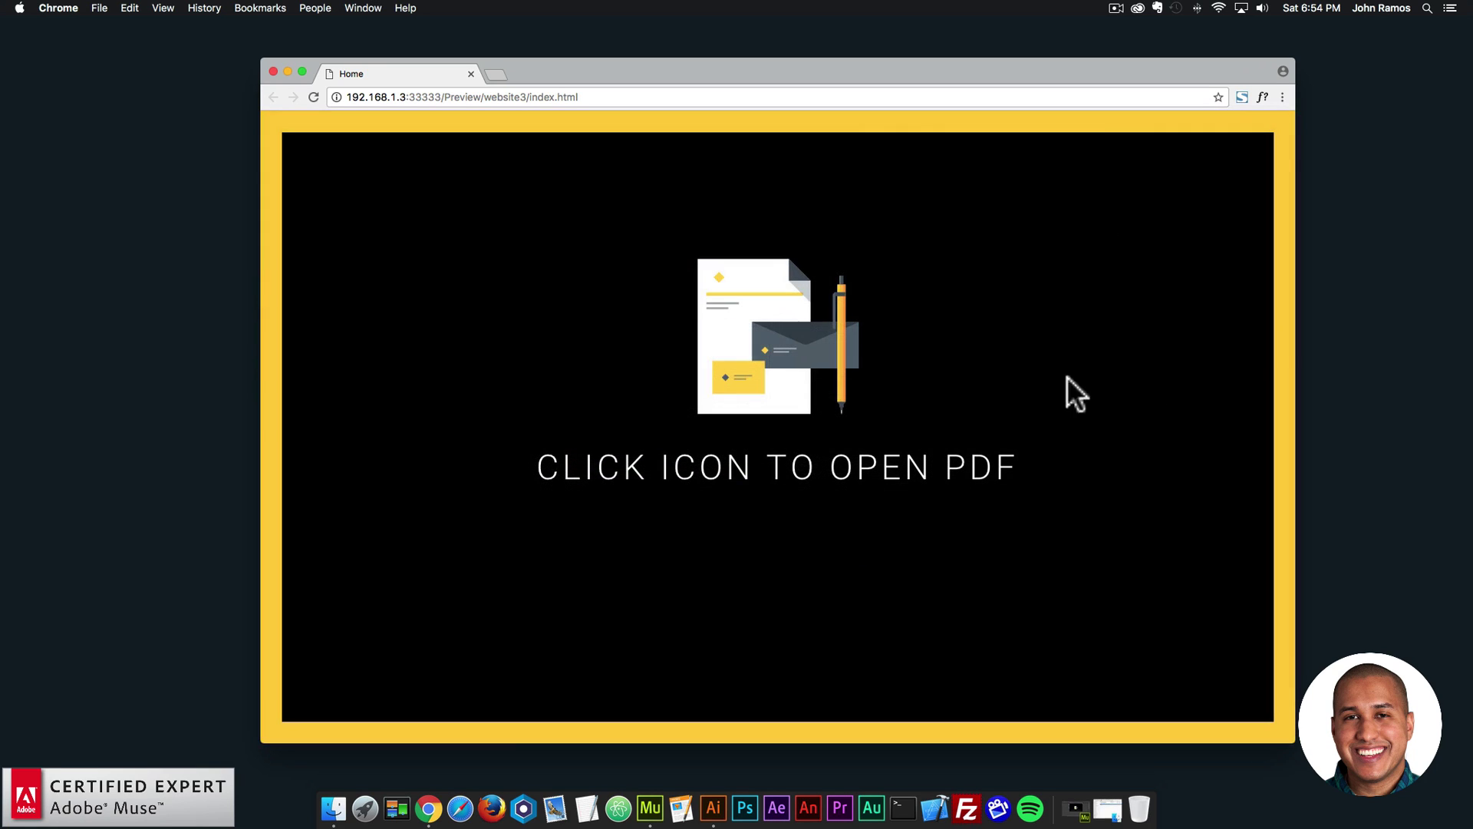
{"action": "left_click", "coordinate": [760, 368]}
{"action": "left_click", "coordinate": [1157, 293]}
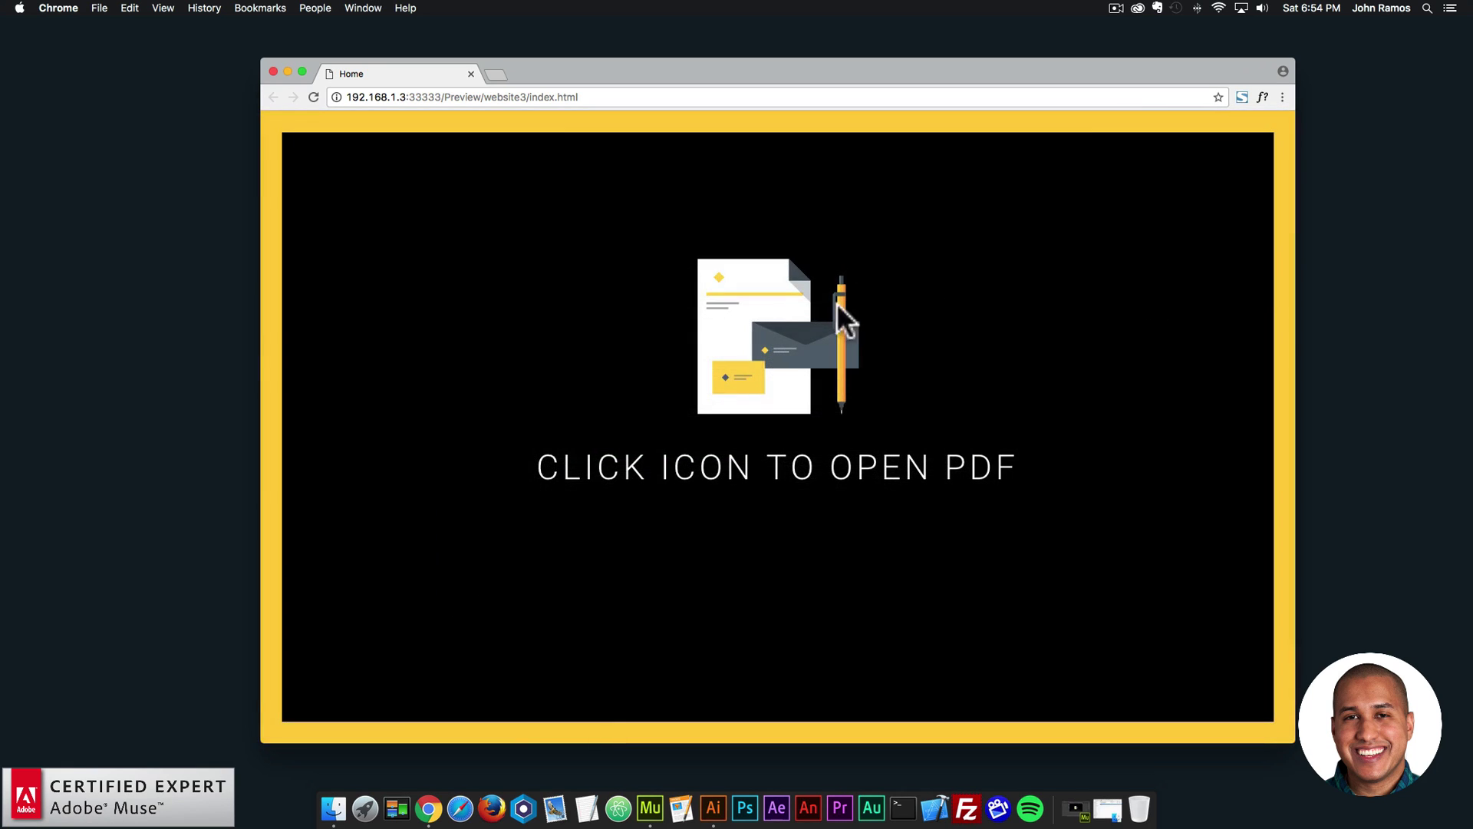
{"action": "left_click", "coordinate": [781, 330]}
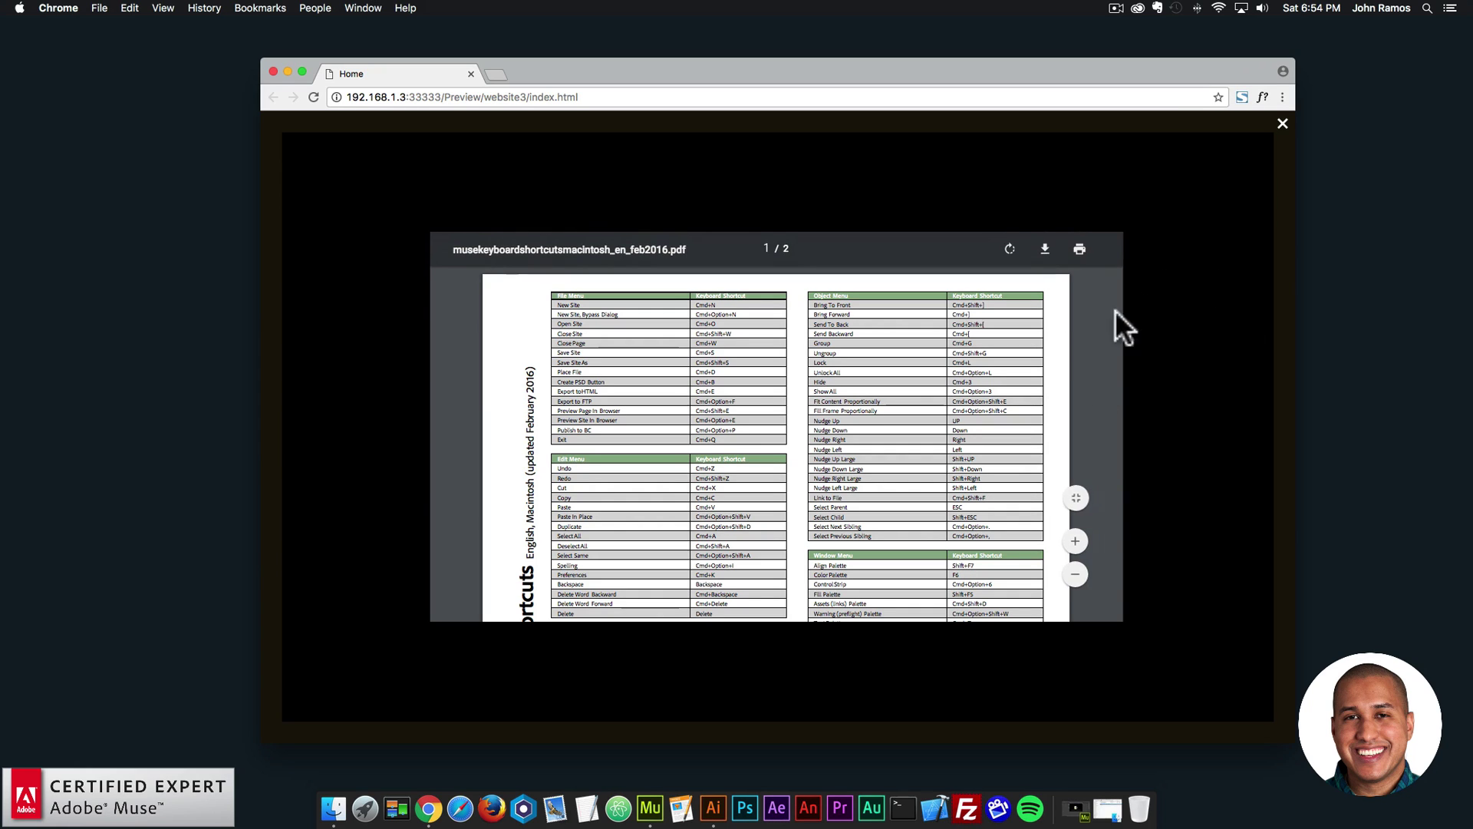
{"action": "left_click", "coordinate": [1204, 343]}
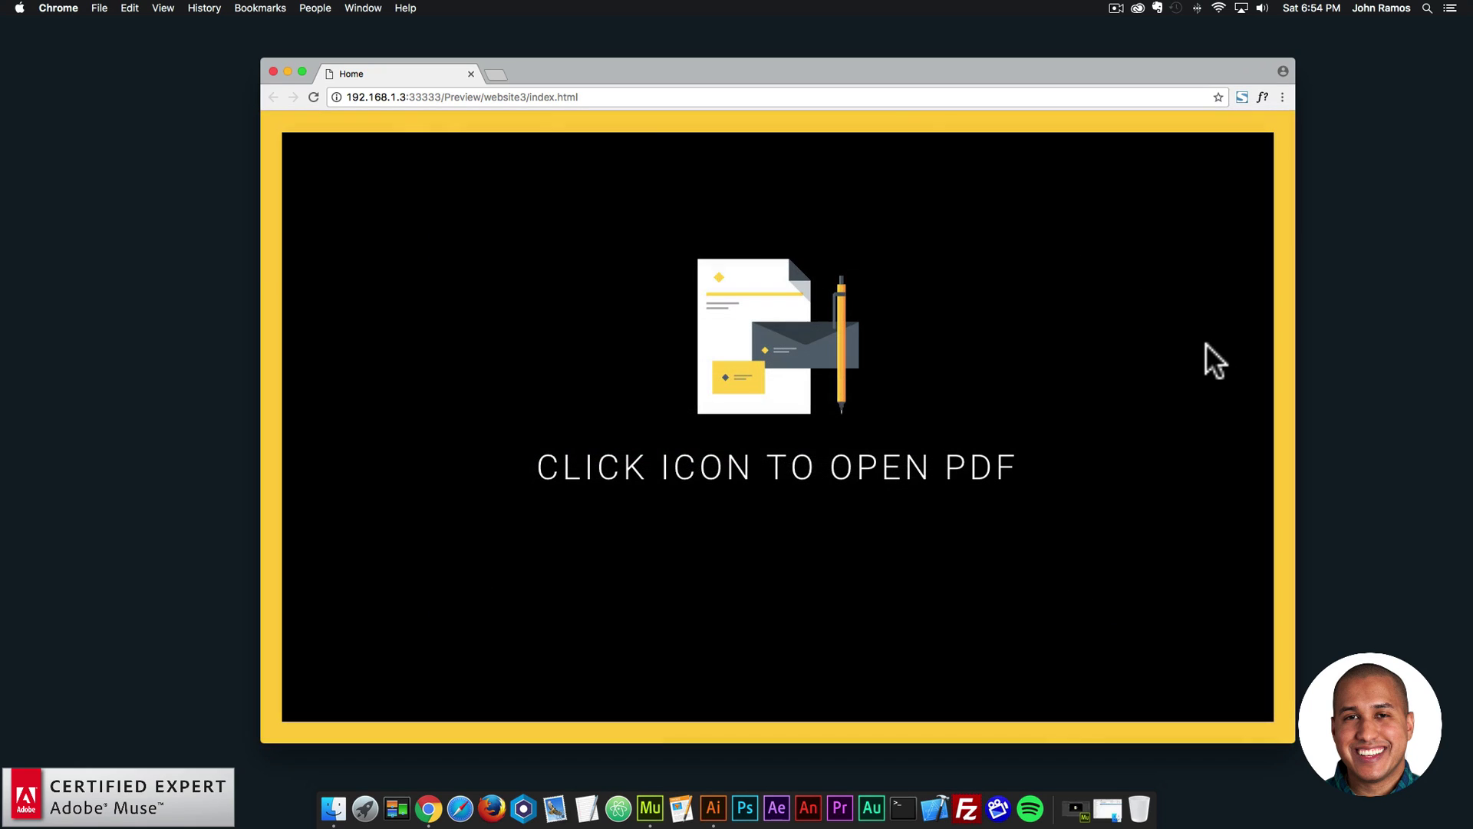
{"action": "left_click", "coordinate": [314, 97]}
{"action": "left_click", "coordinate": [313, 97]}
Switch to Adobe Muse and create a new Fluid Width site with a max page width of 960 and 1 column.
{"action": "left_click", "coordinate": [644, 776]}
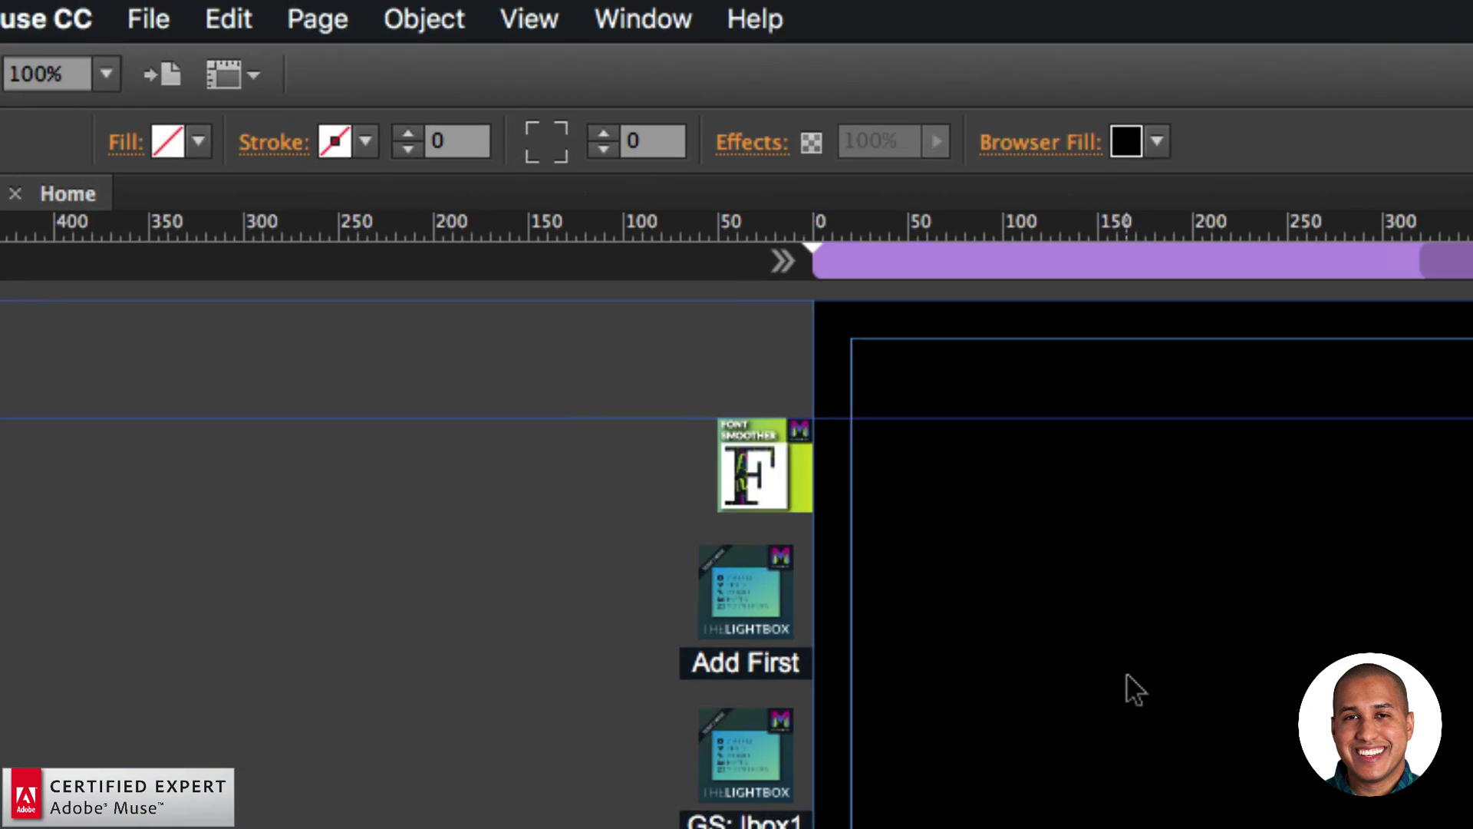
{"action": "left_click", "coordinate": [153, 22]}
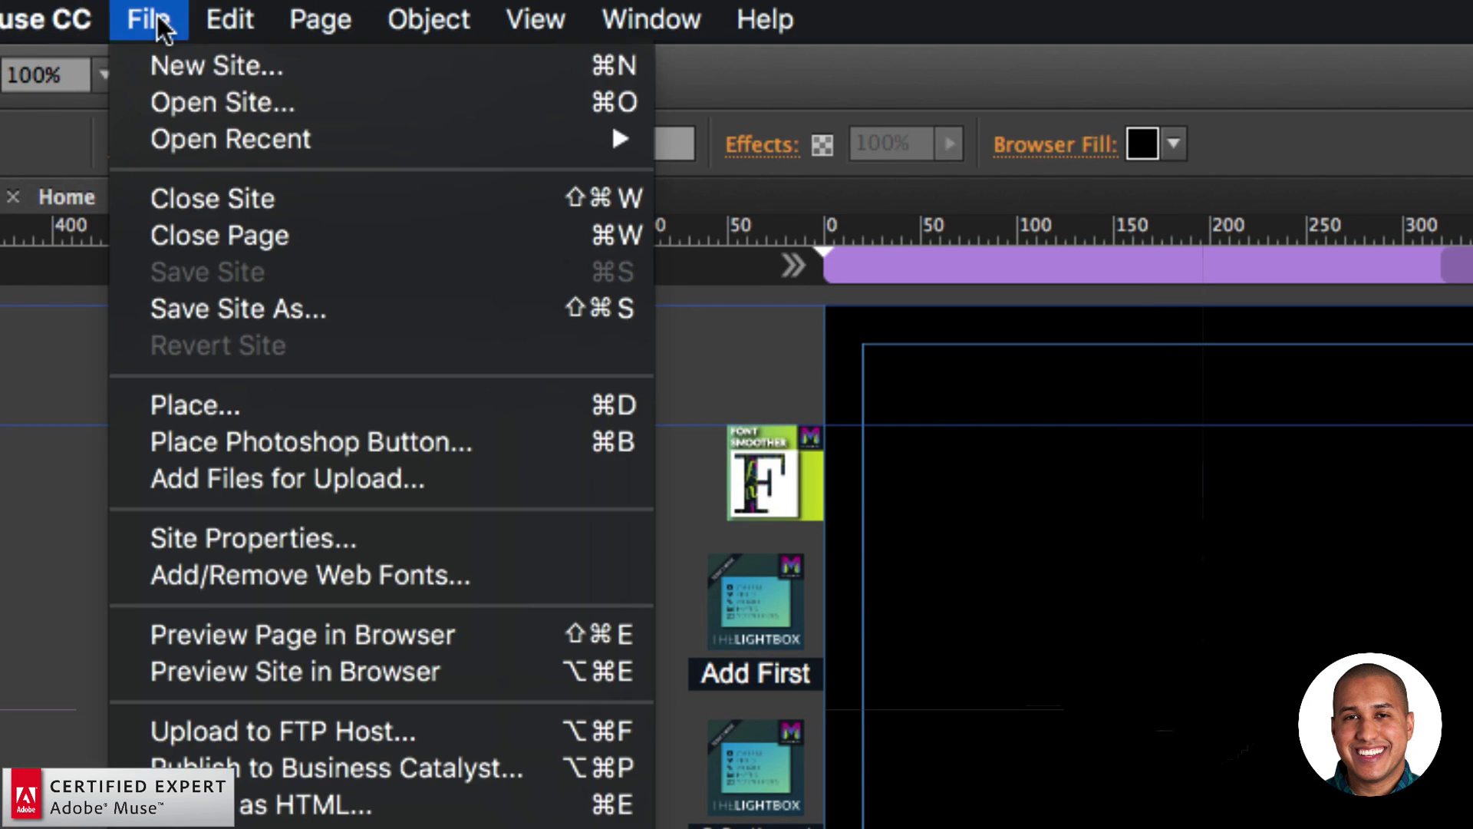
{"action": "left_click", "coordinate": [170, 57]}
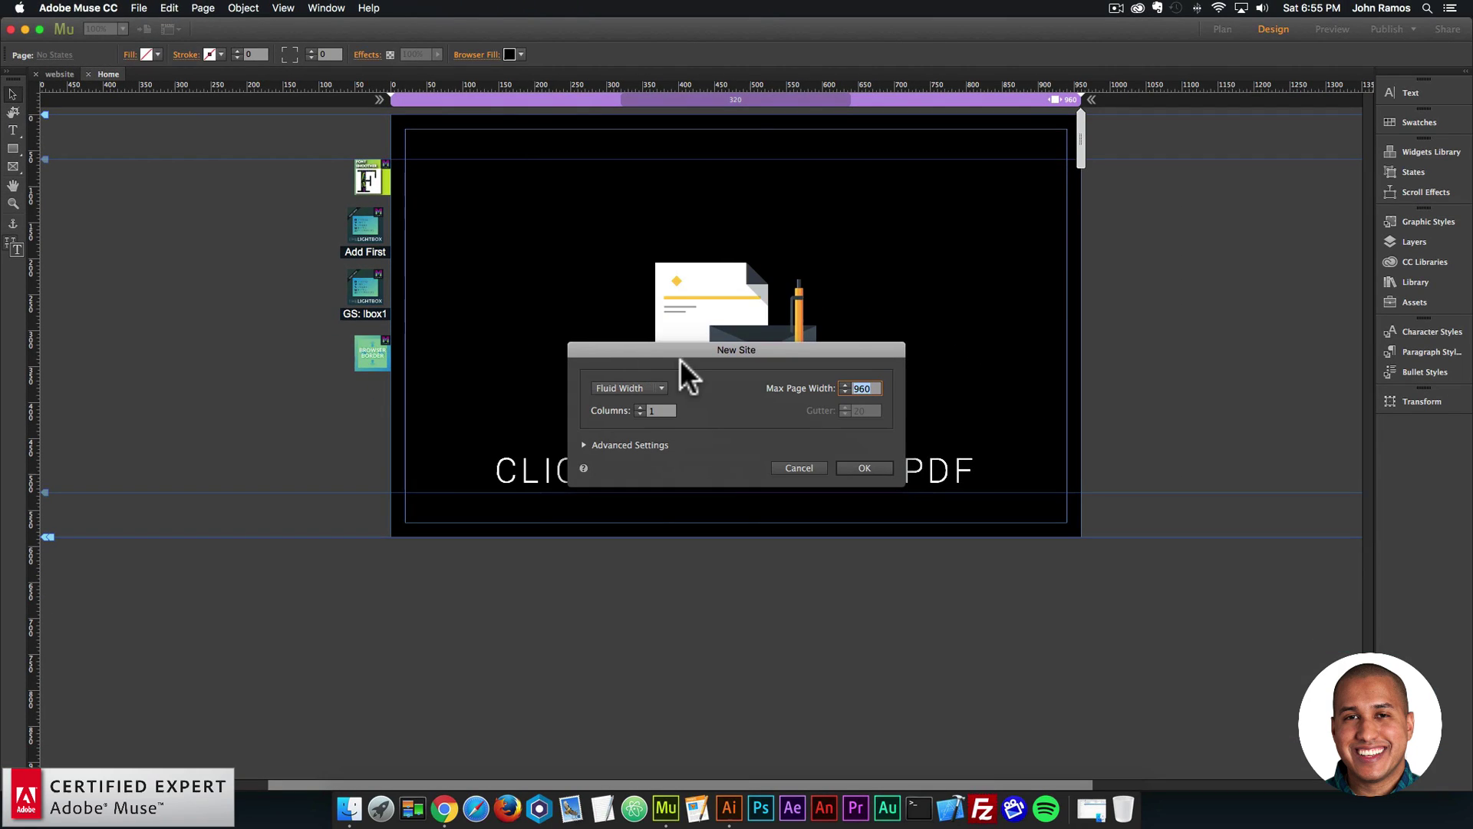
{"action": "left_click", "coordinate": [864, 469]}
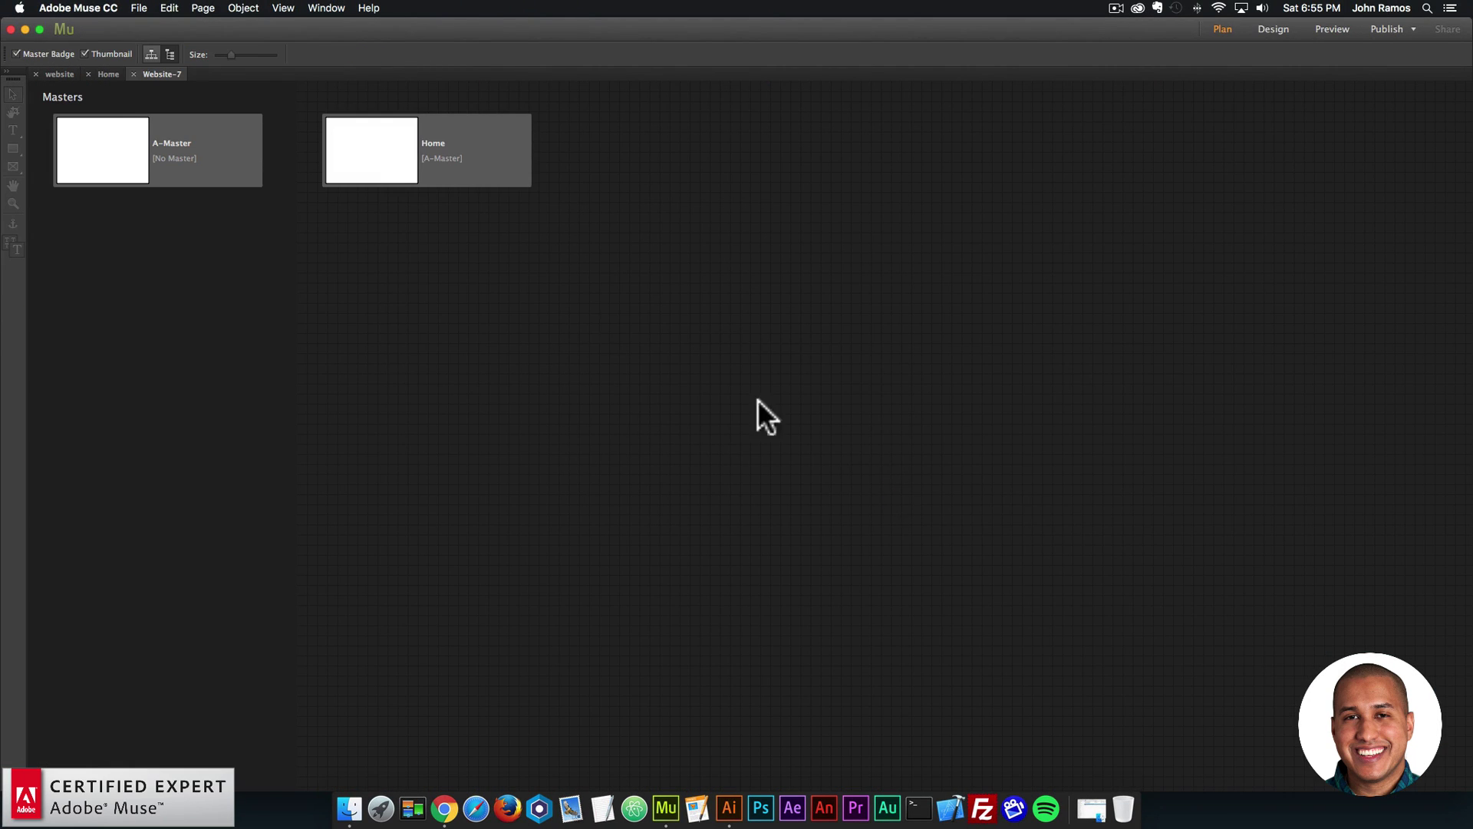
Open the new site's Home page and set its browser fill to black (000000).
{"action": "double_click", "coordinate": [383, 165]}
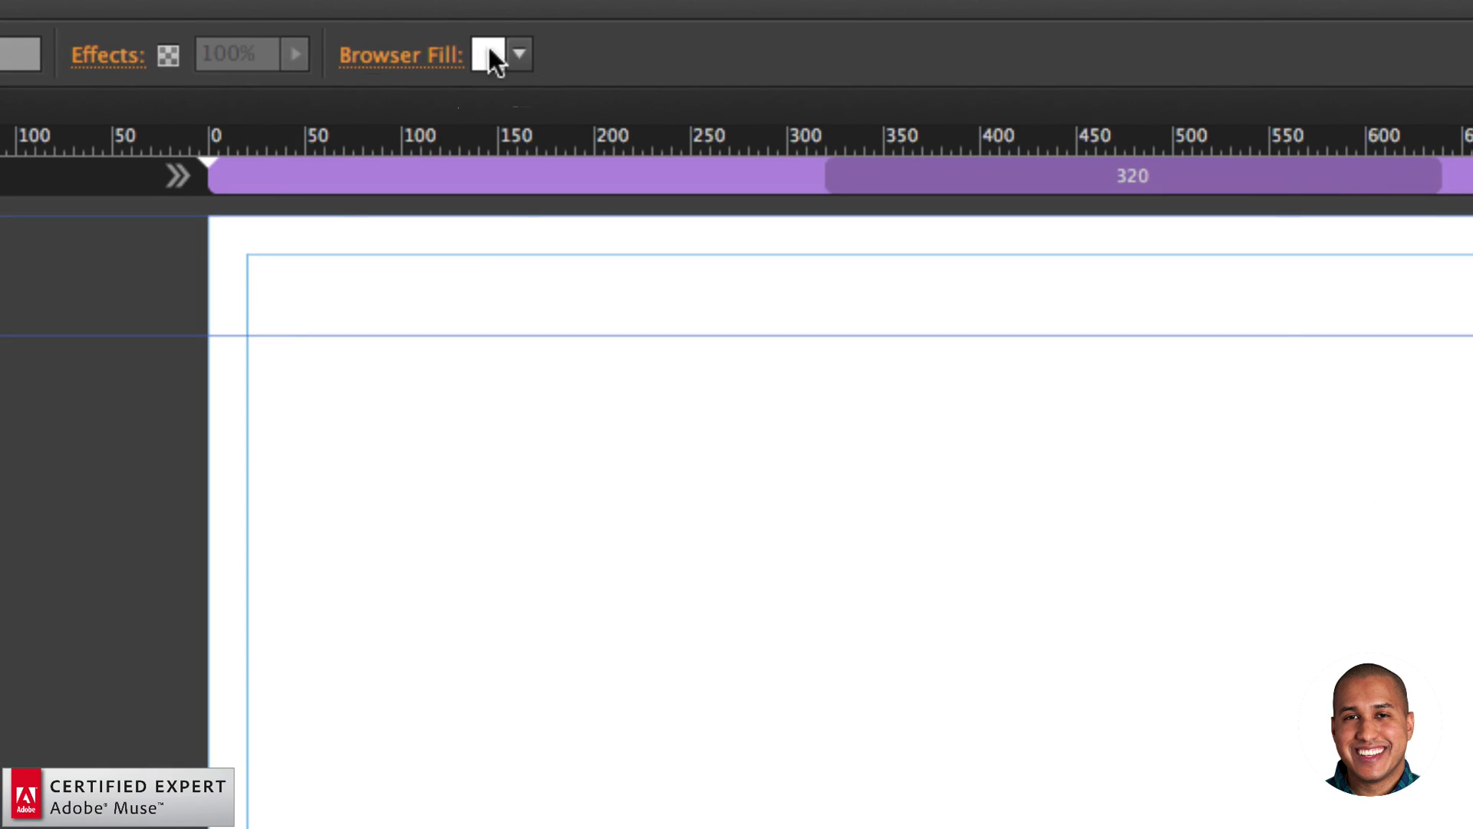
{"action": "left_click", "coordinate": [519, 53]}
{"action": "left_click", "coordinate": [1002, 107]}
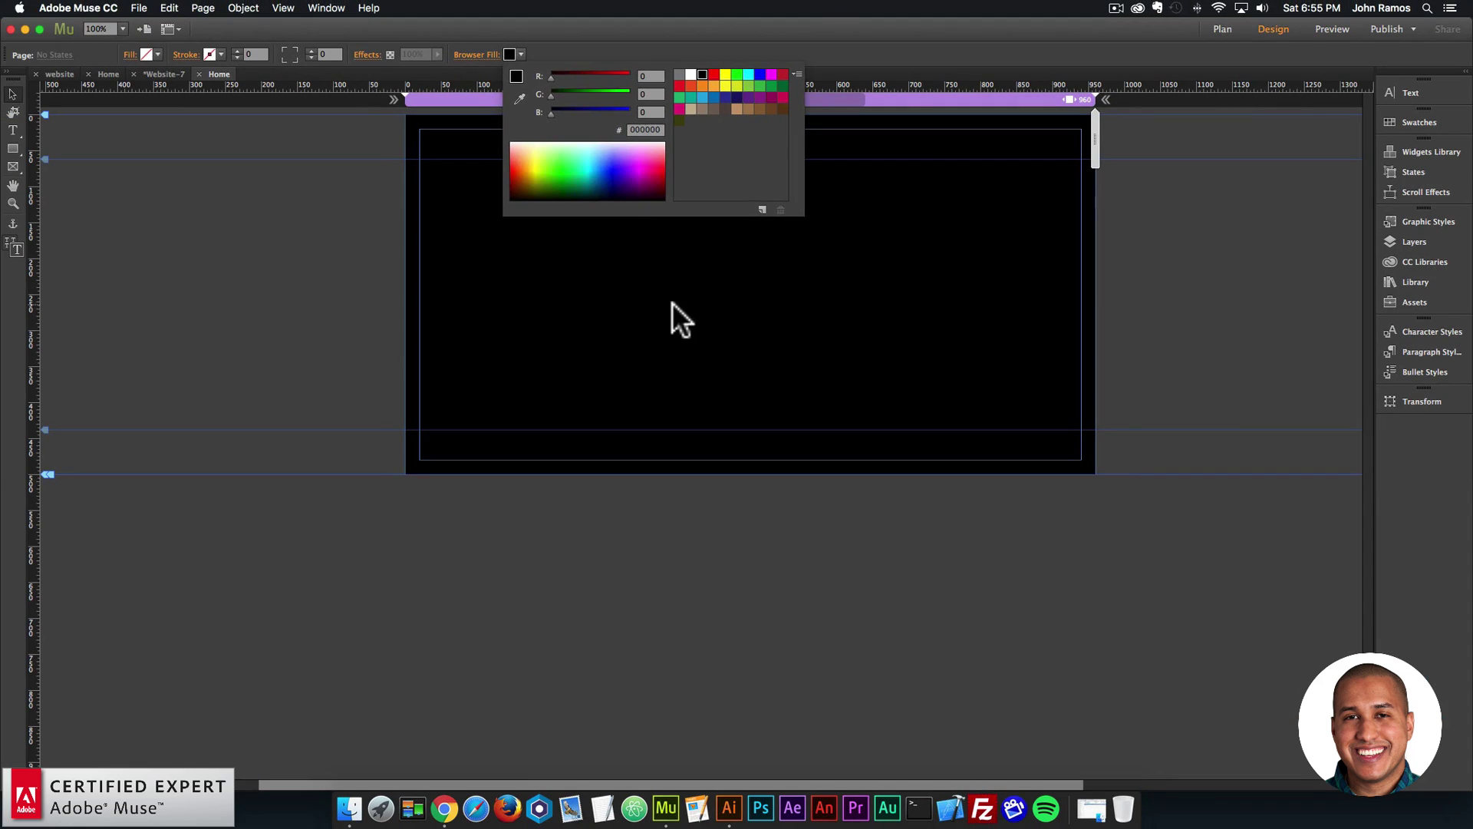
{"action": "left_click", "coordinate": [670, 315]}
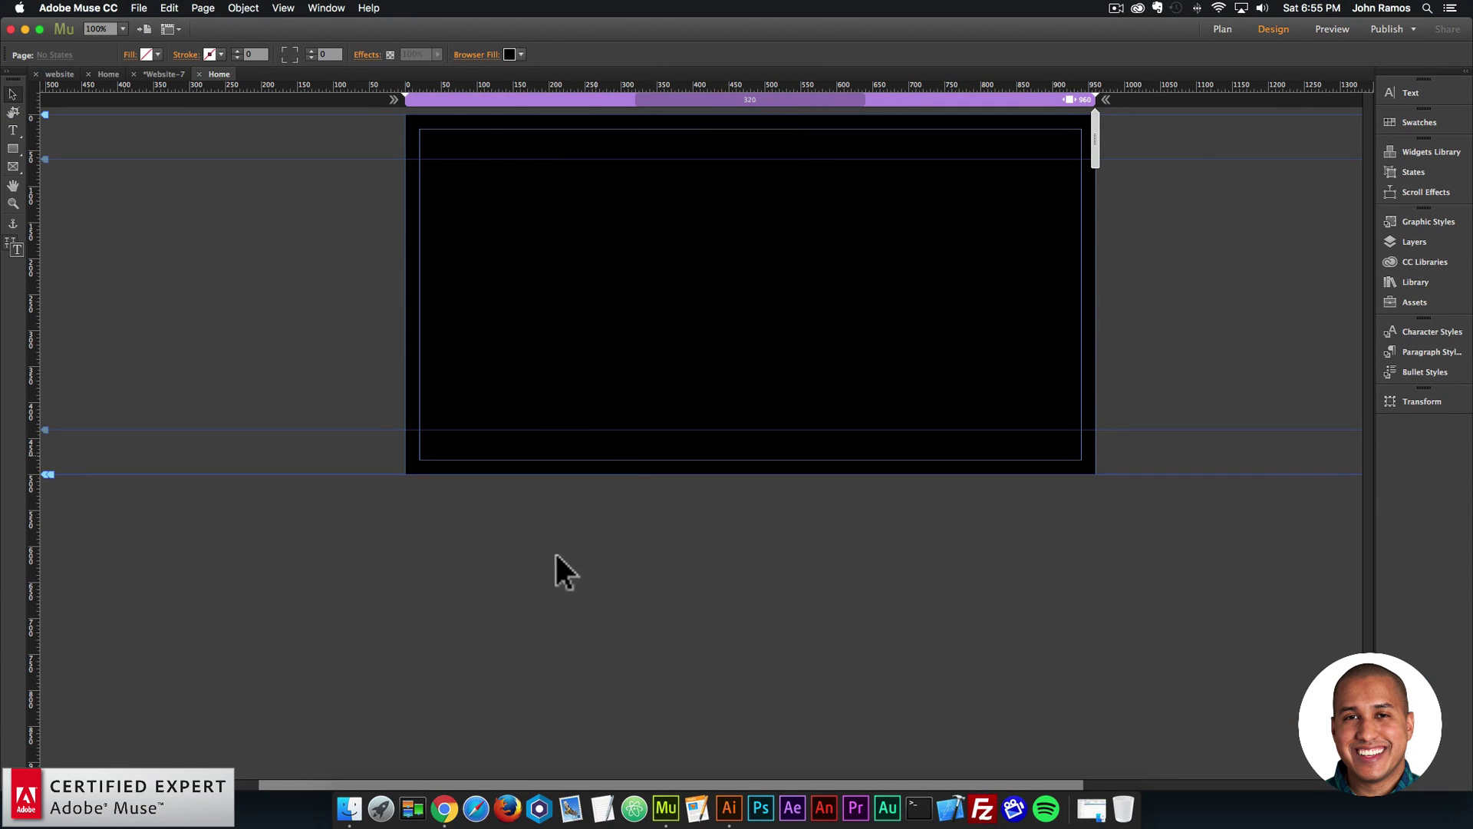
Open Creative Fields Icon Set CC.ai from the PDF in Lightbox folder in Illustrator and copy the Branding icon.
{"action": "left_click", "coordinate": [362, 805]}
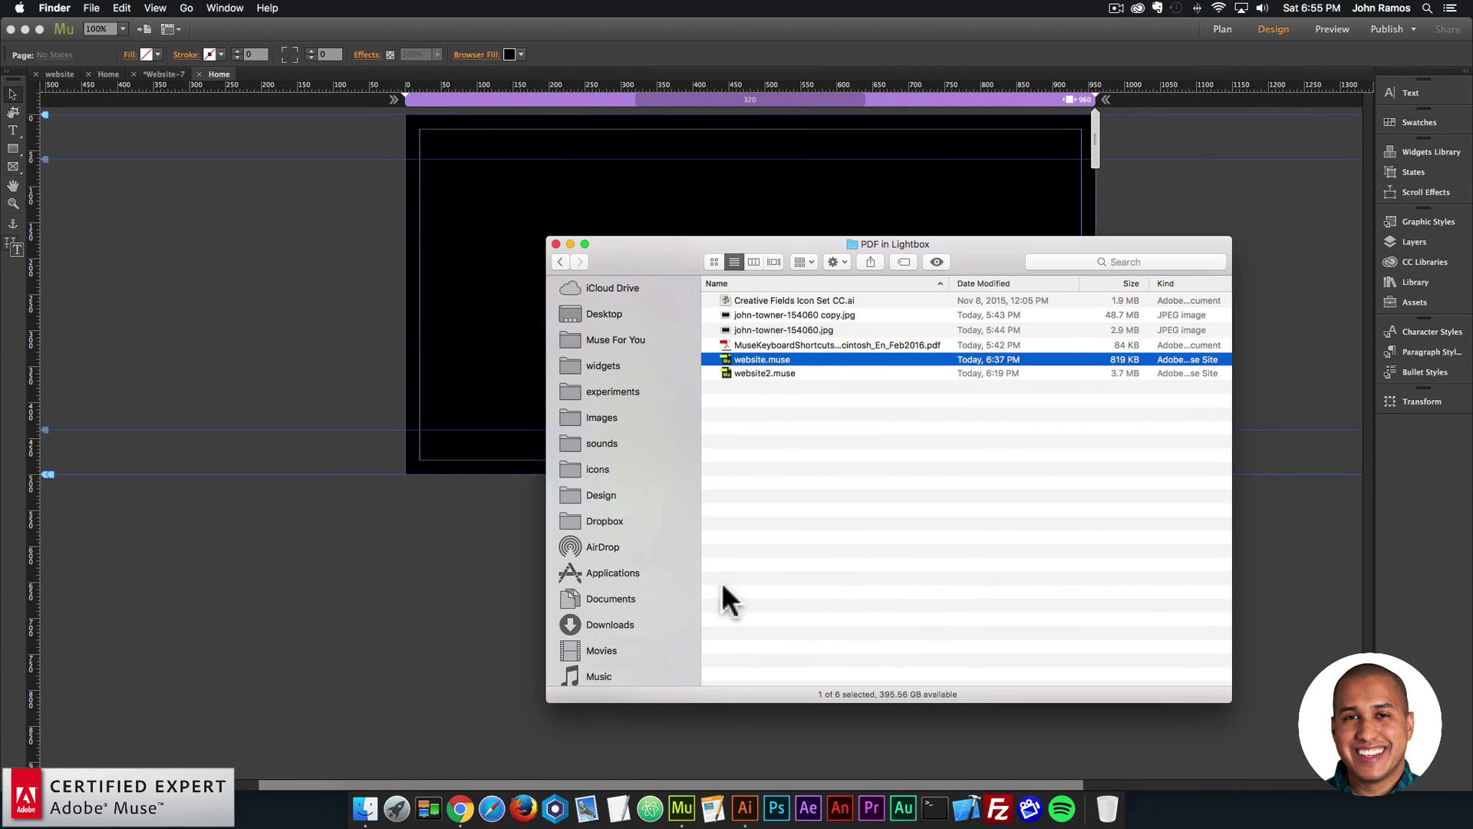
{"action": "double_click", "coordinate": [785, 302]}
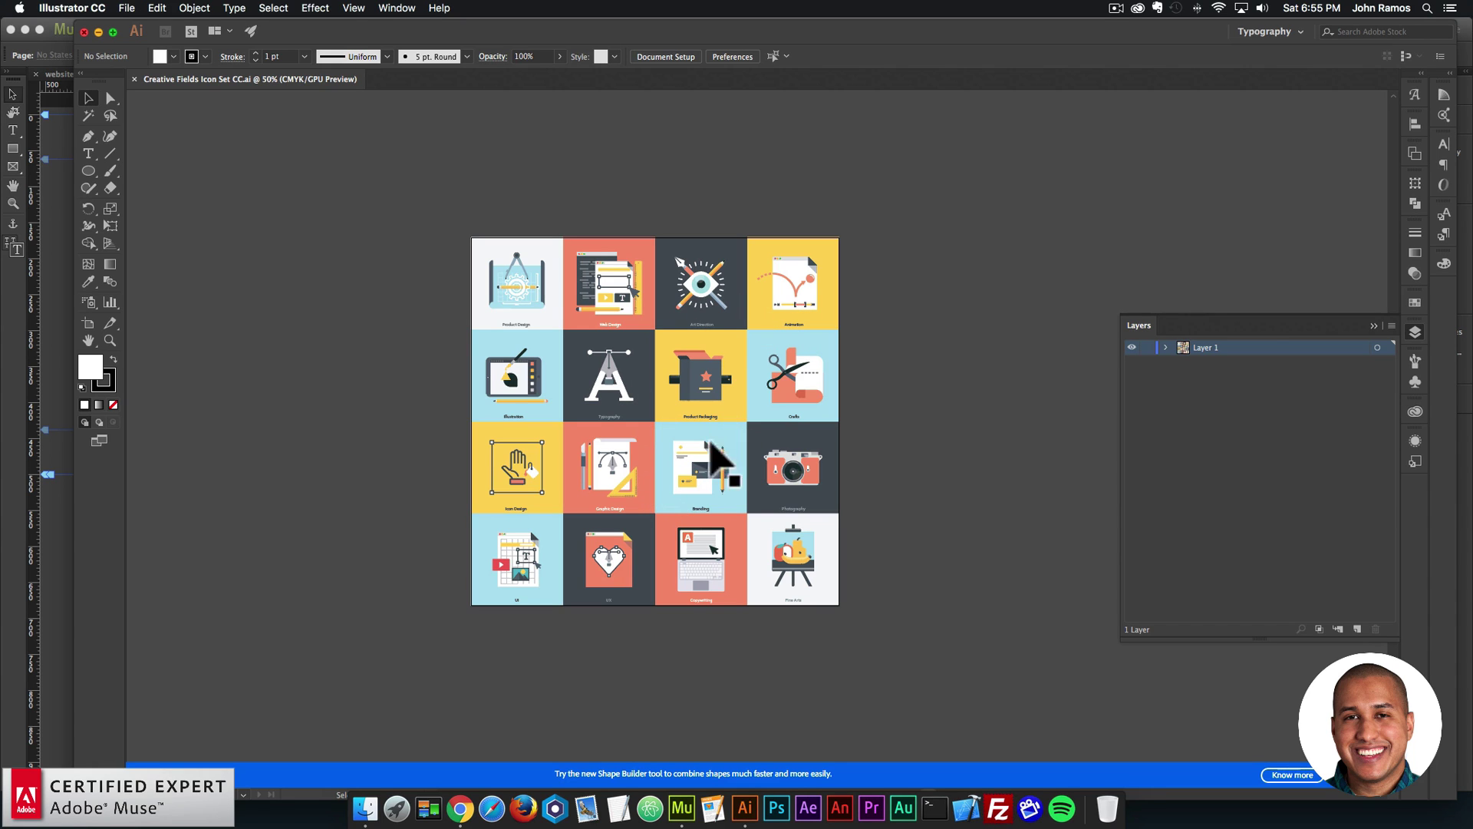
{"action": "left_click", "coordinate": [711, 492]}
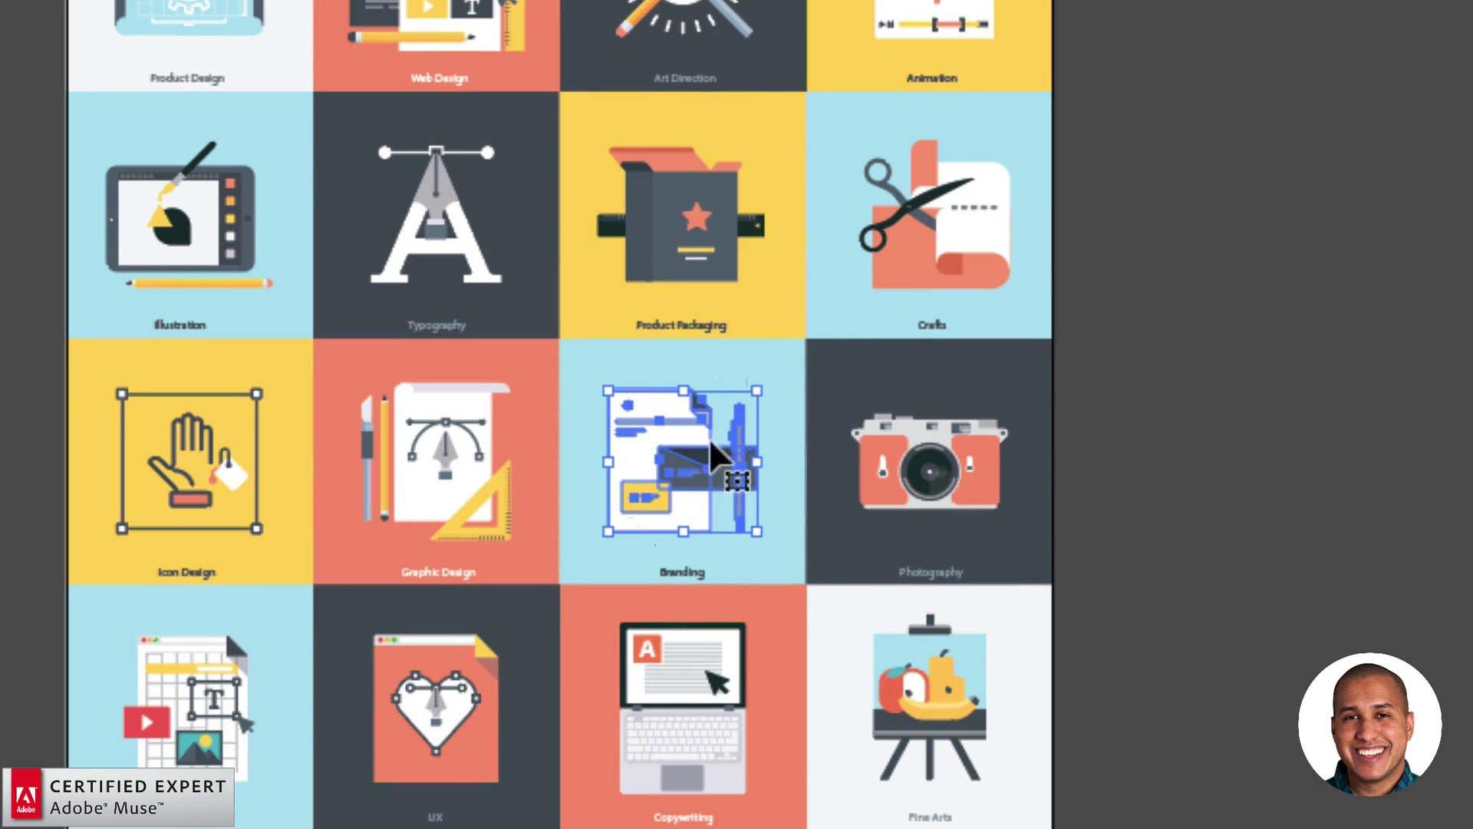
{"action": "left_click", "coordinate": [1123, 456]}
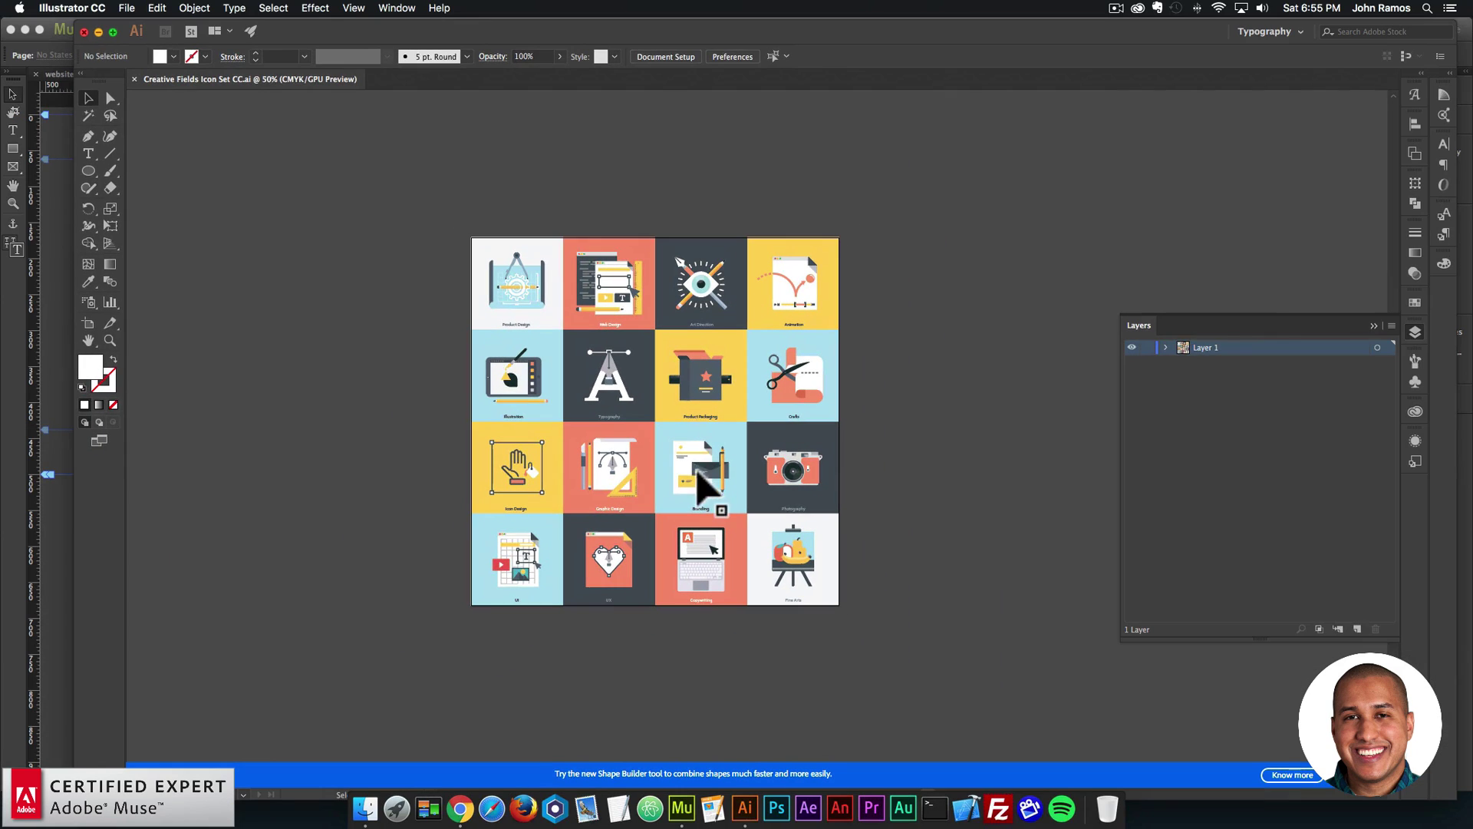
{"action": "left_click", "coordinate": [676, 441]}
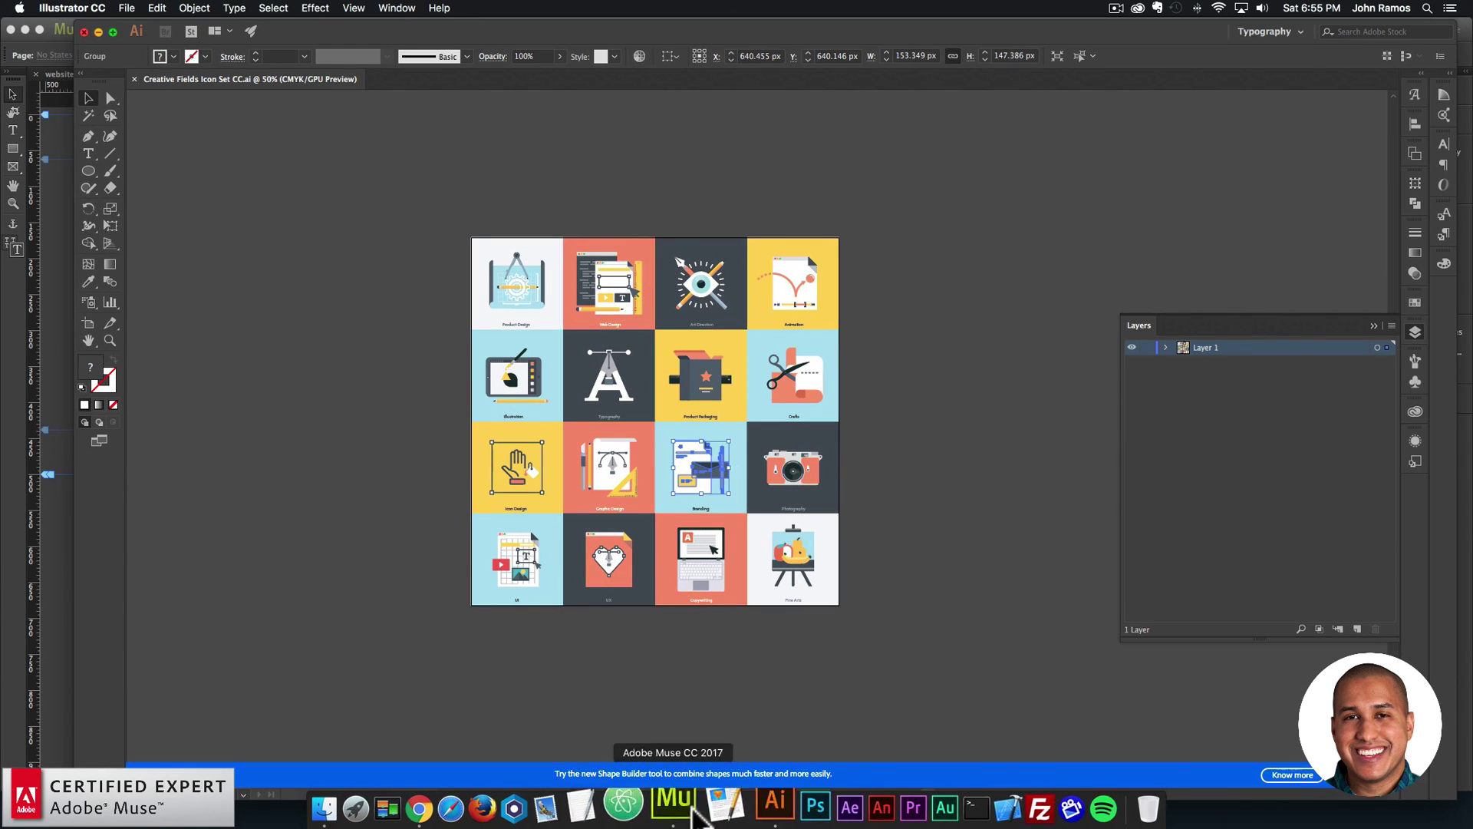
Paste the Branding icon onto the Home page in Adobe Muse and position it horizontally centred at X 356, Y 131.
{"action": "left_click", "coordinate": [680, 798]}
{"action": "key", "text": "super+v"}
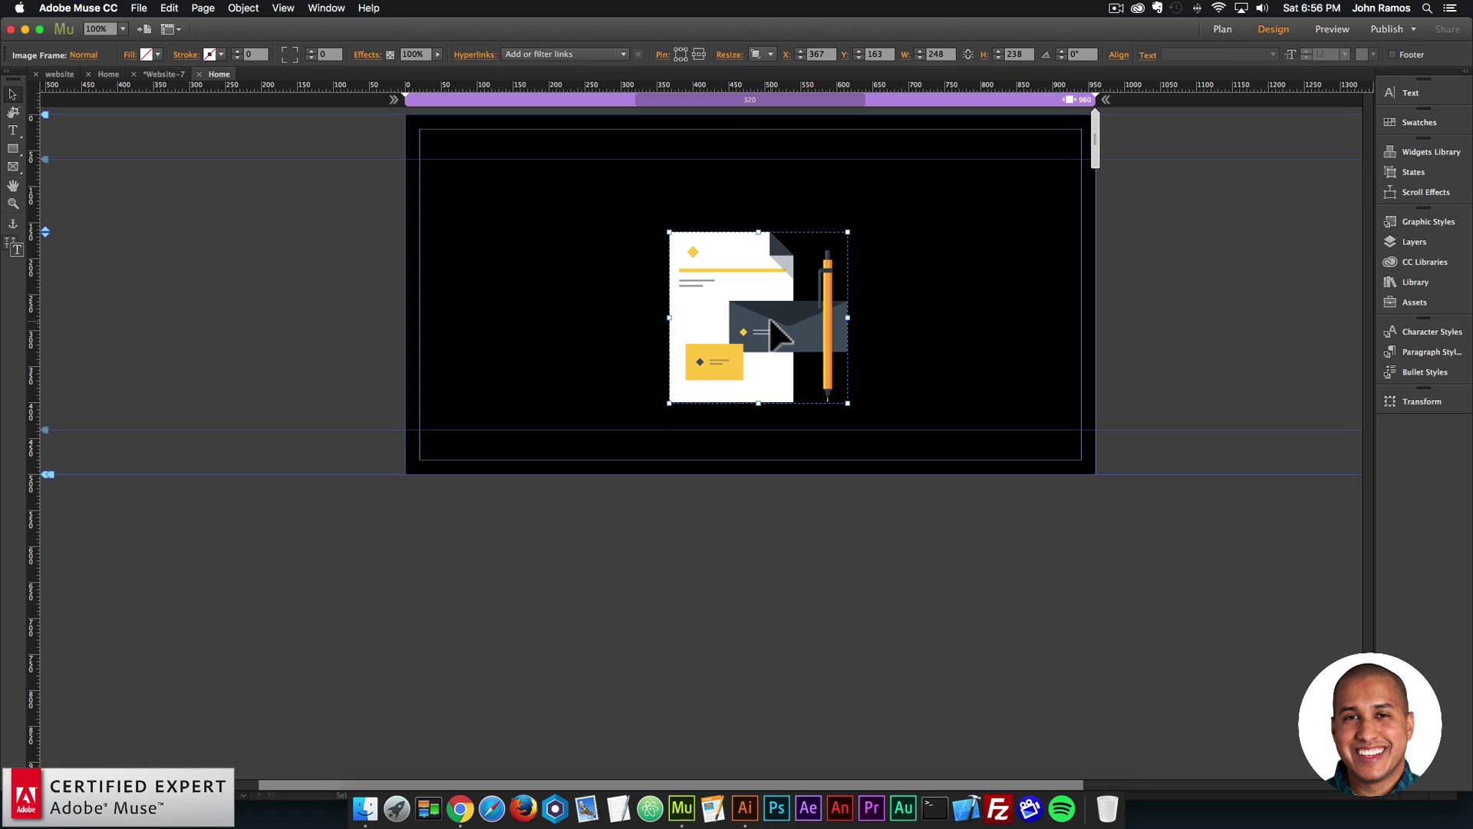
{"action": "left_click_drag", "start_coordinate": [768, 343], "coordinate": [751, 347]}
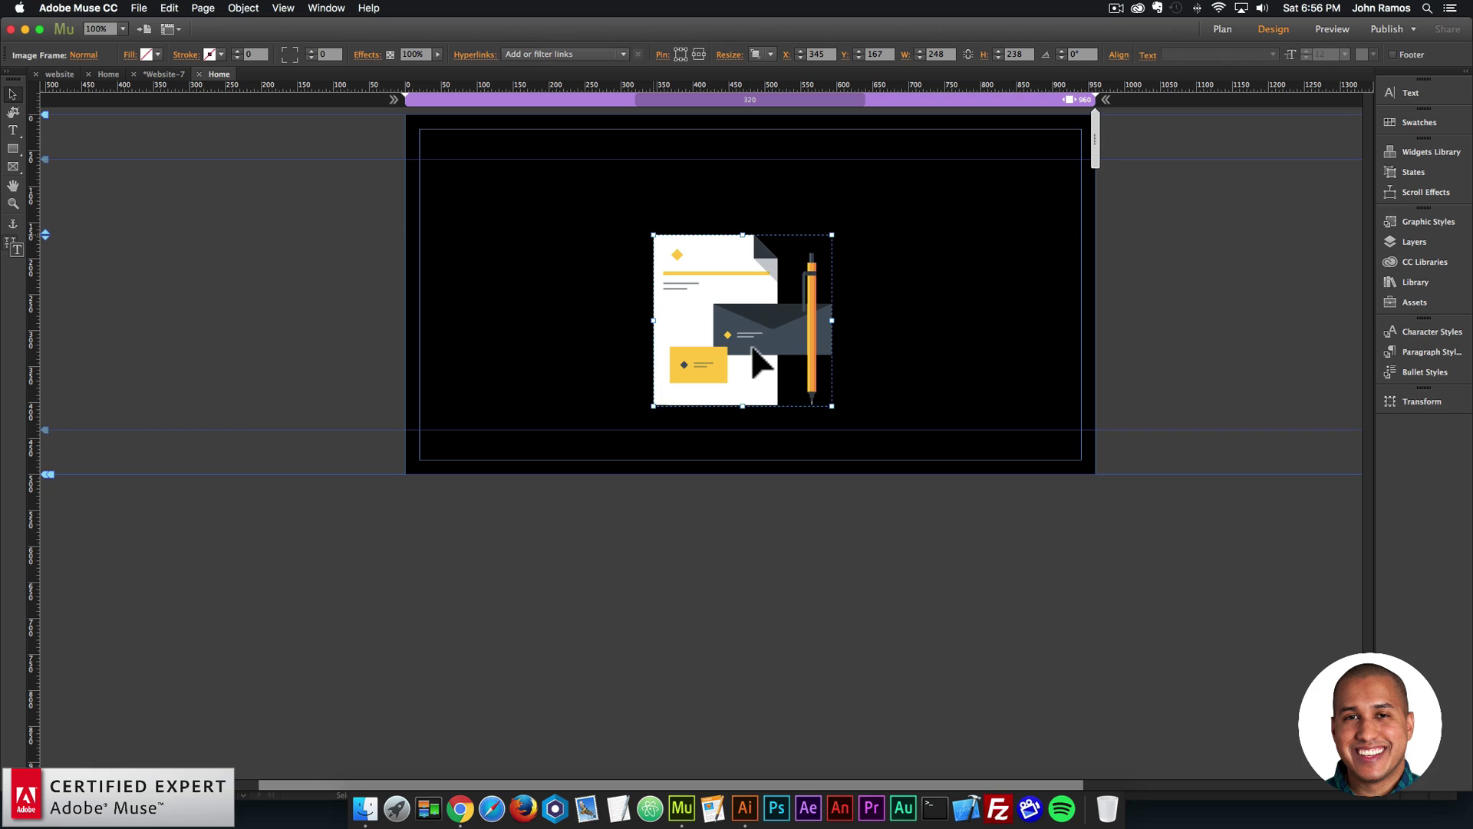
{"action": "mouse_move", "coordinate": [762, 338]}
{"action": "left_mouse_down"}
{"action": "mouse_move", "coordinate": [789, 332]}
{"action": "mouse_move", "coordinate": [763, 335]}
{"action": "mouse_move", "coordinate": [759, 315]}
{"action": "left_mouse_up"}
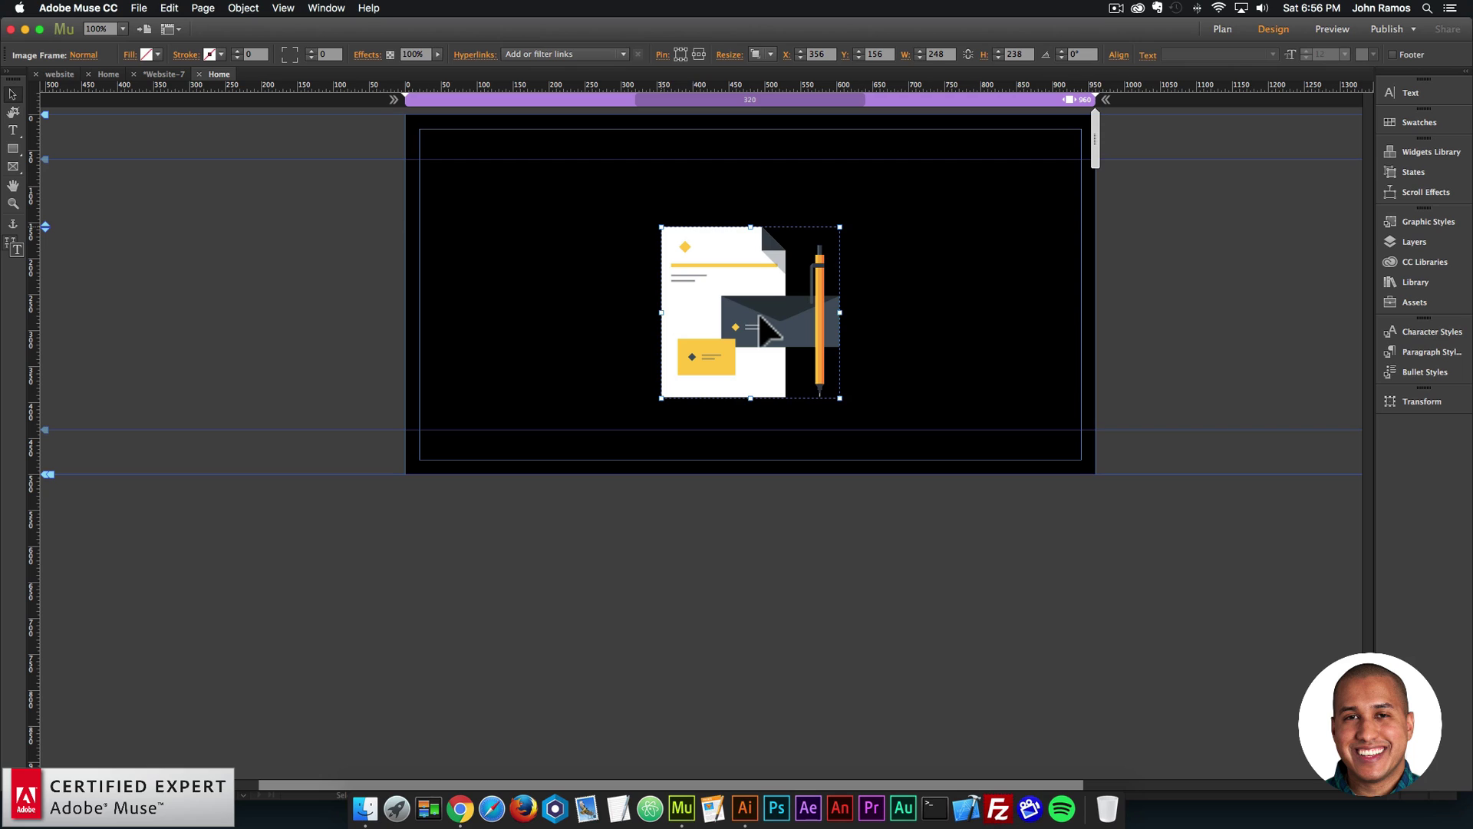
{"action": "left_click_drag", "start_coordinate": [759, 315], "coordinate": [783, 294]}
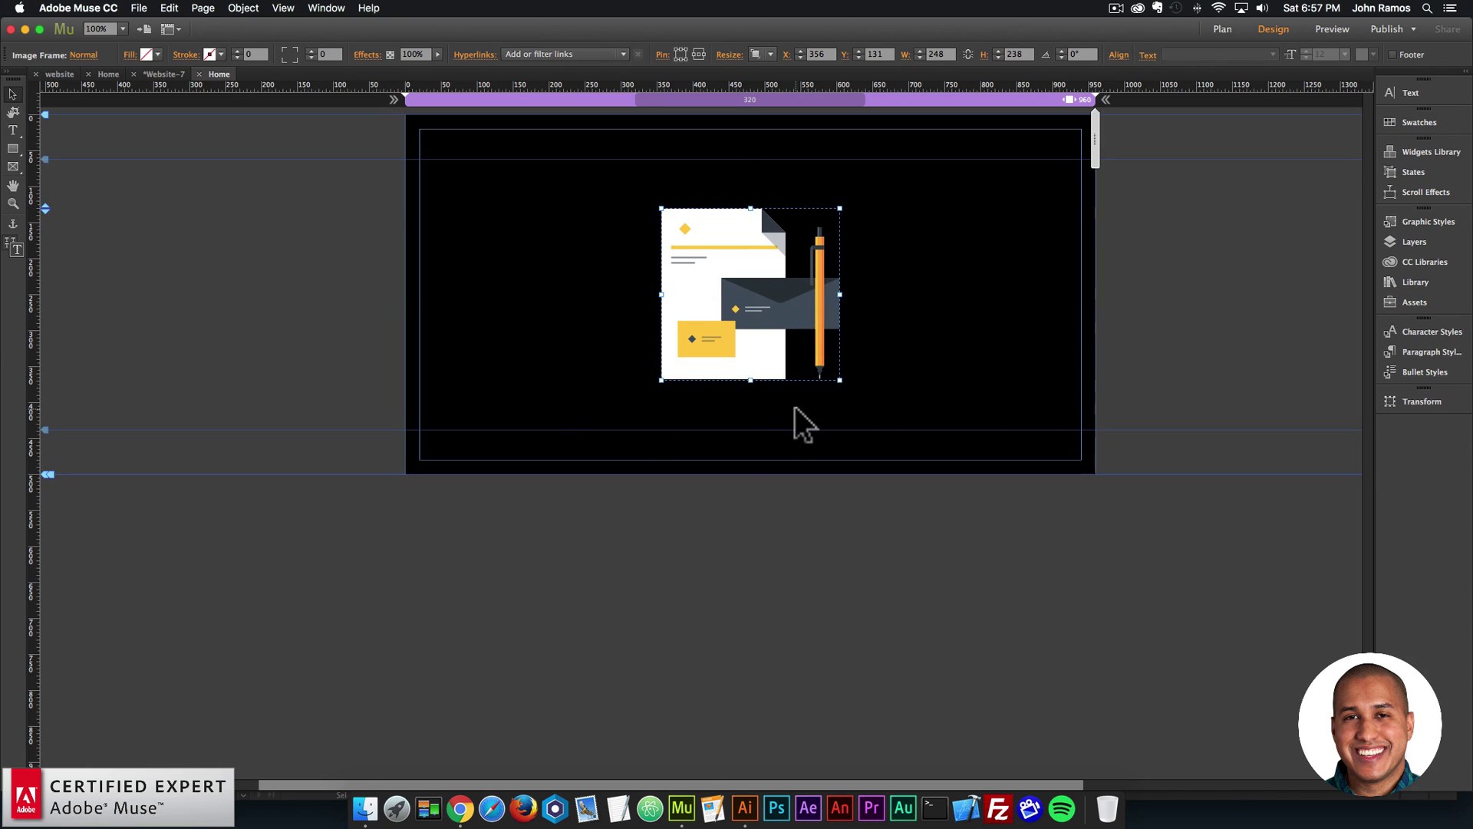
{"action": "left_click", "coordinate": [463, 352]}
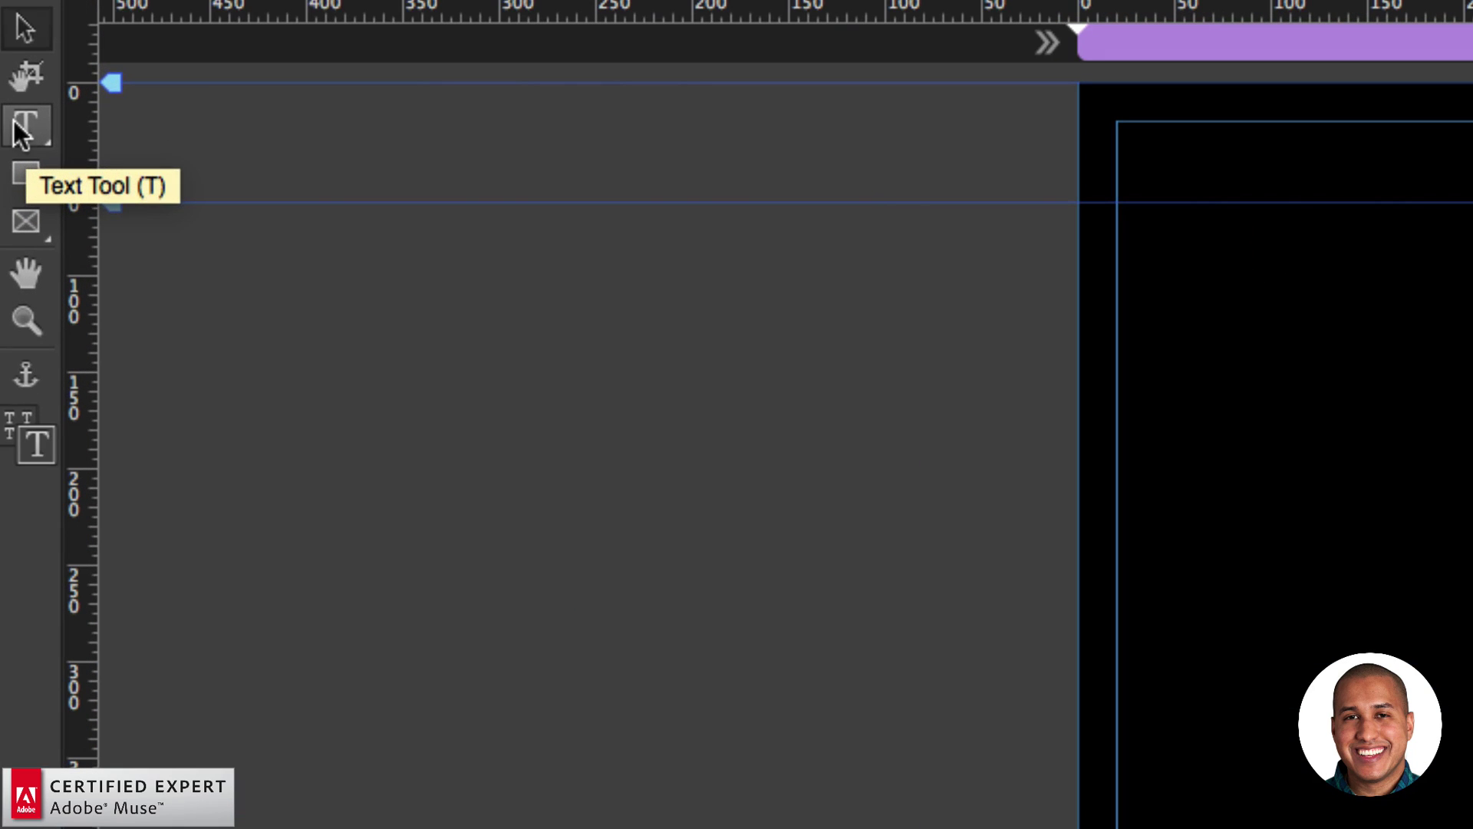
Draw a wide text frame below the icon and enter the caption "CLICK ICON TO OPEN PDF".
{"action": "left_click", "coordinate": [14, 134]}
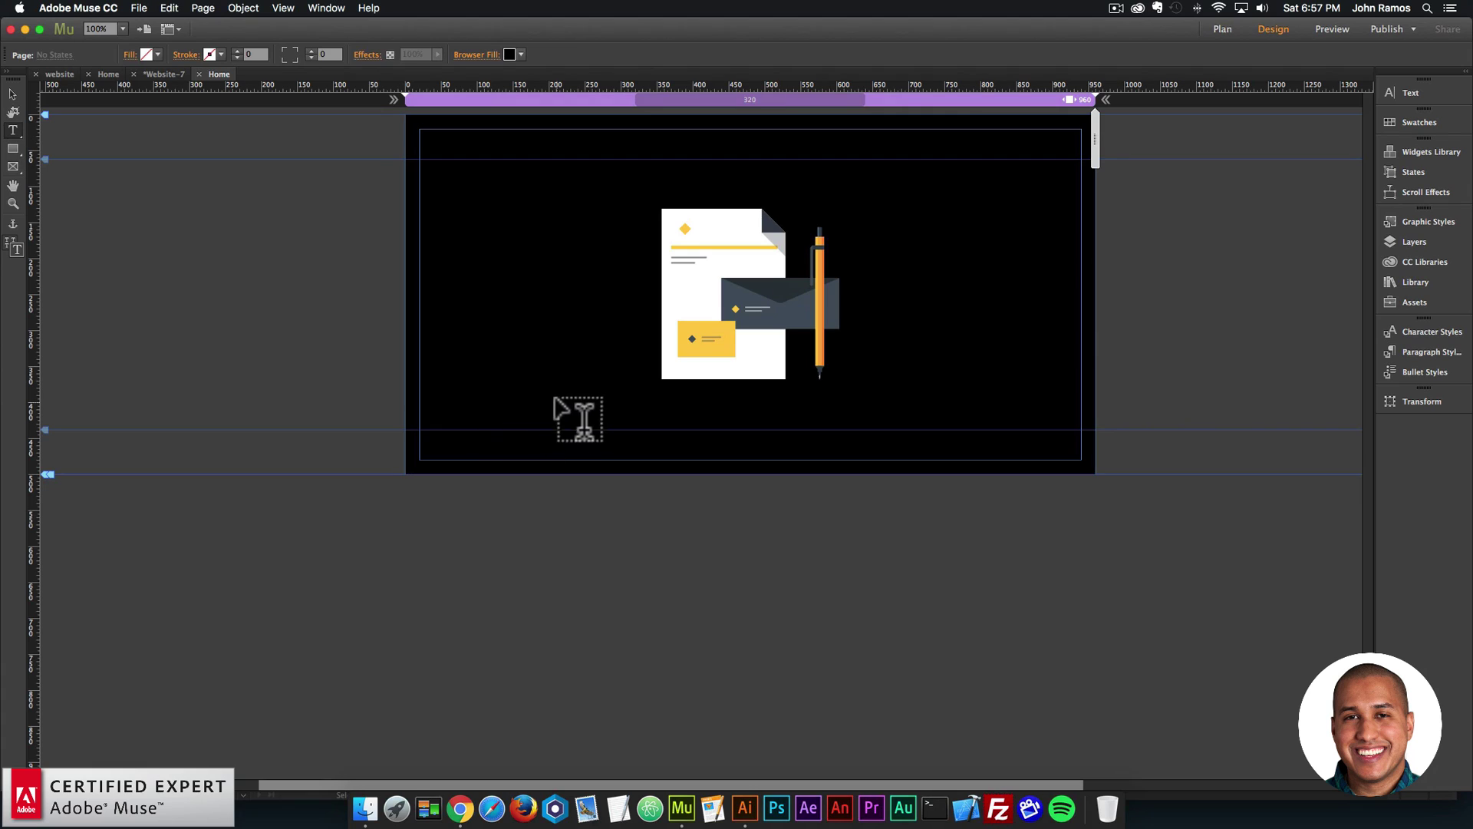
{"action": "left_click_drag", "start_coordinate": [541, 388], "coordinate": [996, 449]}
{"action": "type", "text": "Lore"}
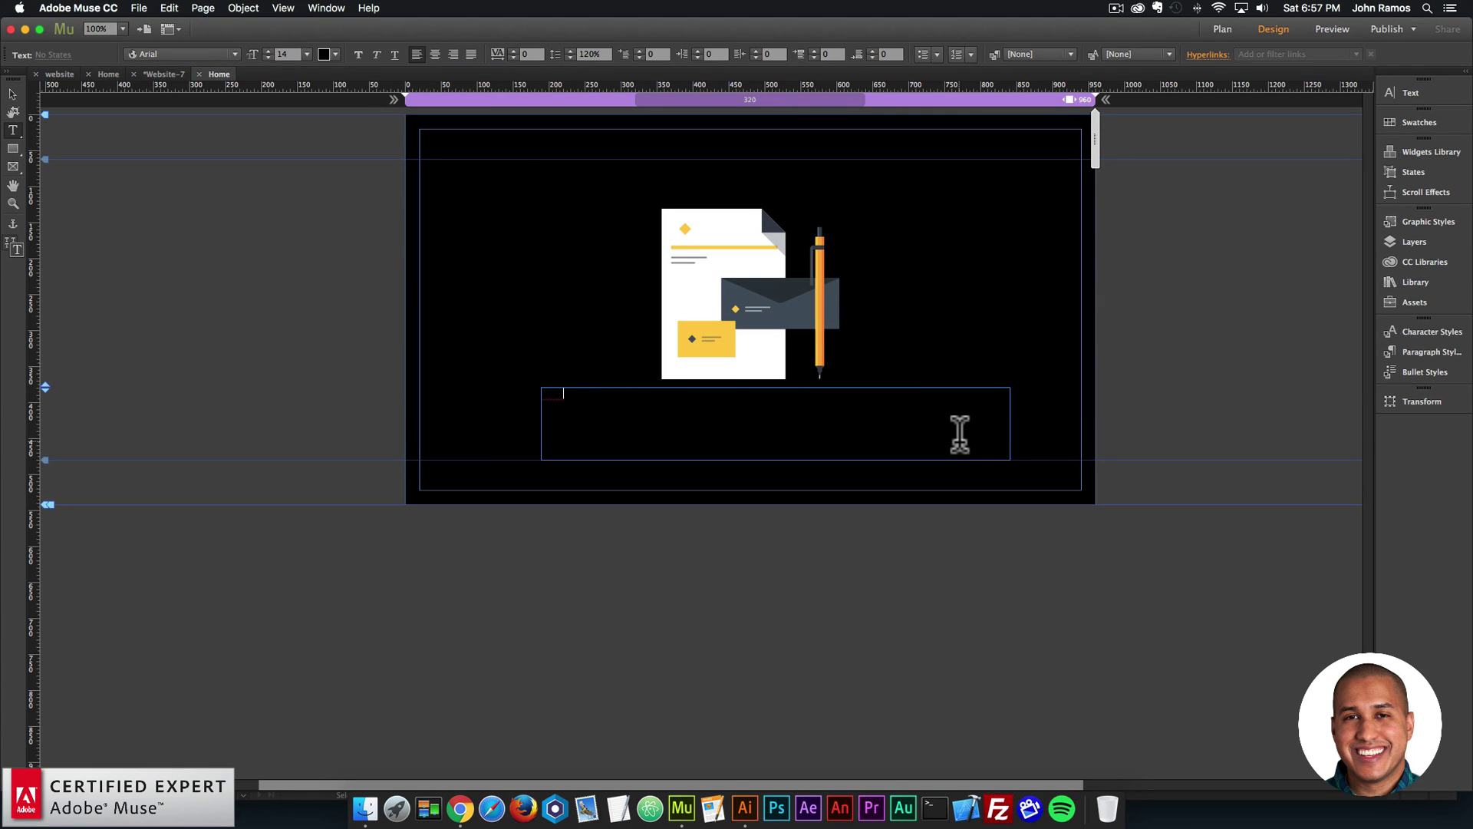
{"action": "type", "text": "ip"}
{"action": "key", "text": "BackSpace"}
{"action": "key", "text": "BackSpace"}
Format the whole caption in Roboto Light at size 48 with white text.
{"action": "key", "text": "super+a"}
{"action": "left_click", "coordinate": [306, 53]}
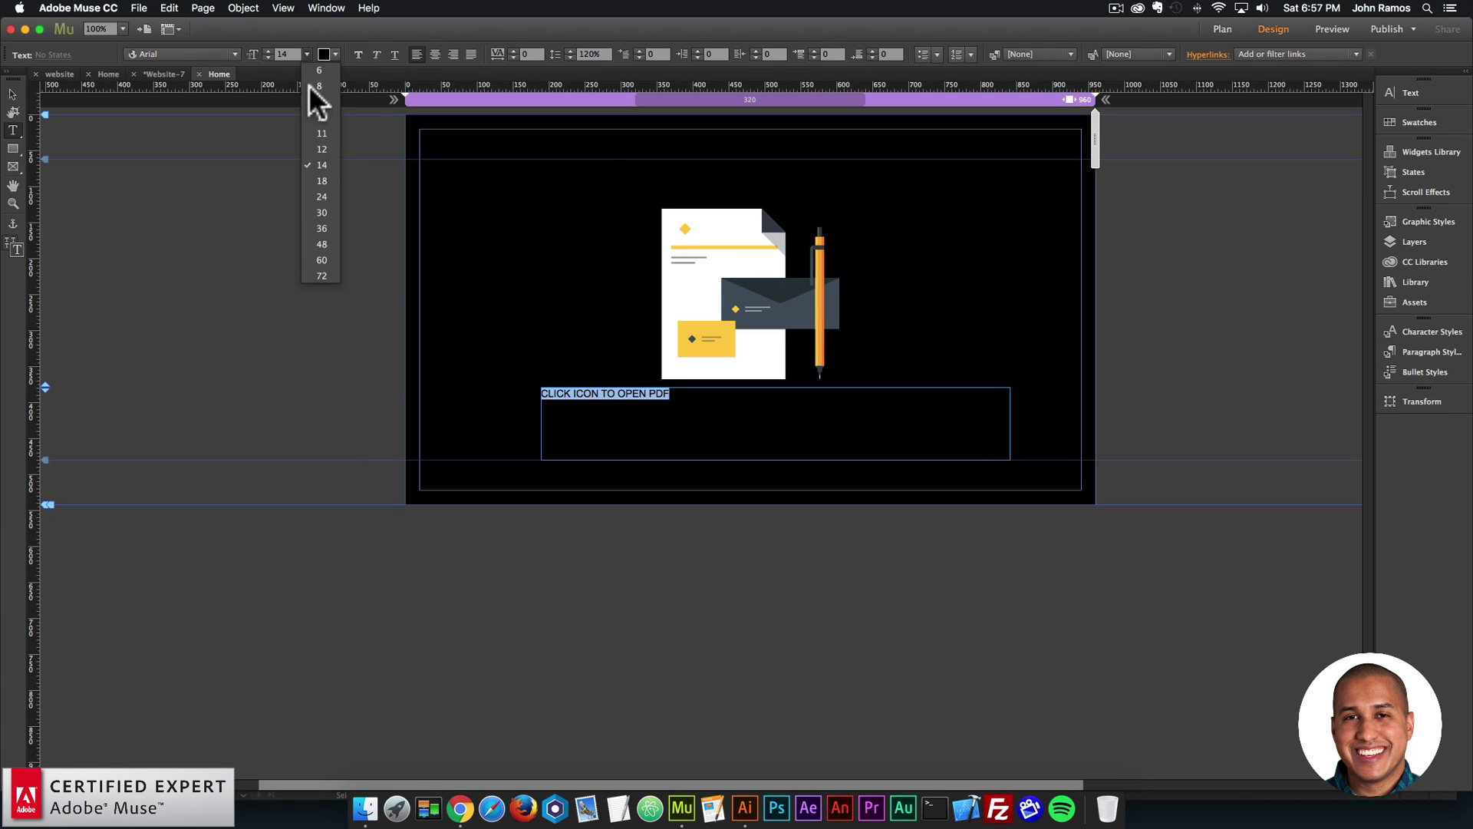
{"action": "left_click", "coordinate": [320, 244]}
{"action": "left_click", "coordinate": [324, 54]}
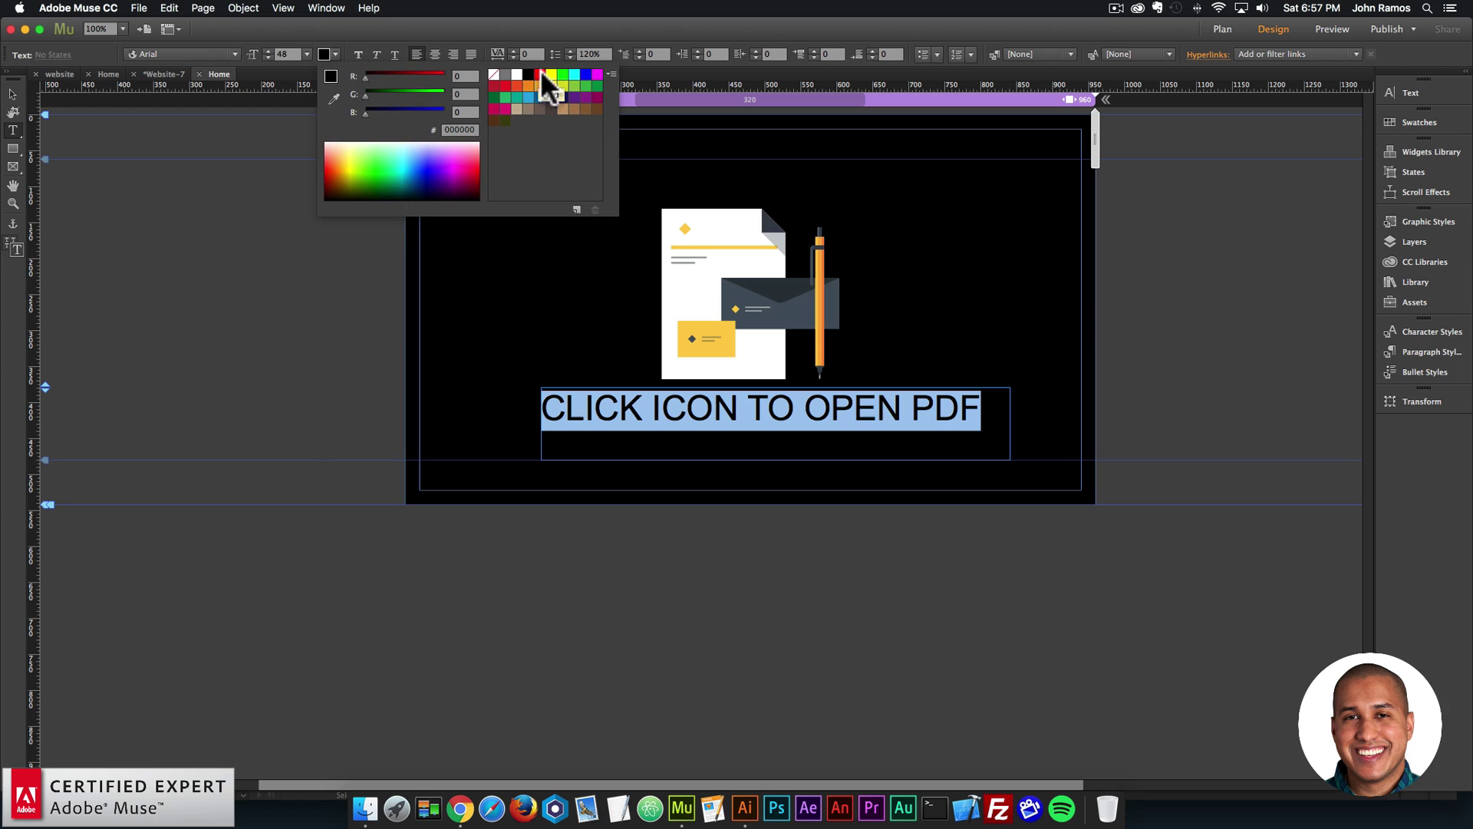
{"action": "left_click", "coordinate": [516, 73]}
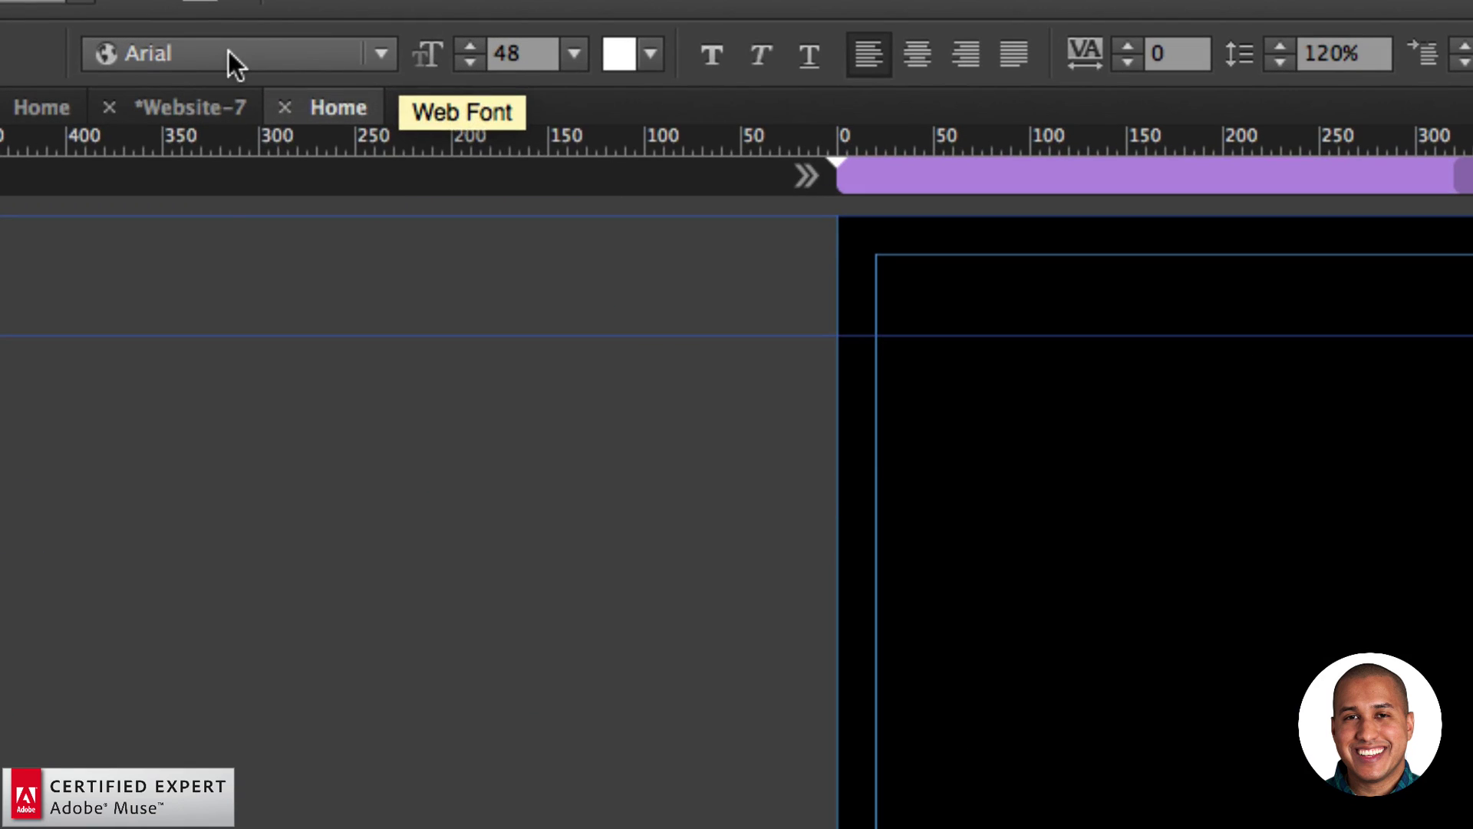
{"action": "left_click", "coordinate": [228, 51]}
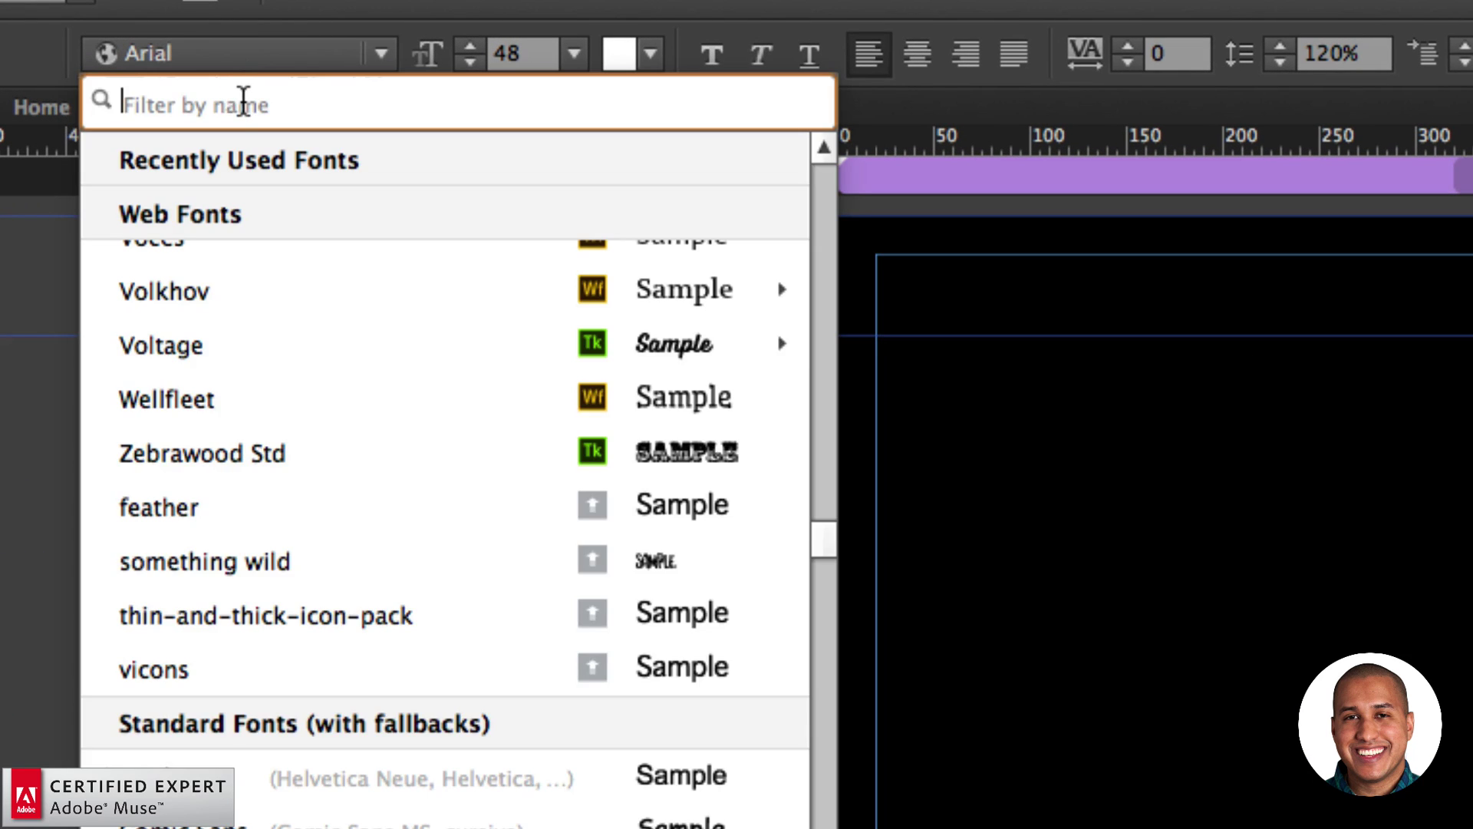
{"action": "type", "text": "roboto"}
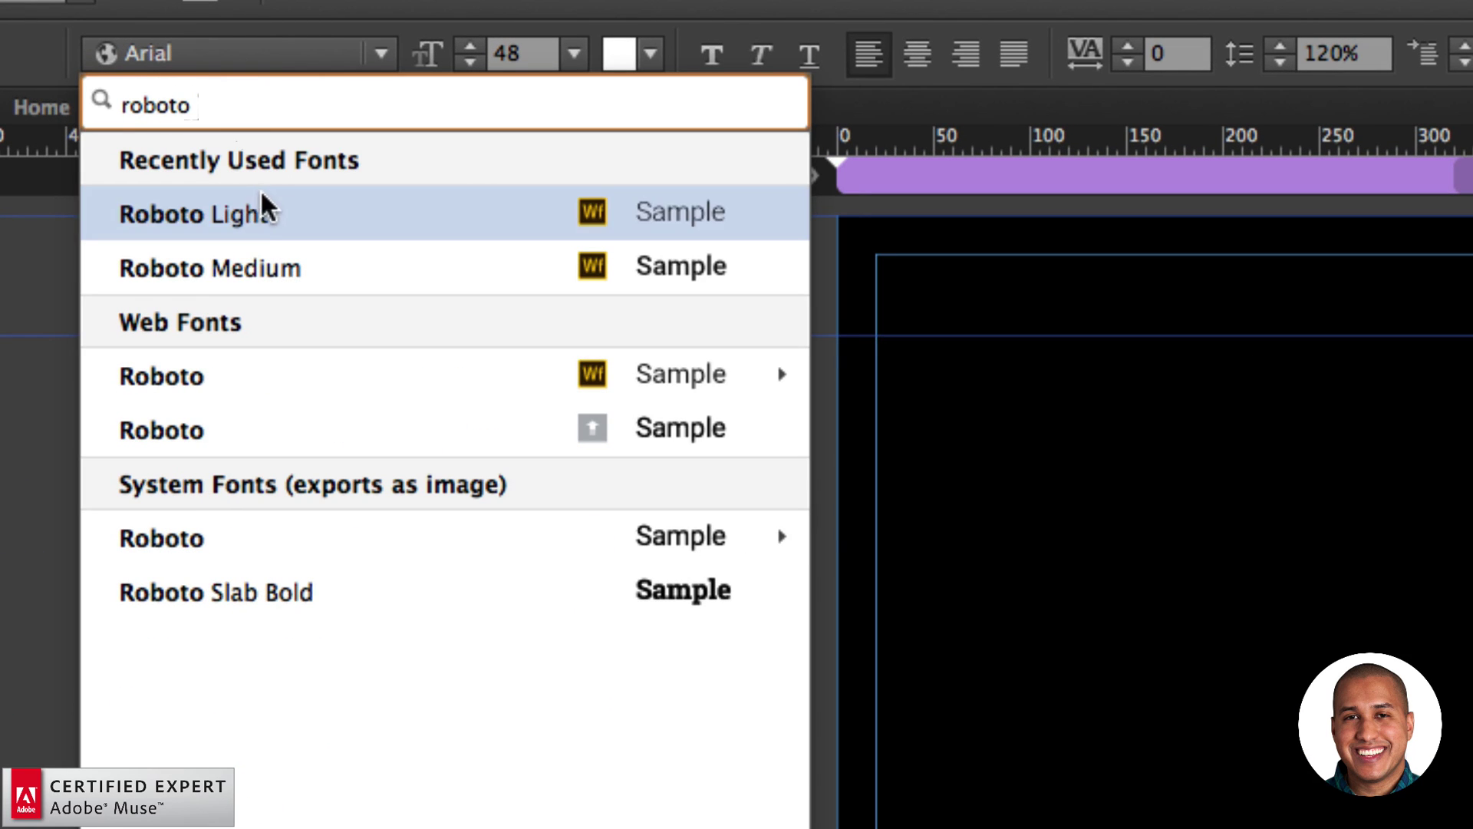
{"action": "left_click", "coordinate": [210, 216]}
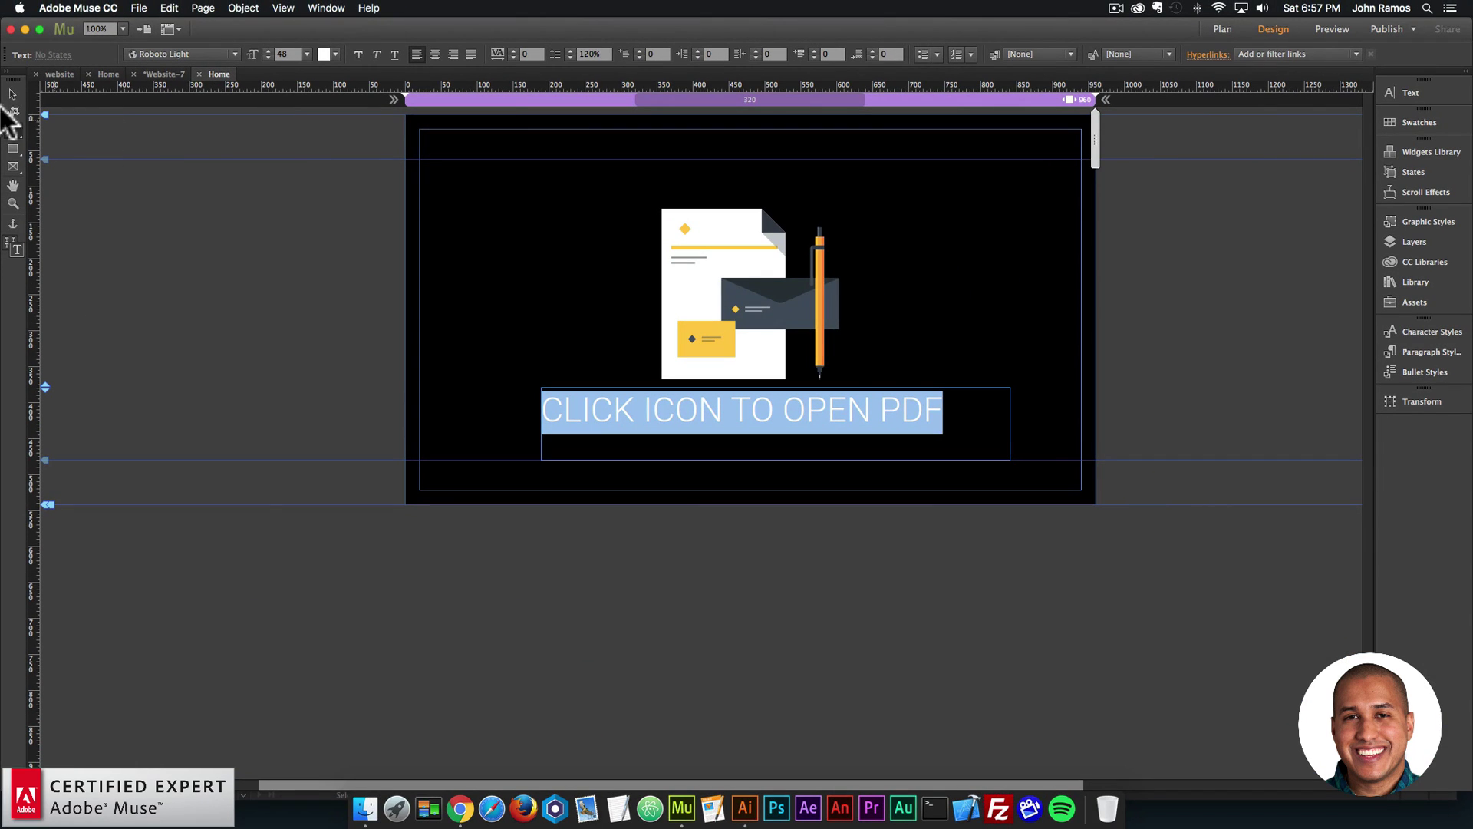
Centre-align the caption text and position its frame horizontally centred on the page, slightly below the icon.
{"action": "double_click", "coordinate": [1076, 513]}
{"action": "triple_click", "coordinate": [873, 414]}
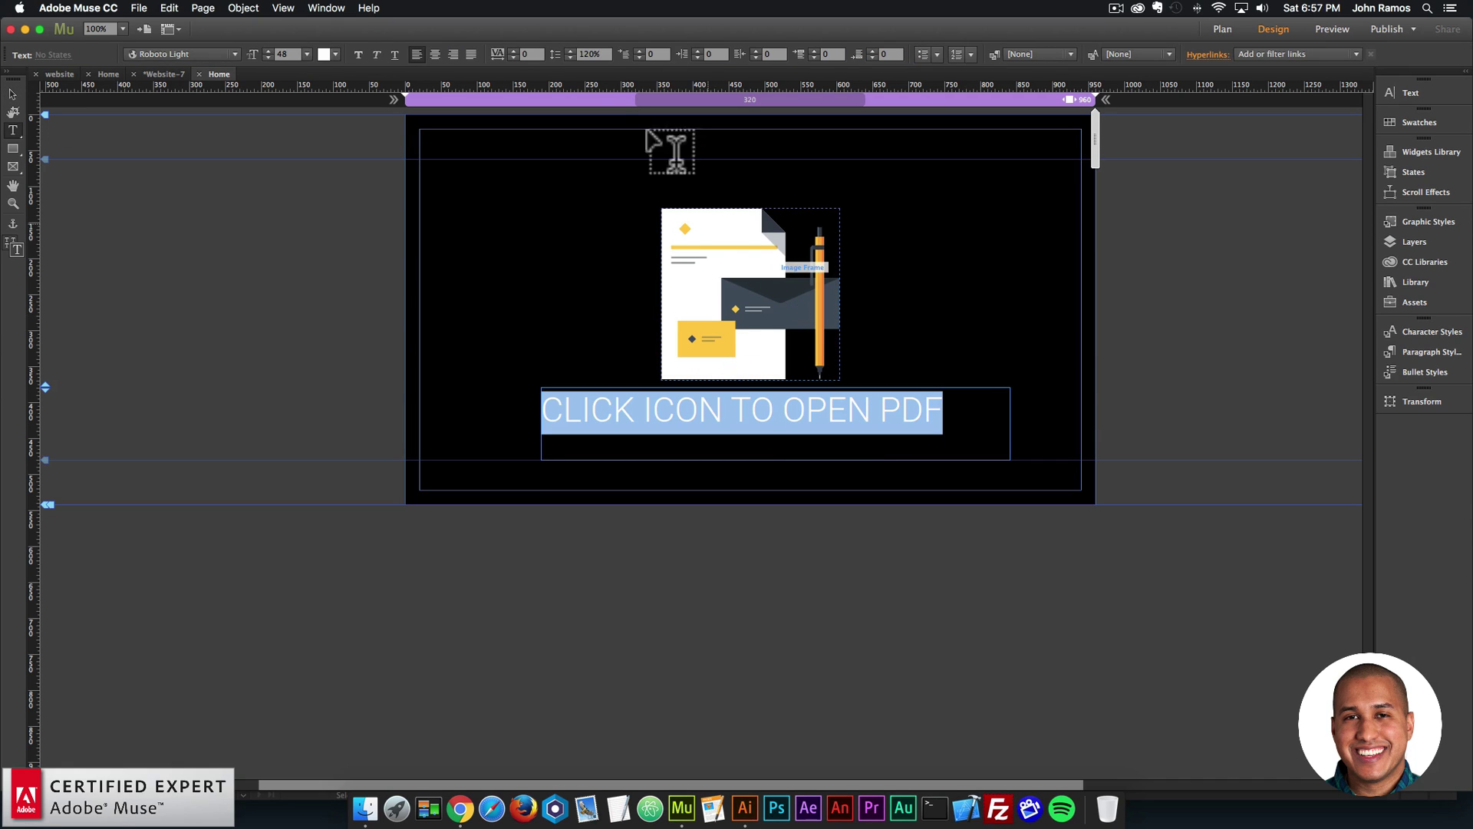
{"action": "left_click", "coordinate": [435, 53]}
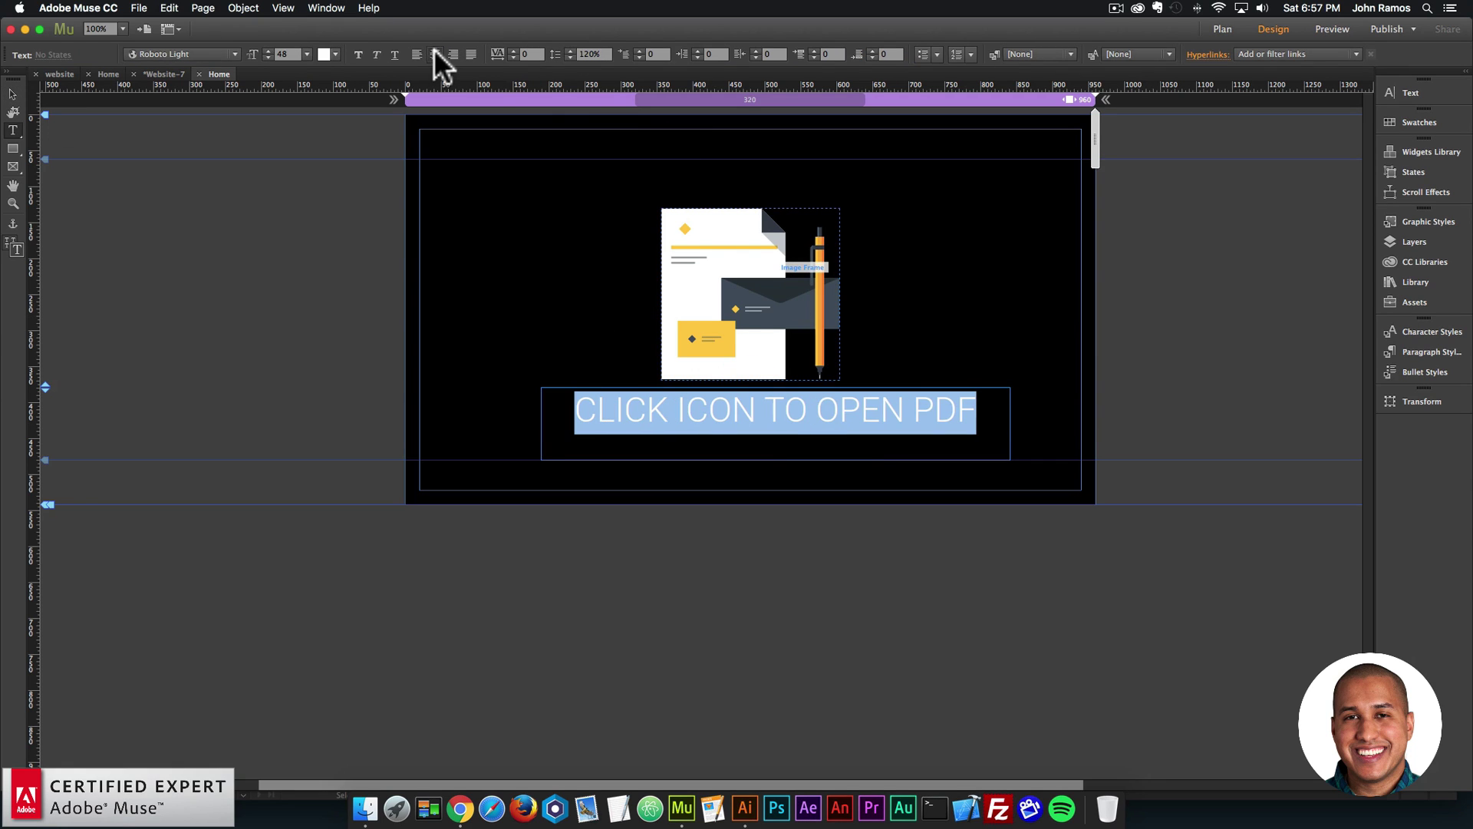
{"action": "left_click", "coordinate": [12, 93]}
{"action": "left_click_drag", "start_coordinate": [776, 459], "coordinate": [779, 444]}
{"action": "left_click", "coordinate": [926, 402]}
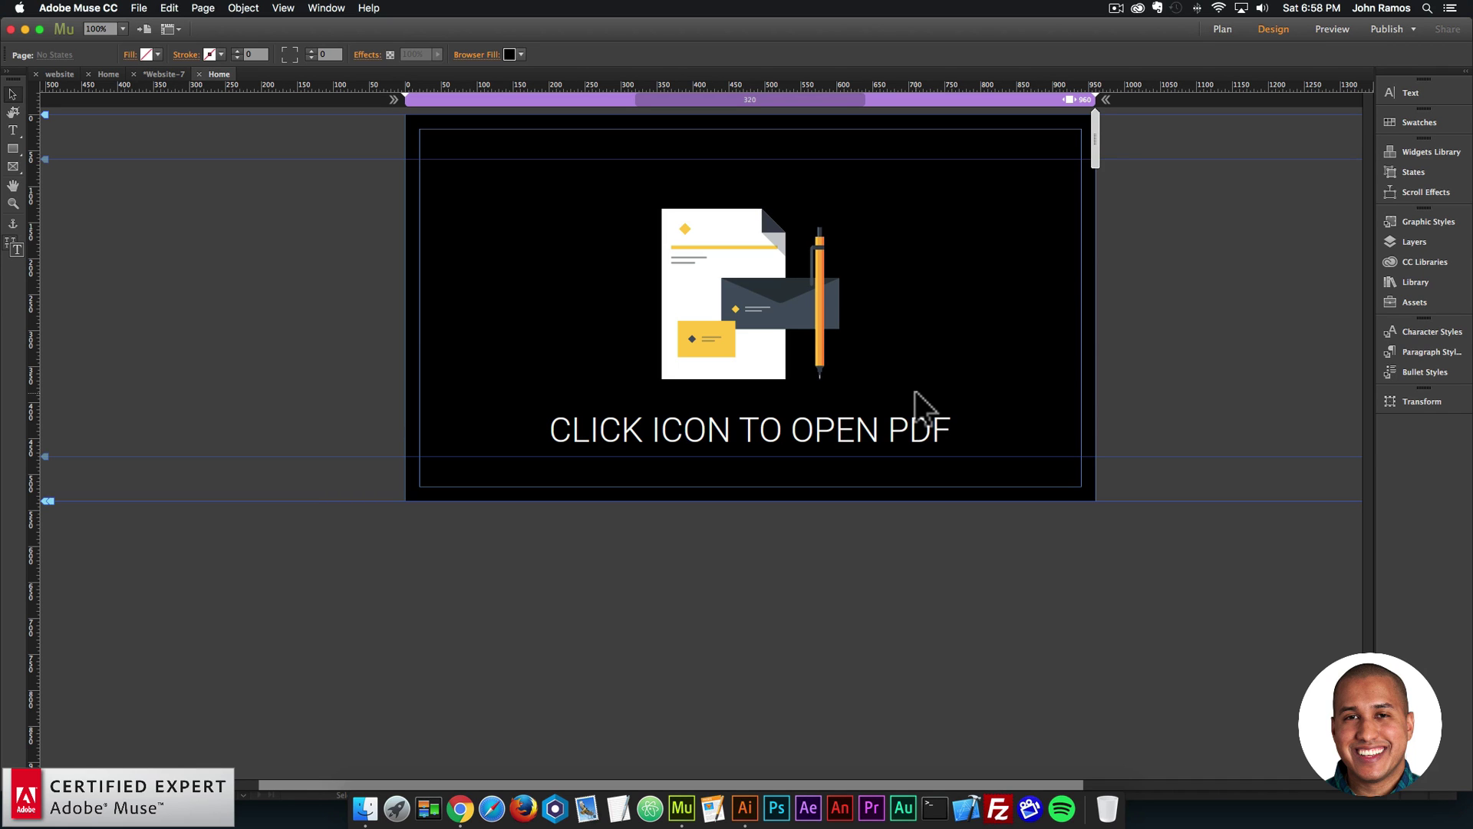
Add MuseKeyboardShortcutsMacintosh_En_Feb2016.pdf from the PDF in Lightbox folder to the site's files for upload.
{"action": "left_click", "coordinate": [139, 9]}
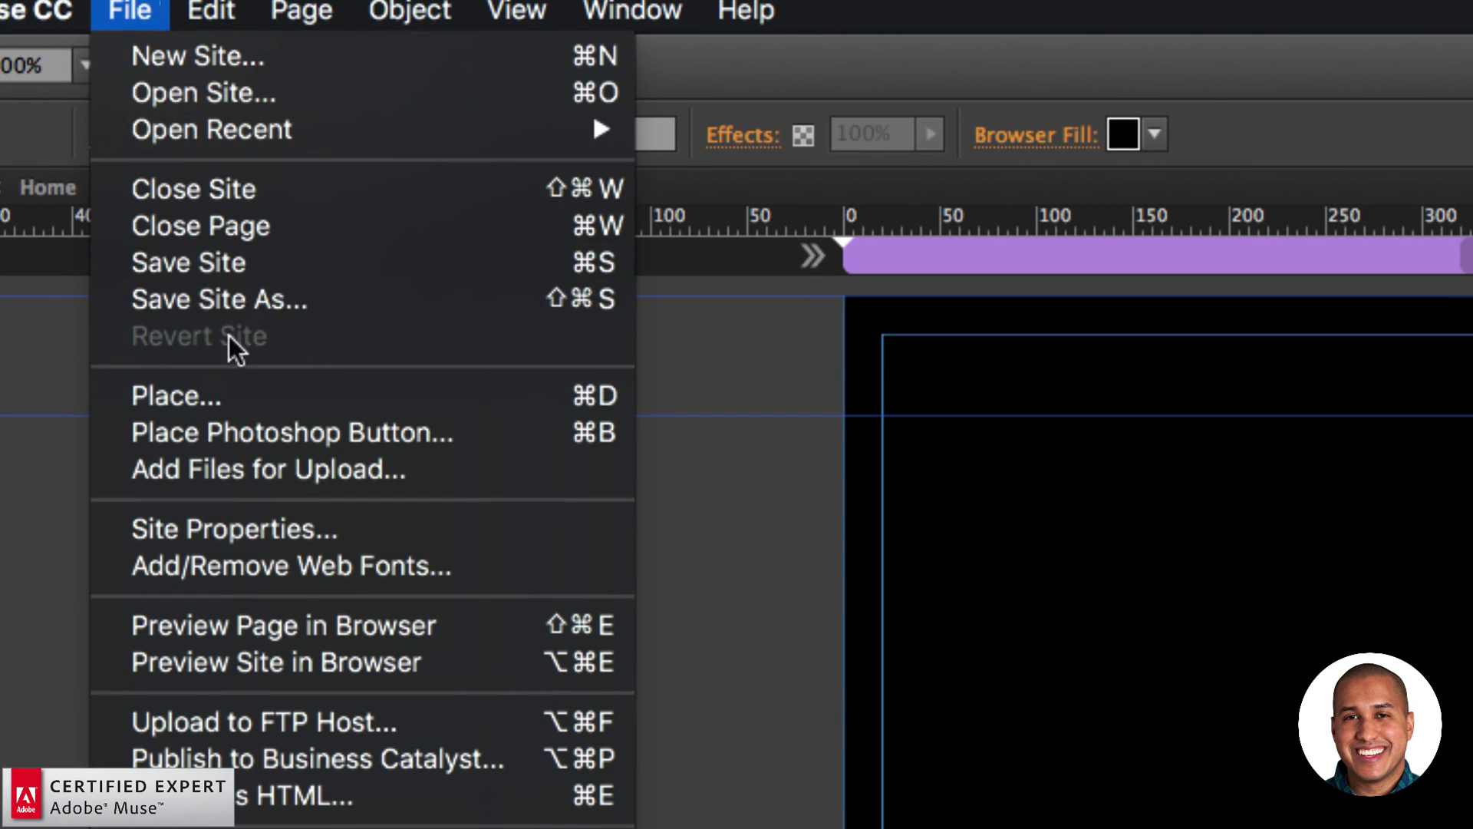
{"action": "left_click", "coordinate": [224, 468]}
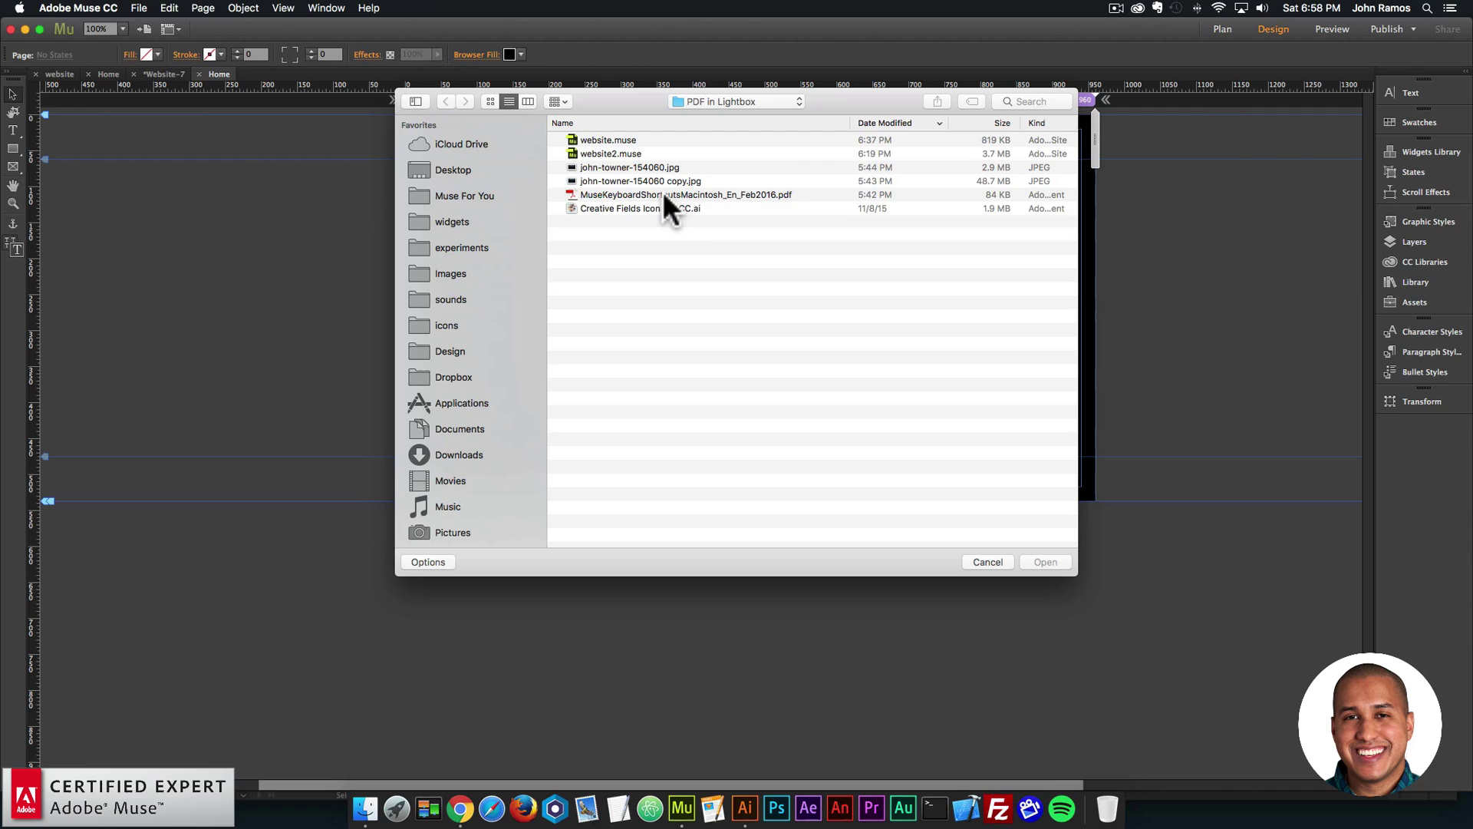
{"action": "left_click", "coordinate": [664, 195]}
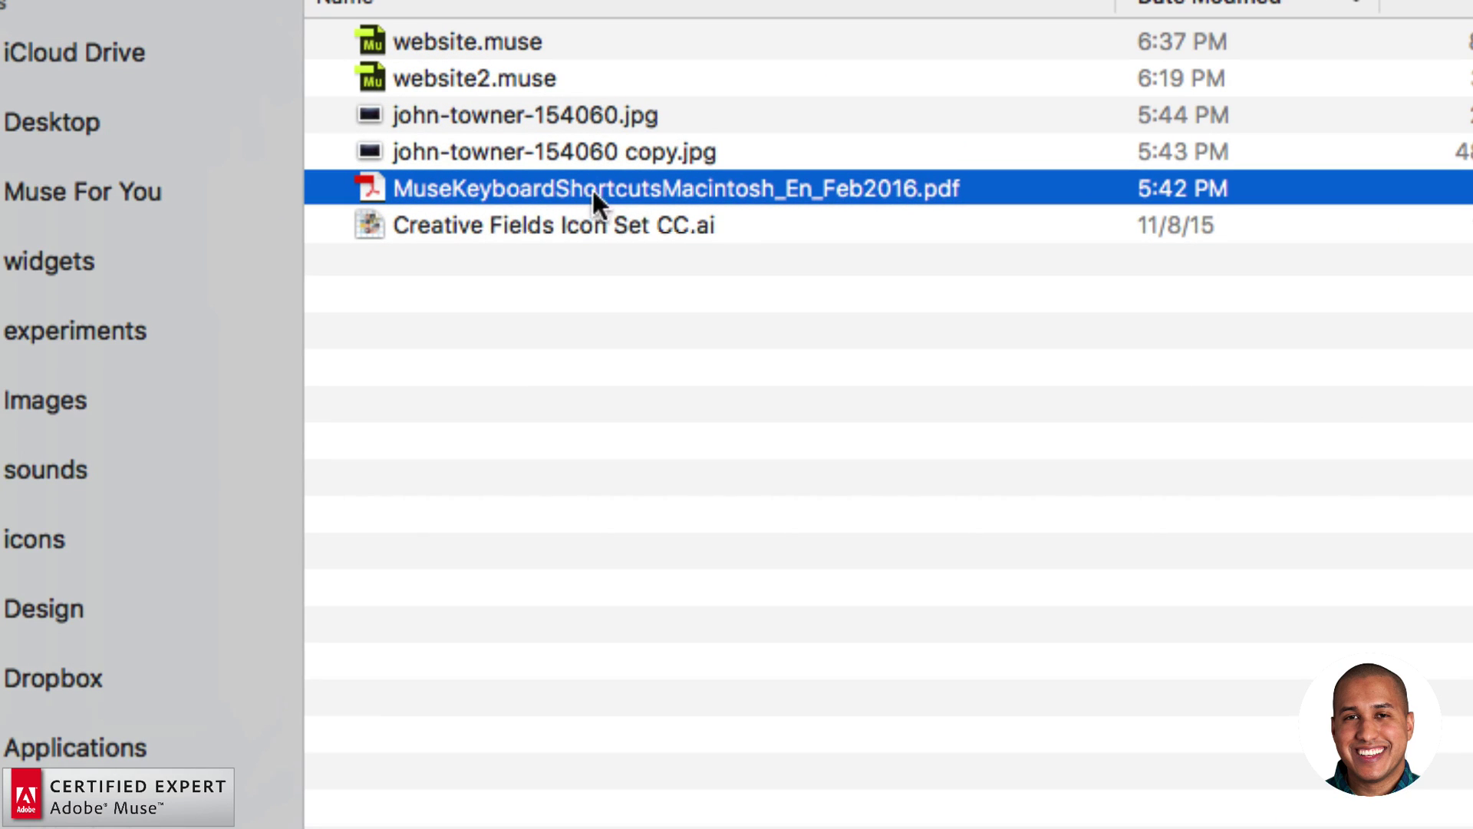
{"action": "double_click", "coordinate": [688, 189]}
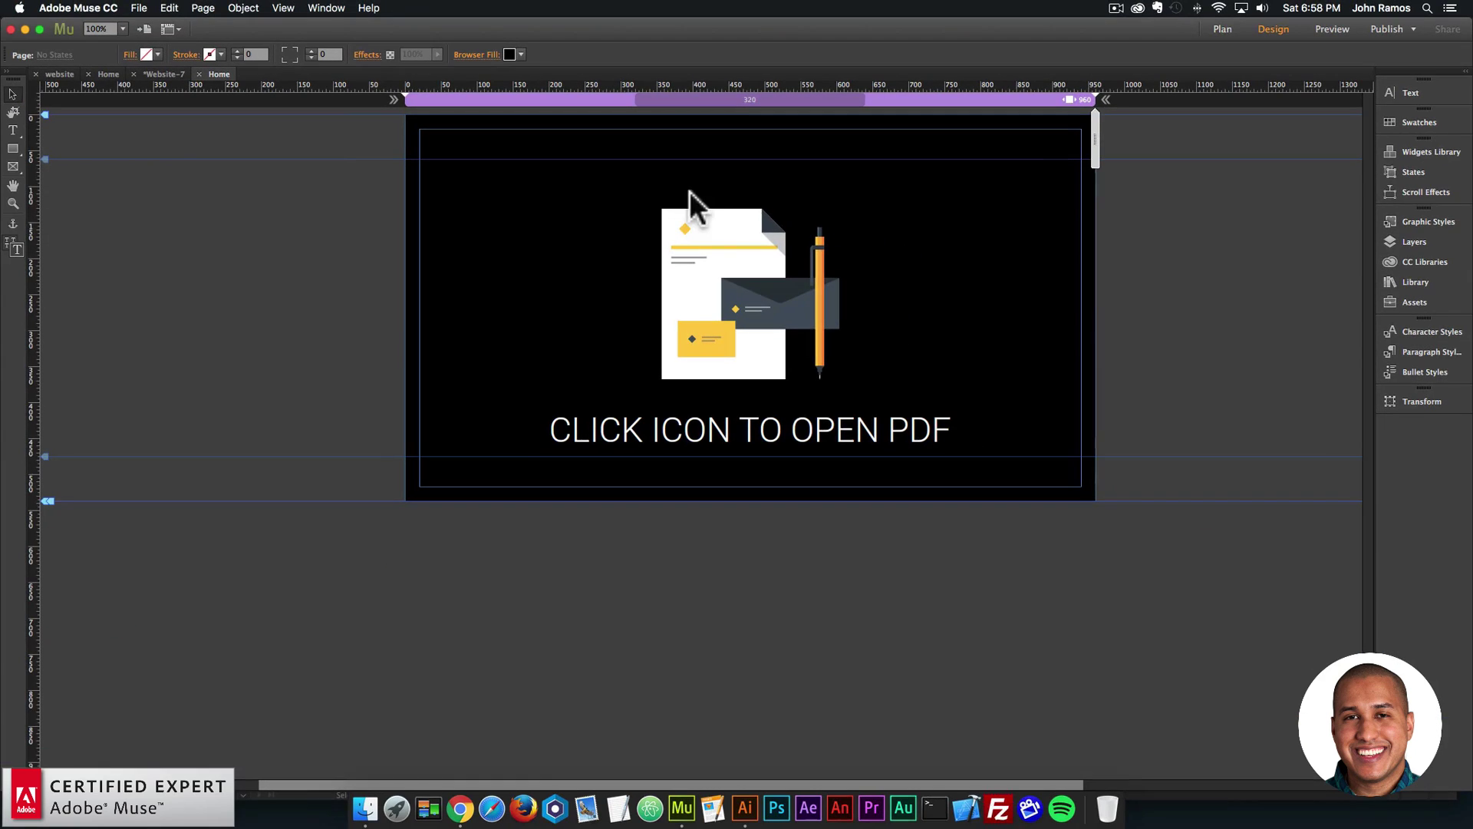
Check the site's asset list for the added PDF.
{"action": "left_click", "coordinate": [1416, 302]}
{"action": "left_click", "coordinate": [1232, 244]}
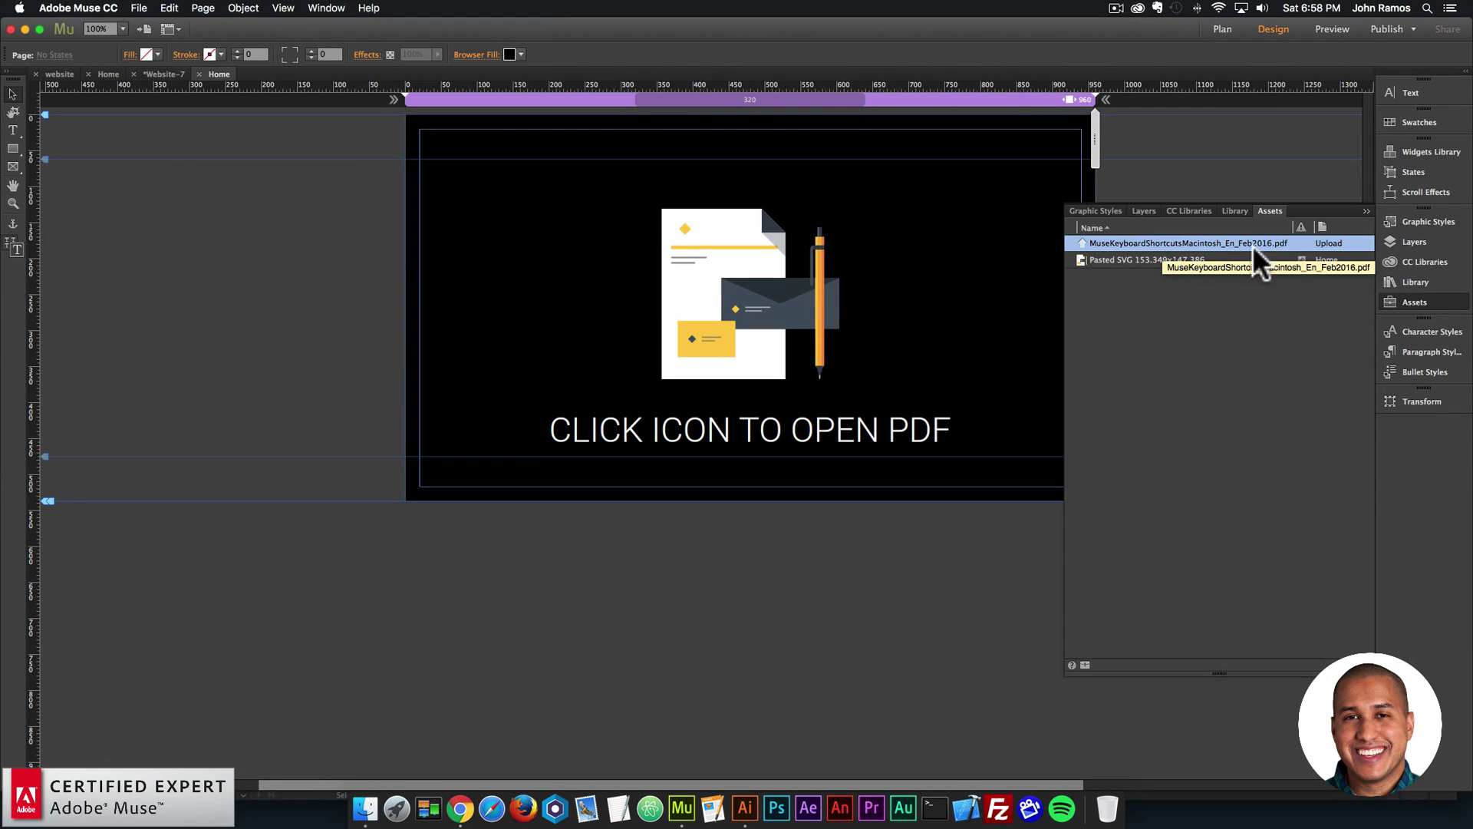
{"action": "left_click", "coordinate": [1406, 299]}
{"action": "left_click", "coordinate": [1405, 299]}
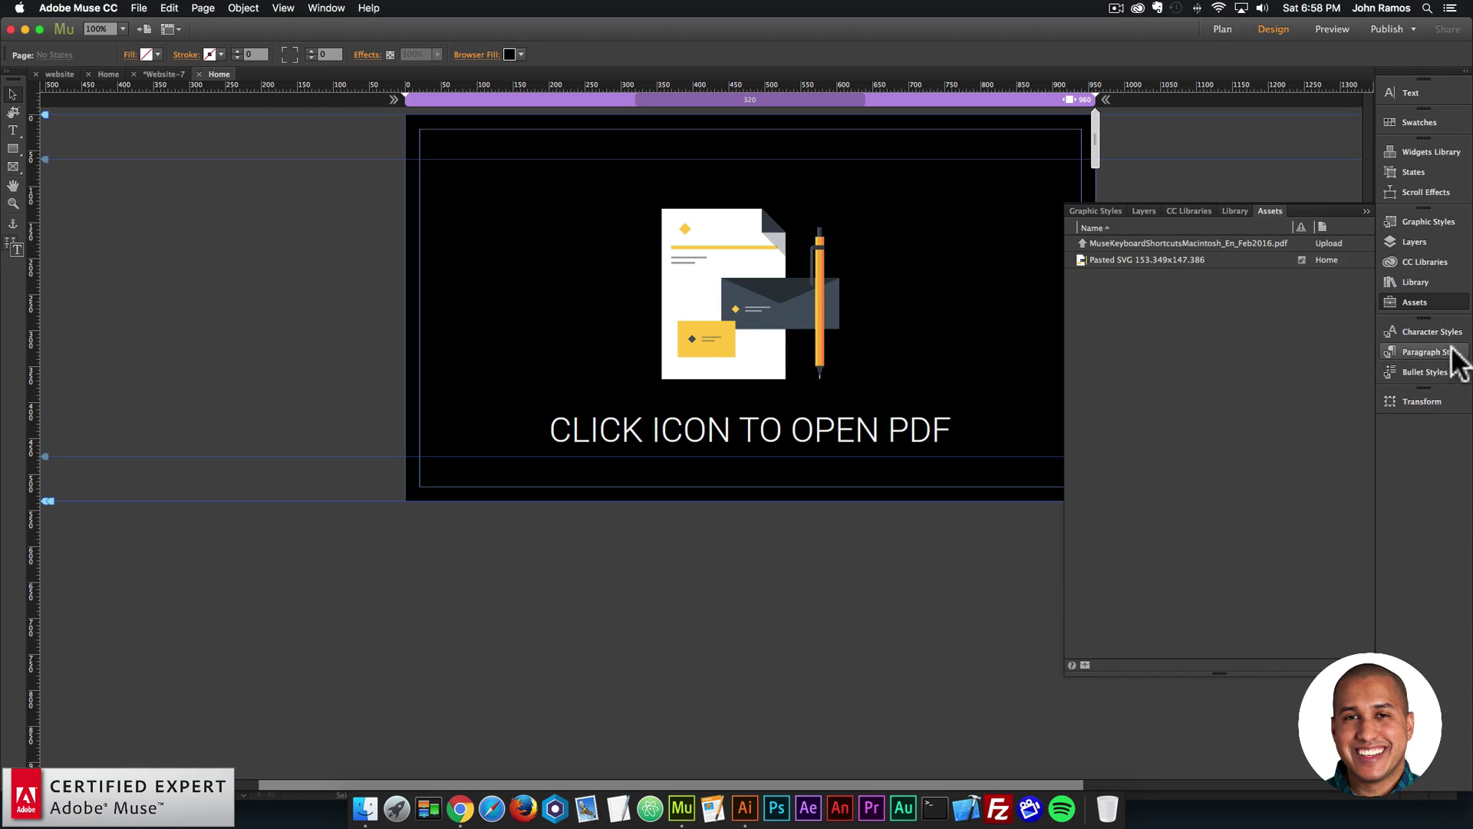
{"action": "left_click", "coordinate": [1414, 301]}
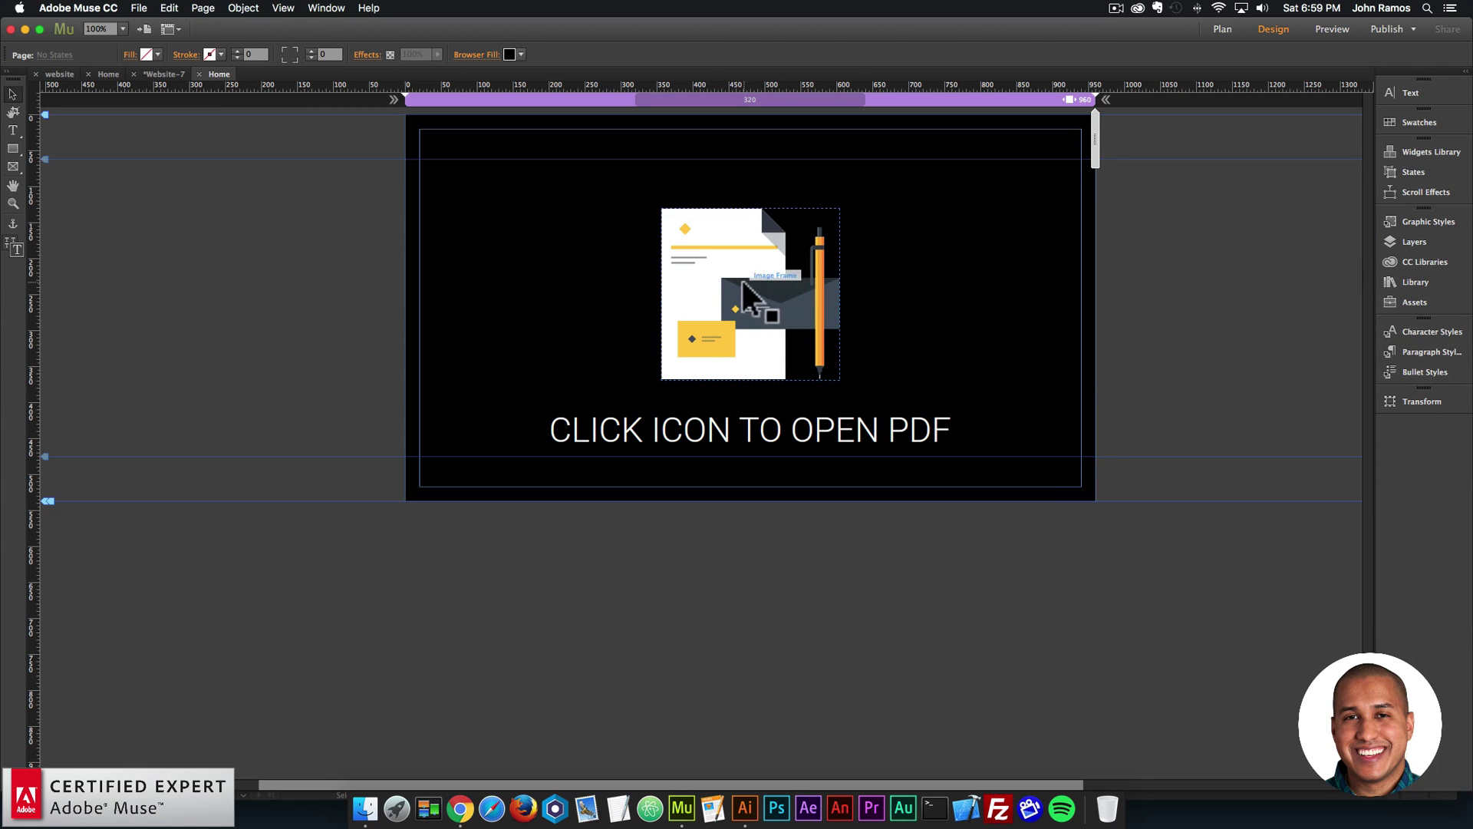
Hyperlink the icon to MuseKeyboardShortcutsMacintosh_En_Feb2016.pdf and deselect it.
{"action": "left_click", "coordinate": [786, 279]}
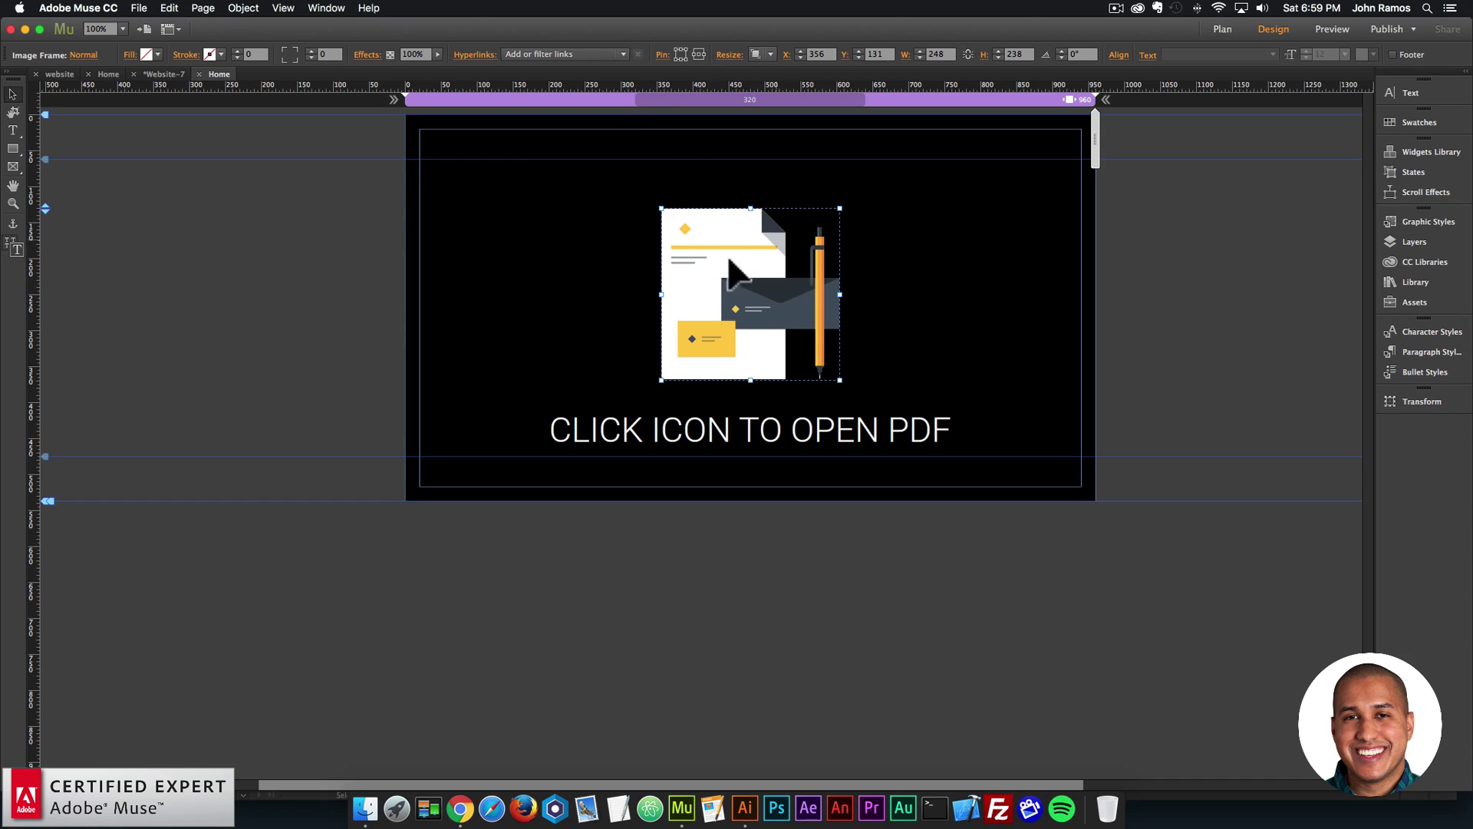
{"action": "key", "text": "Escape"}
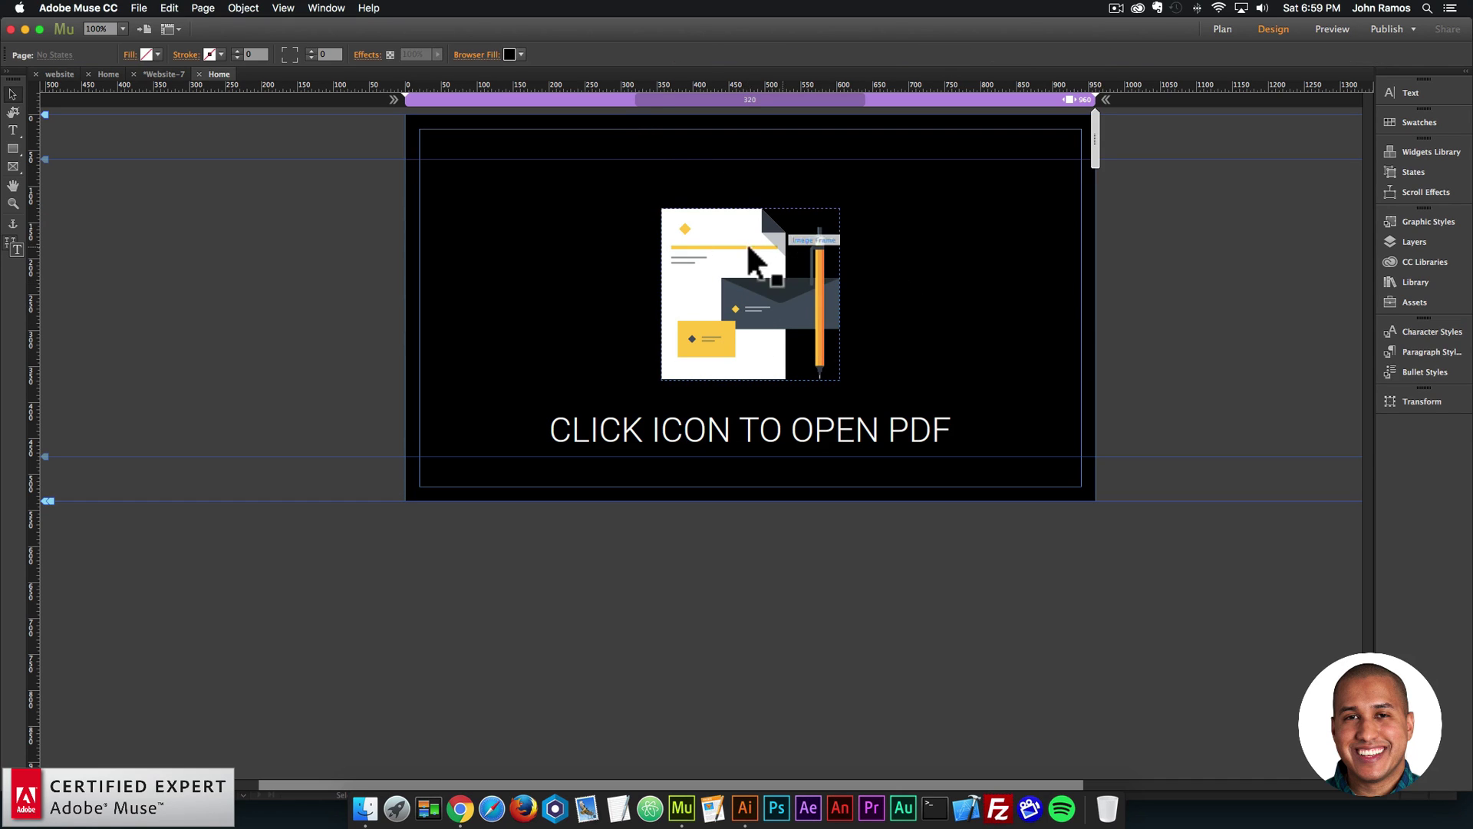
{"action": "left_click", "coordinate": [734, 258]}
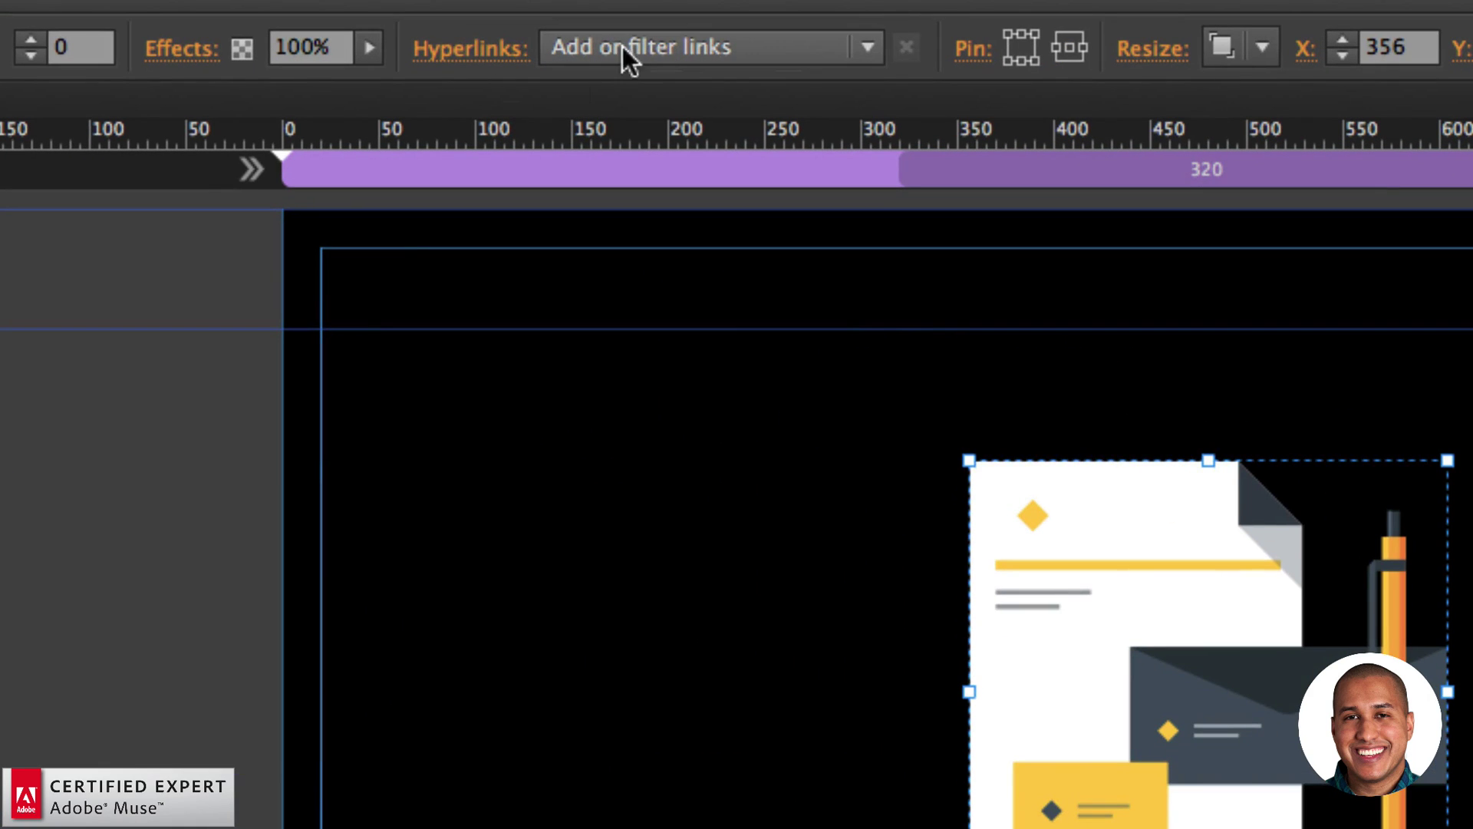
{"action": "left_click", "coordinate": [867, 47]}
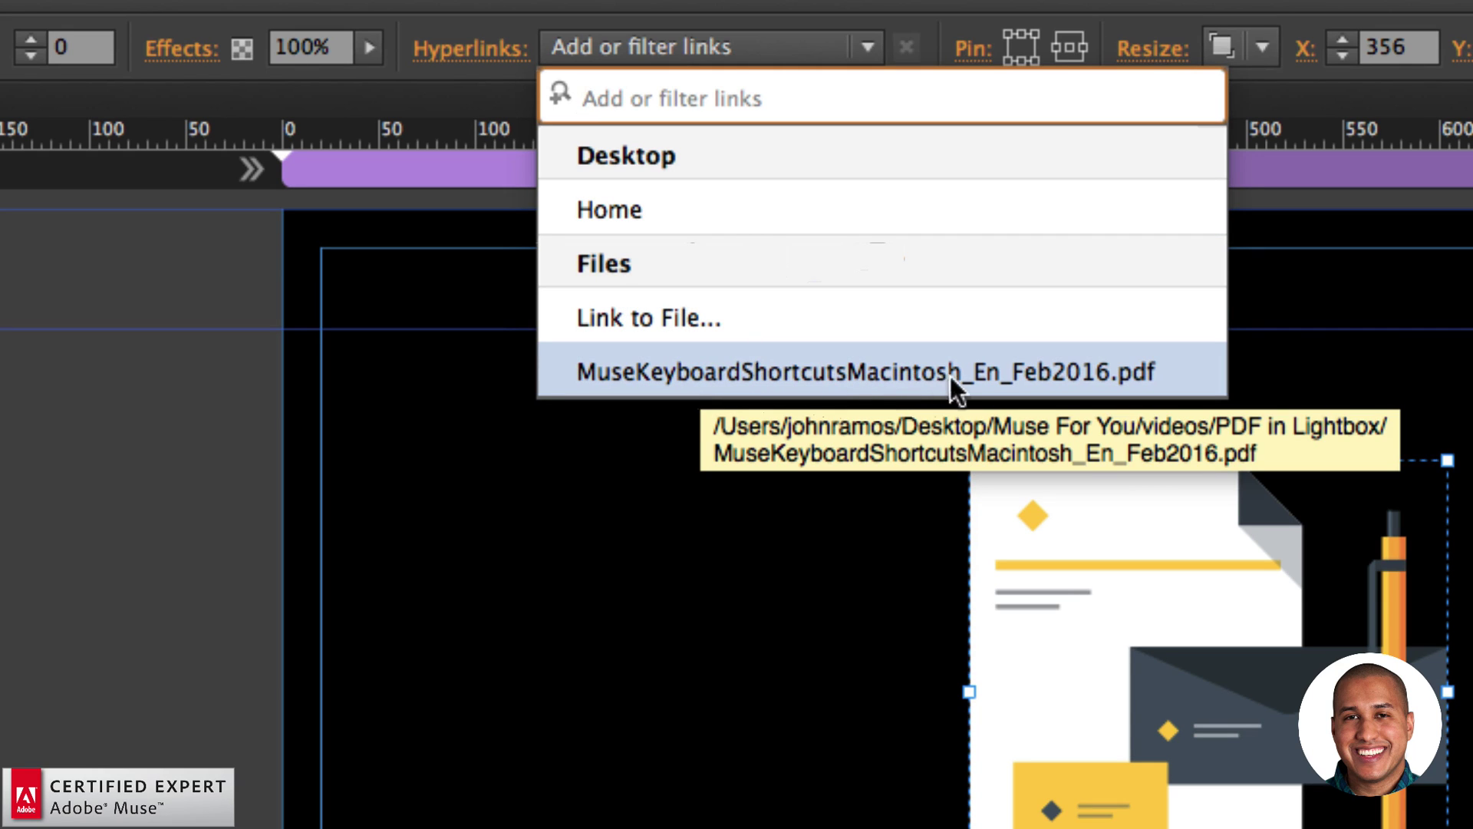
{"action": "left_click", "coordinate": [904, 367]}
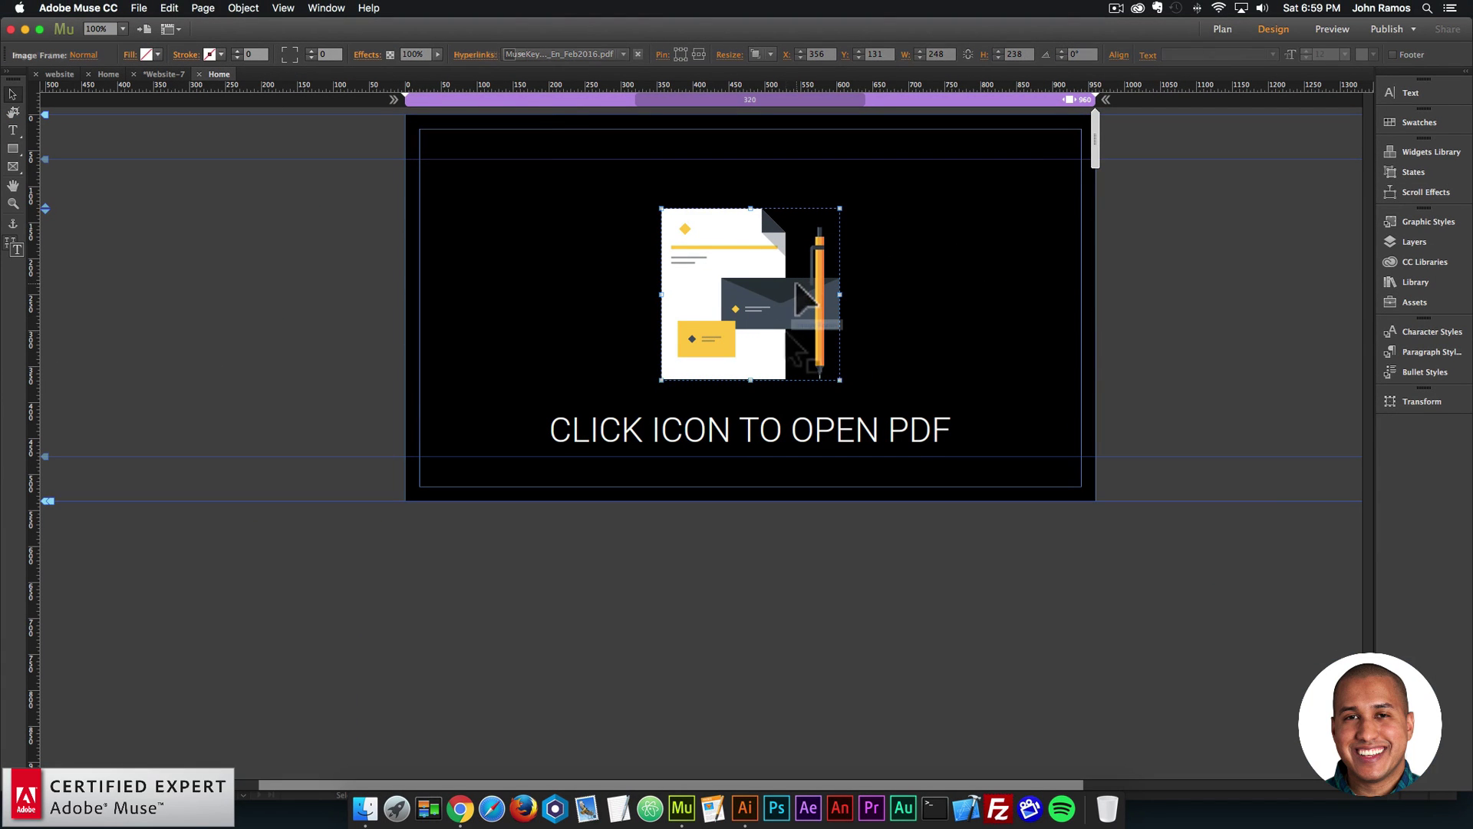
{"action": "left_click", "coordinate": [461, 263]}
Preview the page in the browser, open the PDF through the icon and look through its pages.
{"action": "left_click", "coordinate": [140, 7]}
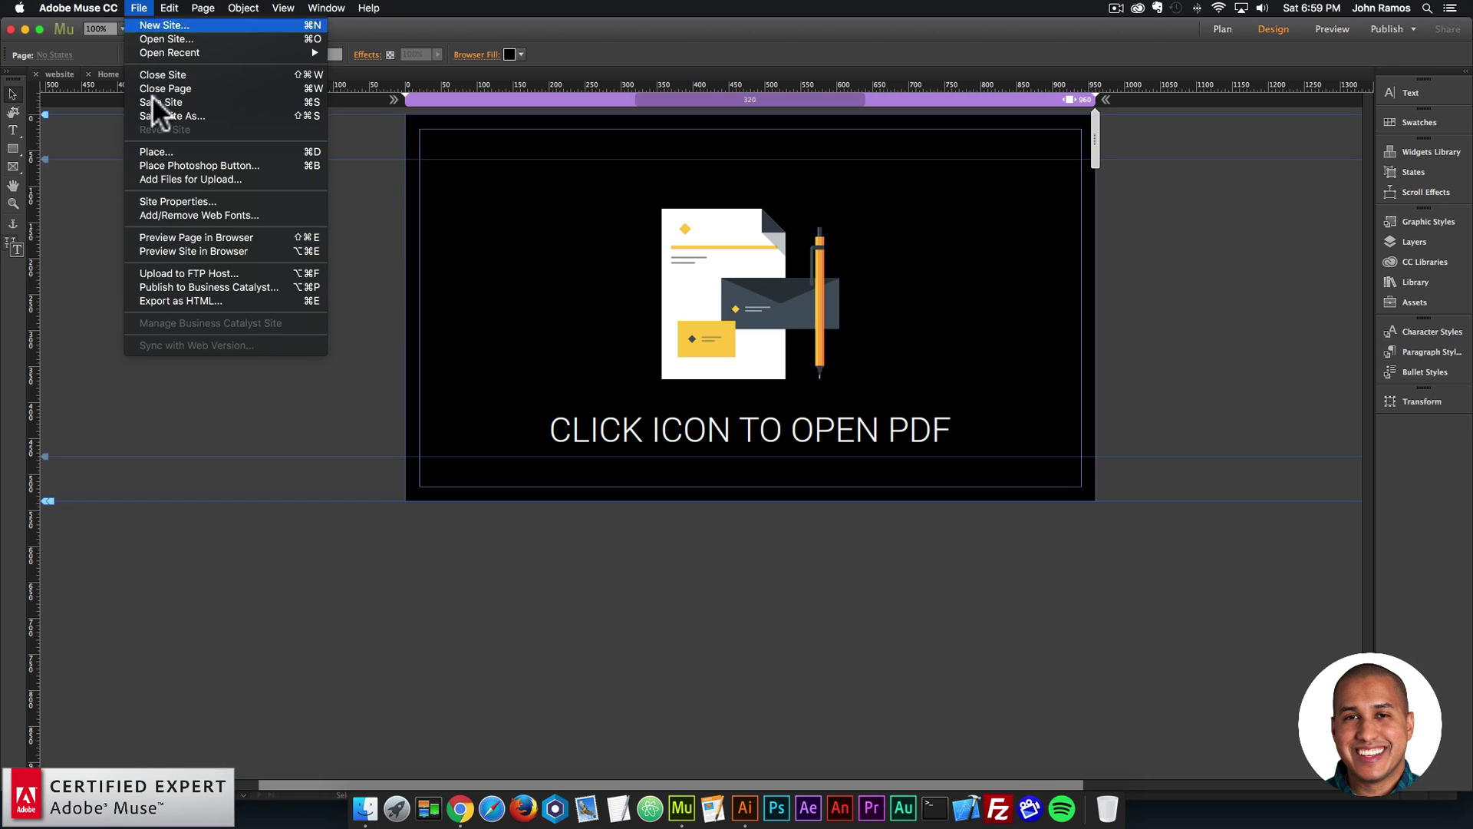
{"action": "left_click", "coordinate": [217, 237]}
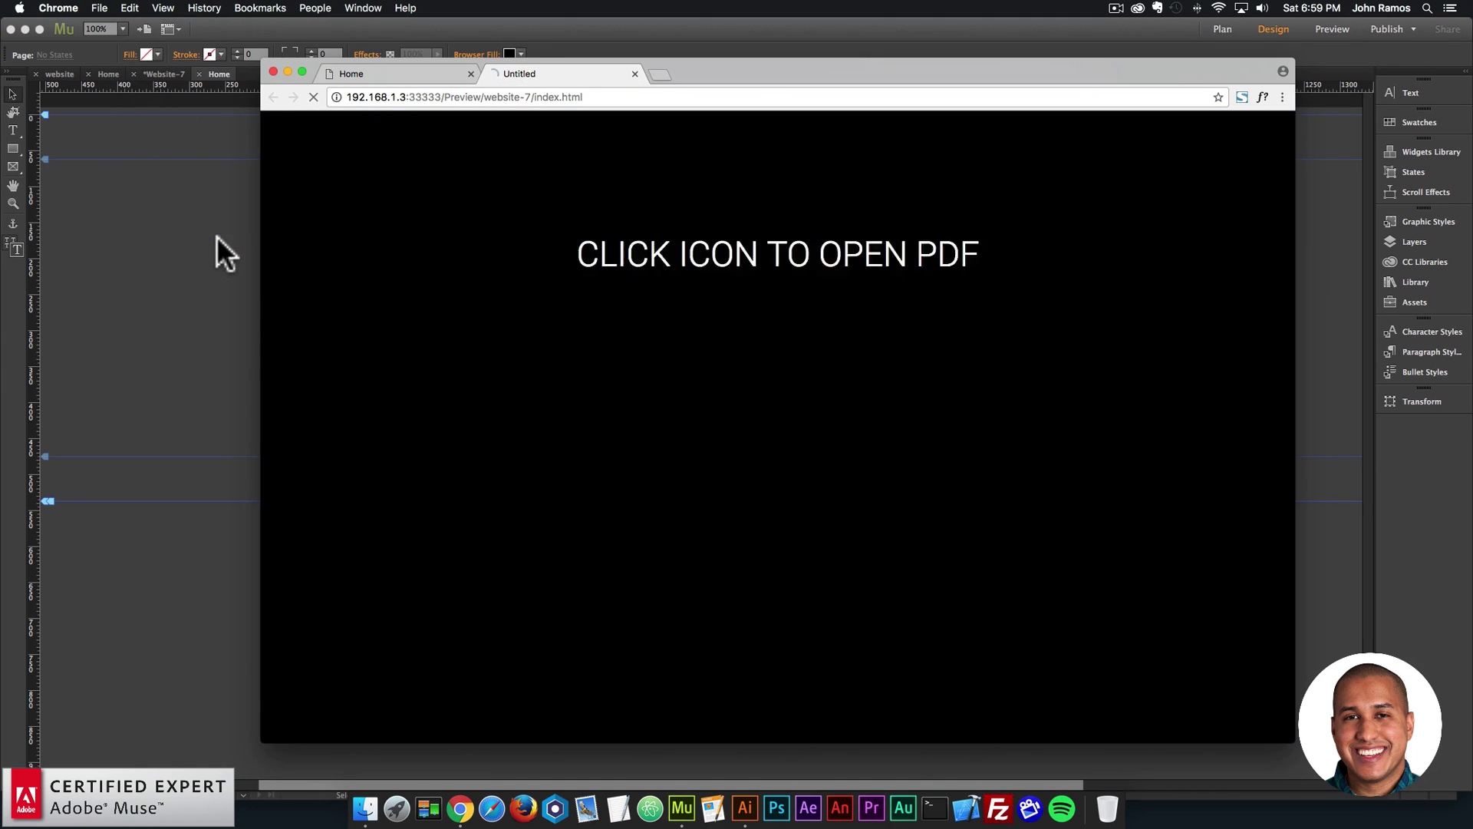
{"action": "left_click", "coordinate": [764, 301]}
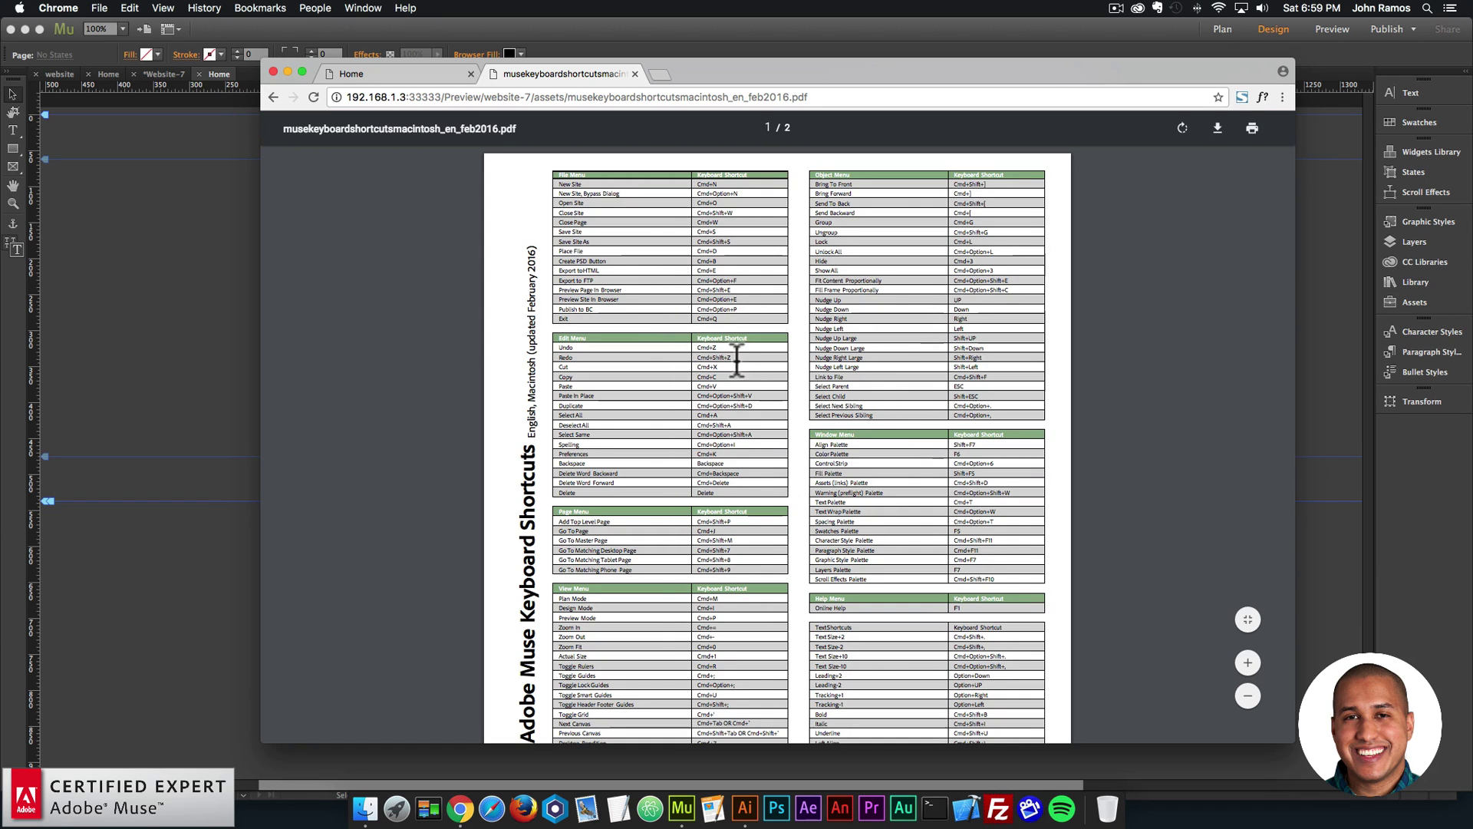
{"action": "scroll", "coordinate": [777, 360], "scroll_direction": "down", "scroll_amount": 5}
{"action": "scroll", "coordinate": [777, 358], "scroll_direction": "down", "scroll_amount": 5}
{"action": "scroll", "coordinate": [776, 357], "scroll_direction": "up", "scroll_amount": 15}
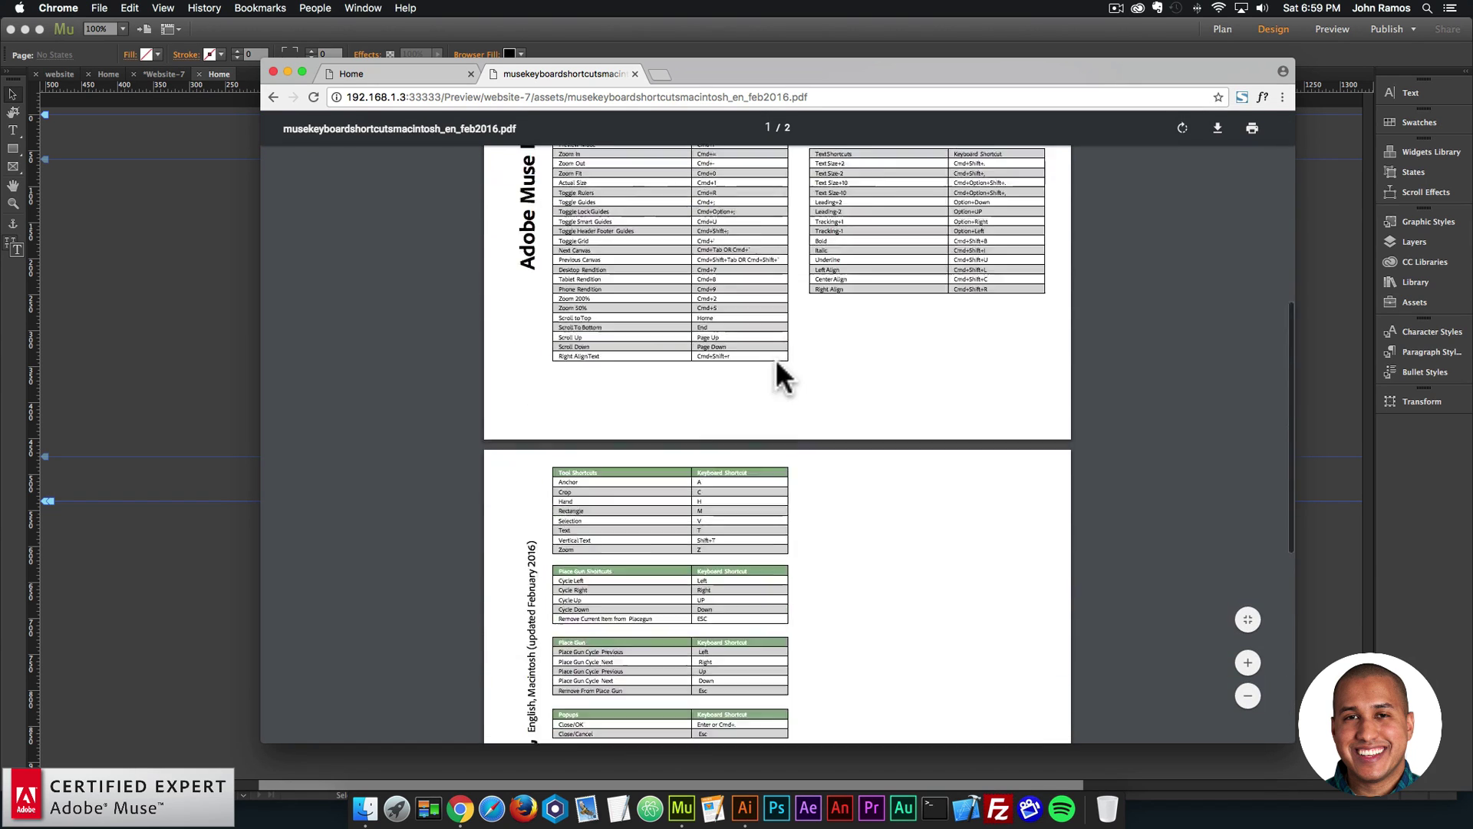
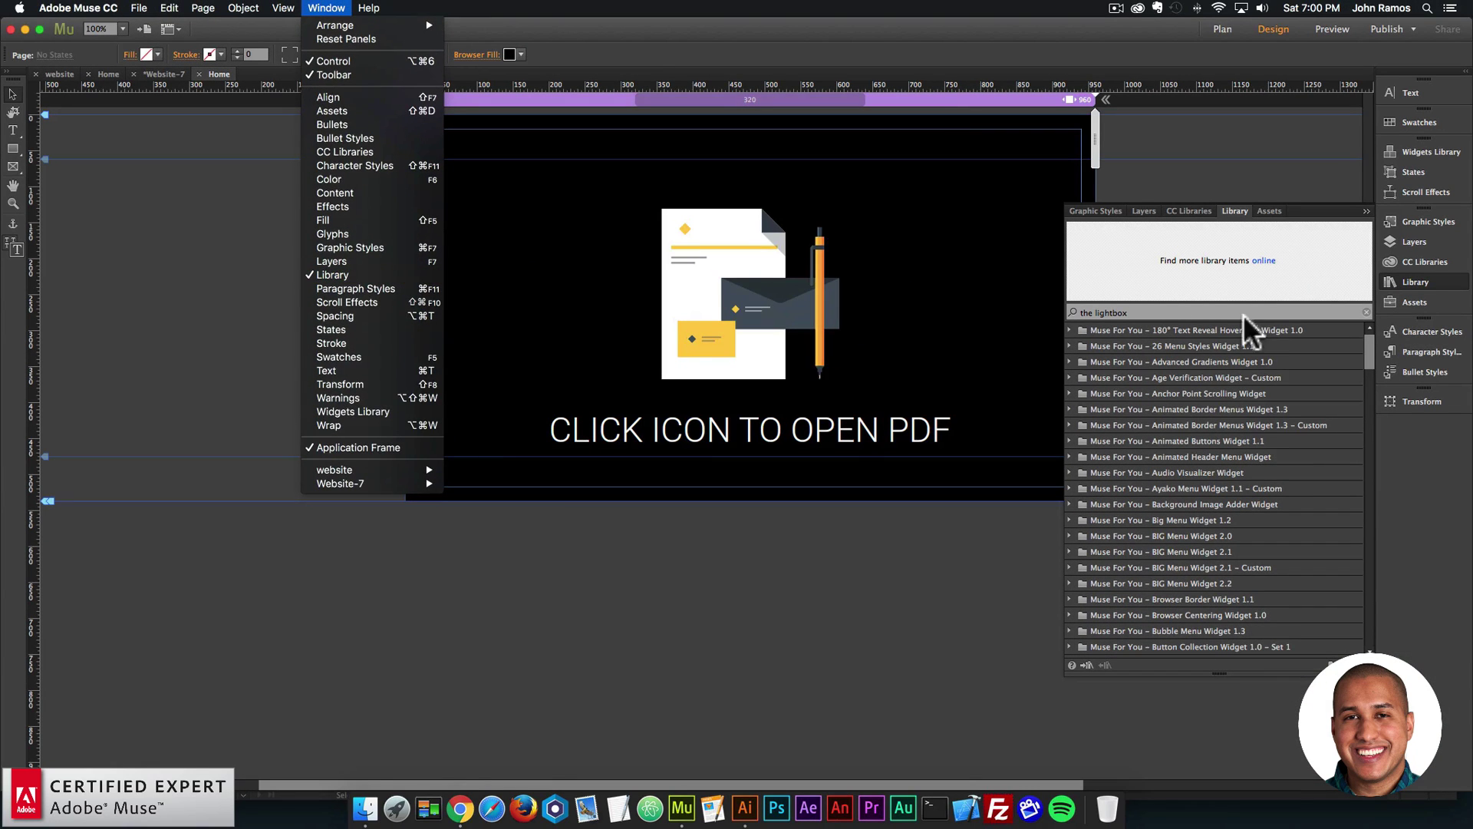
Search the library for "the lightbox" and place The Lightbox – Add First just outside the page's upper left edge.
{"action": "left_click", "coordinate": [1259, 311]}
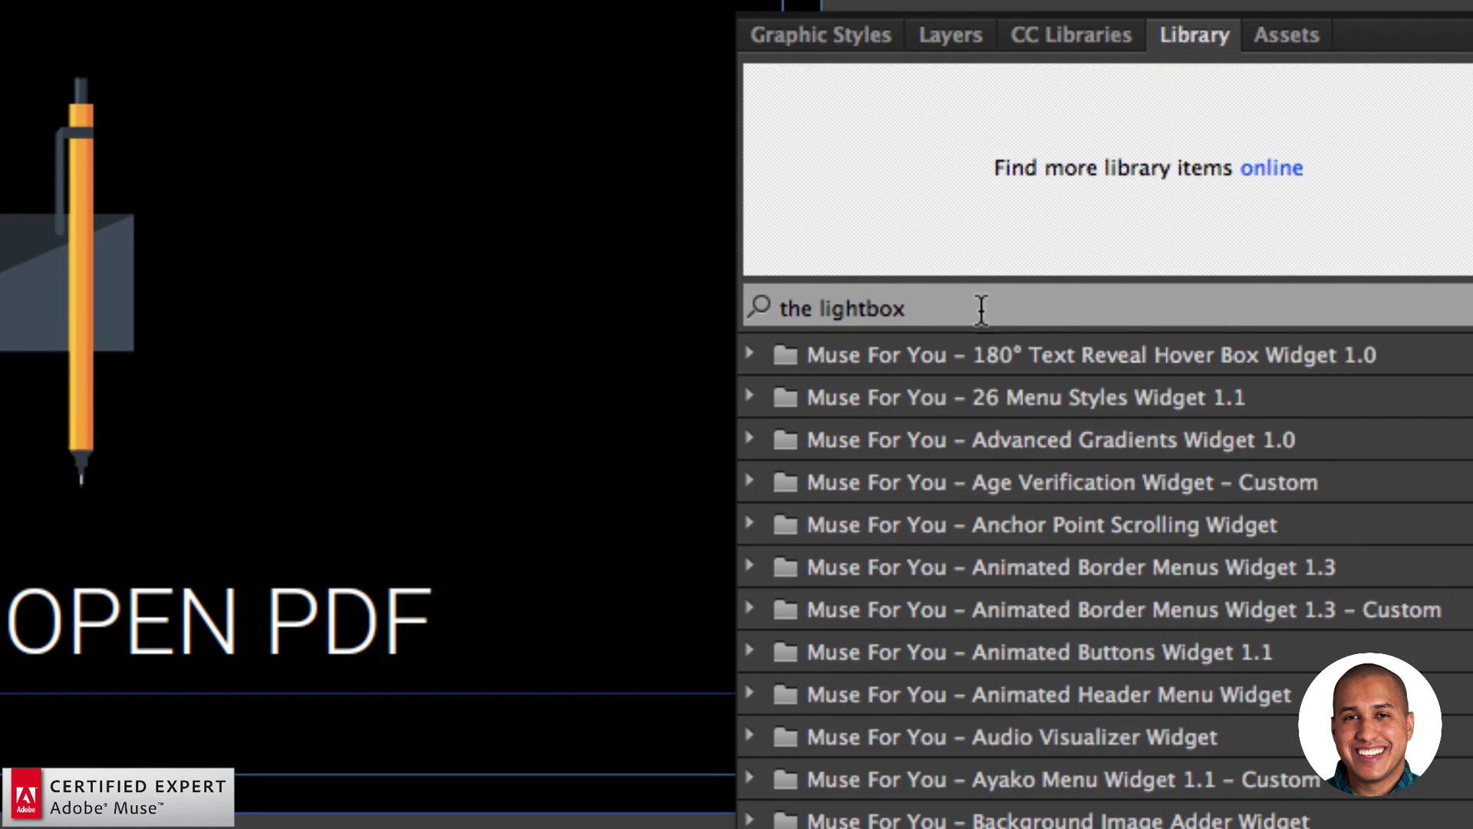
{"action": "left_click_drag", "start_coordinate": [1154, 313], "coordinate": [1079, 306]}
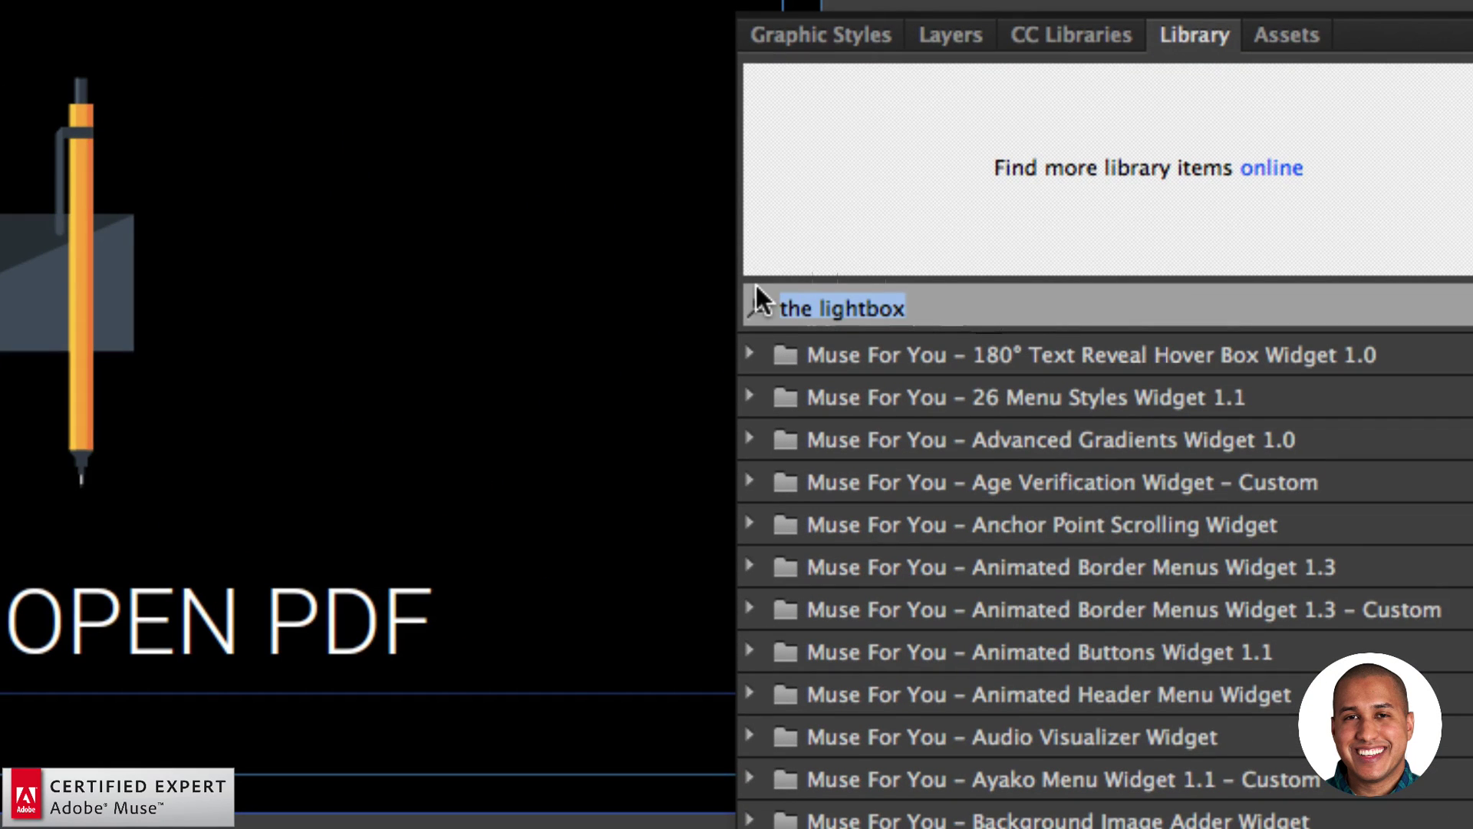
{"action": "key", "text": "BackSpace"}
{"action": "type", "text": "the lightbox"}
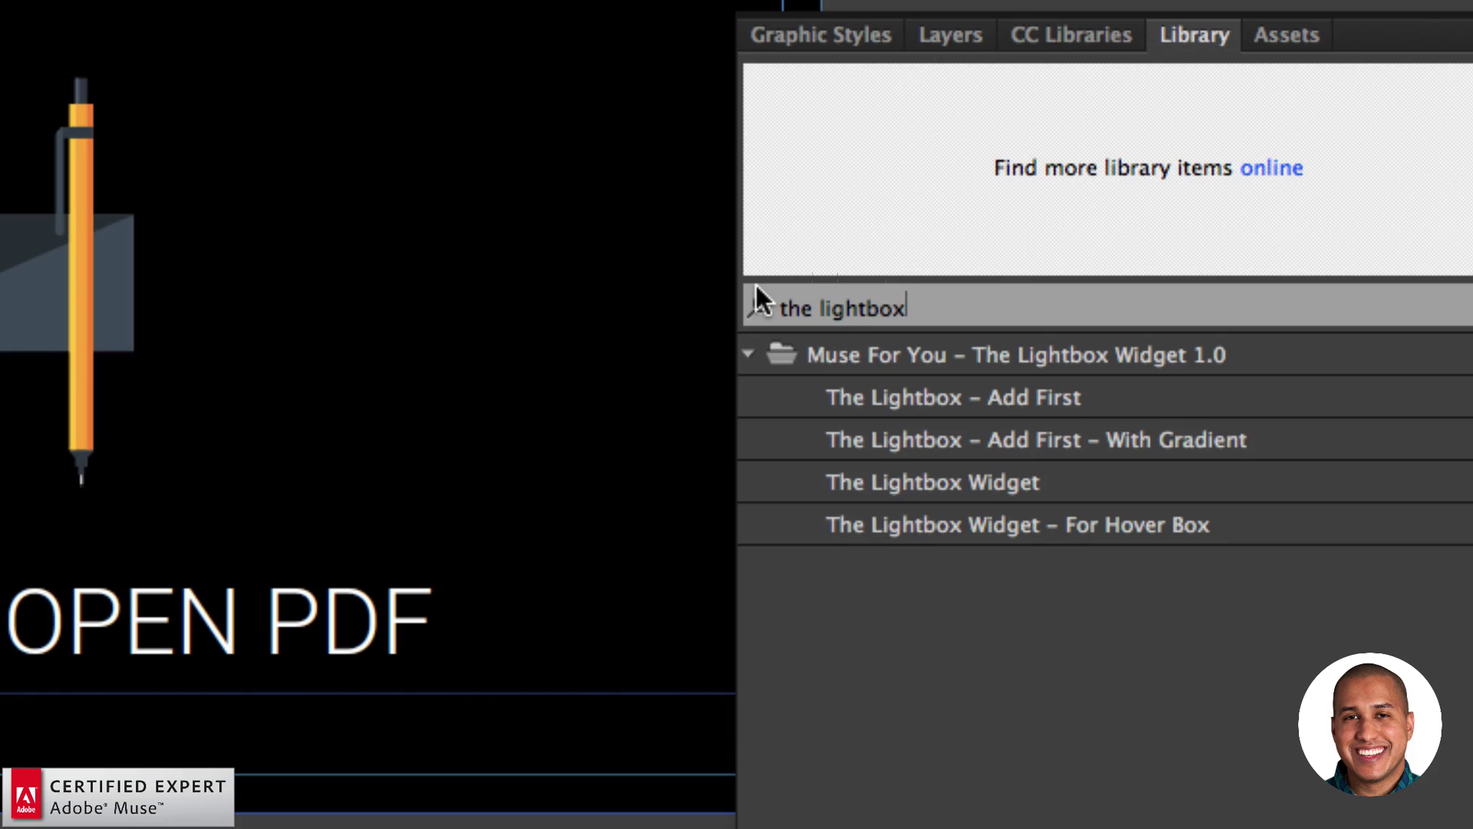
{"action": "left_click", "coordinate": [1025, 402]}
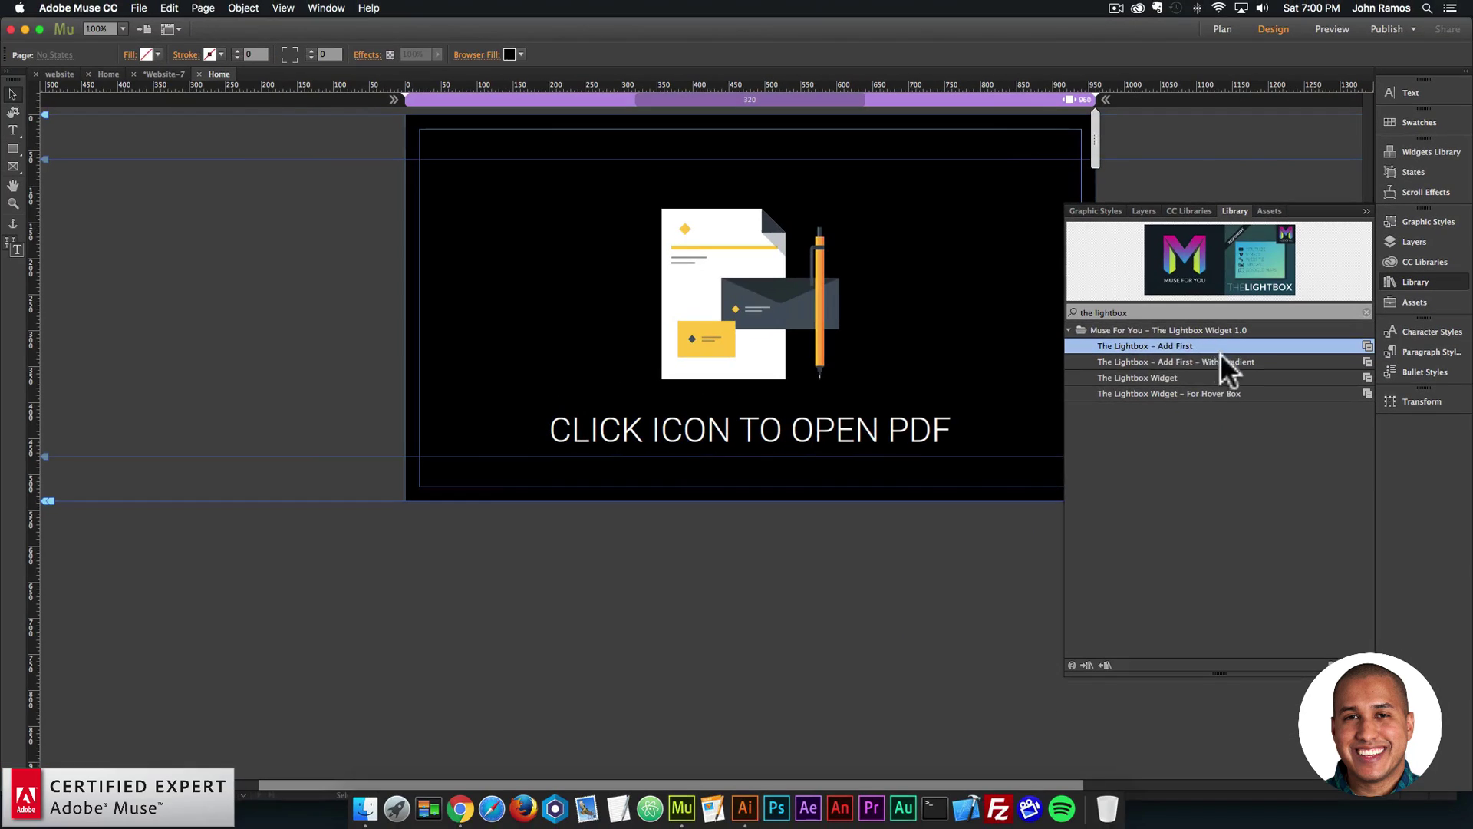
{"action": "left_click_drag", "start_coordinate": [1148, 342], "coordinate": [379, 188]}
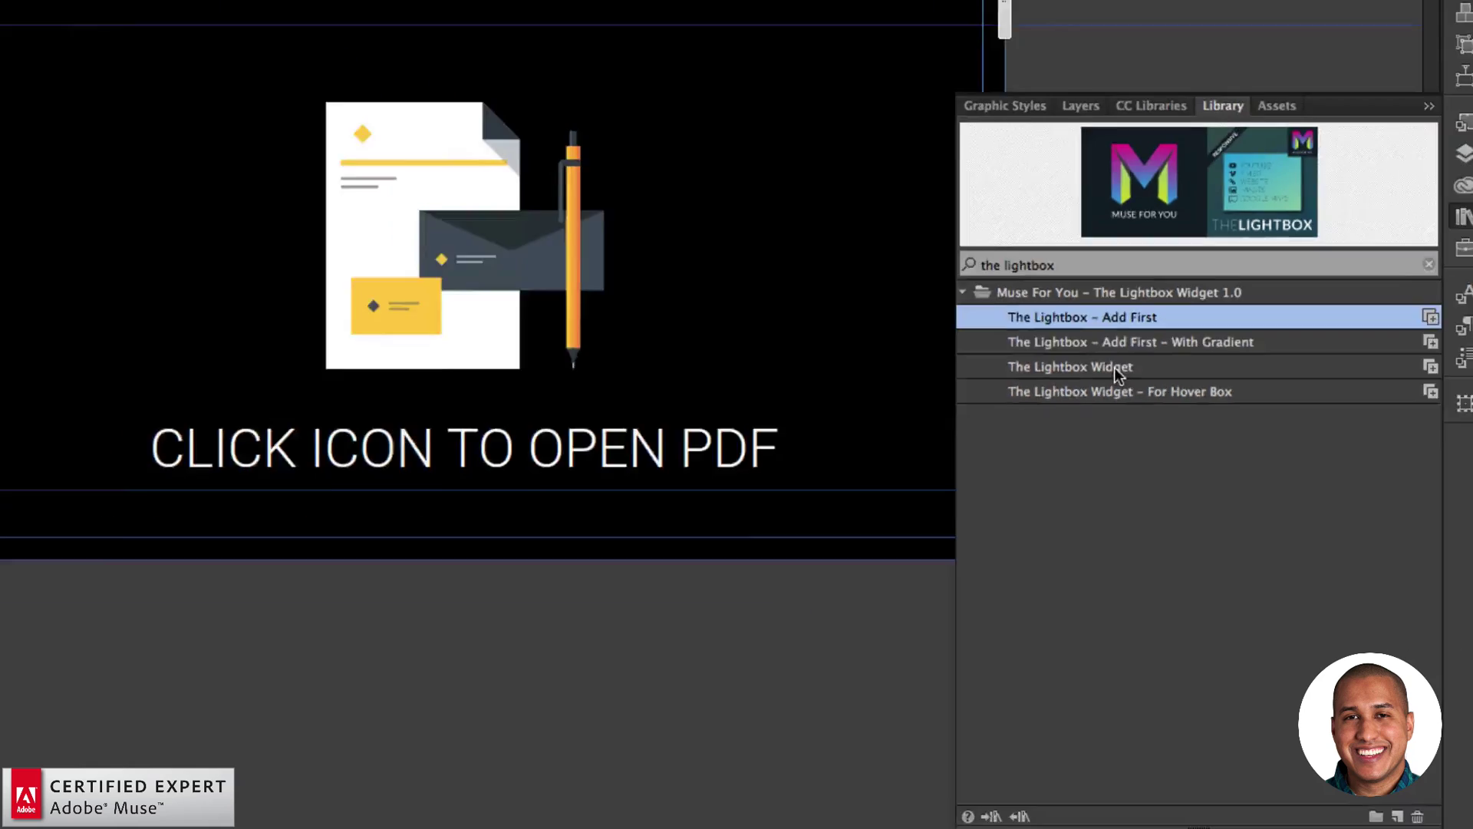
Place The Lightbox Widget below the Add First widget and examine the graphic style name in its options.
{"action": "left_click_drag", "start_coordinate": [1007, 347], "coordinate": [376, 250]}
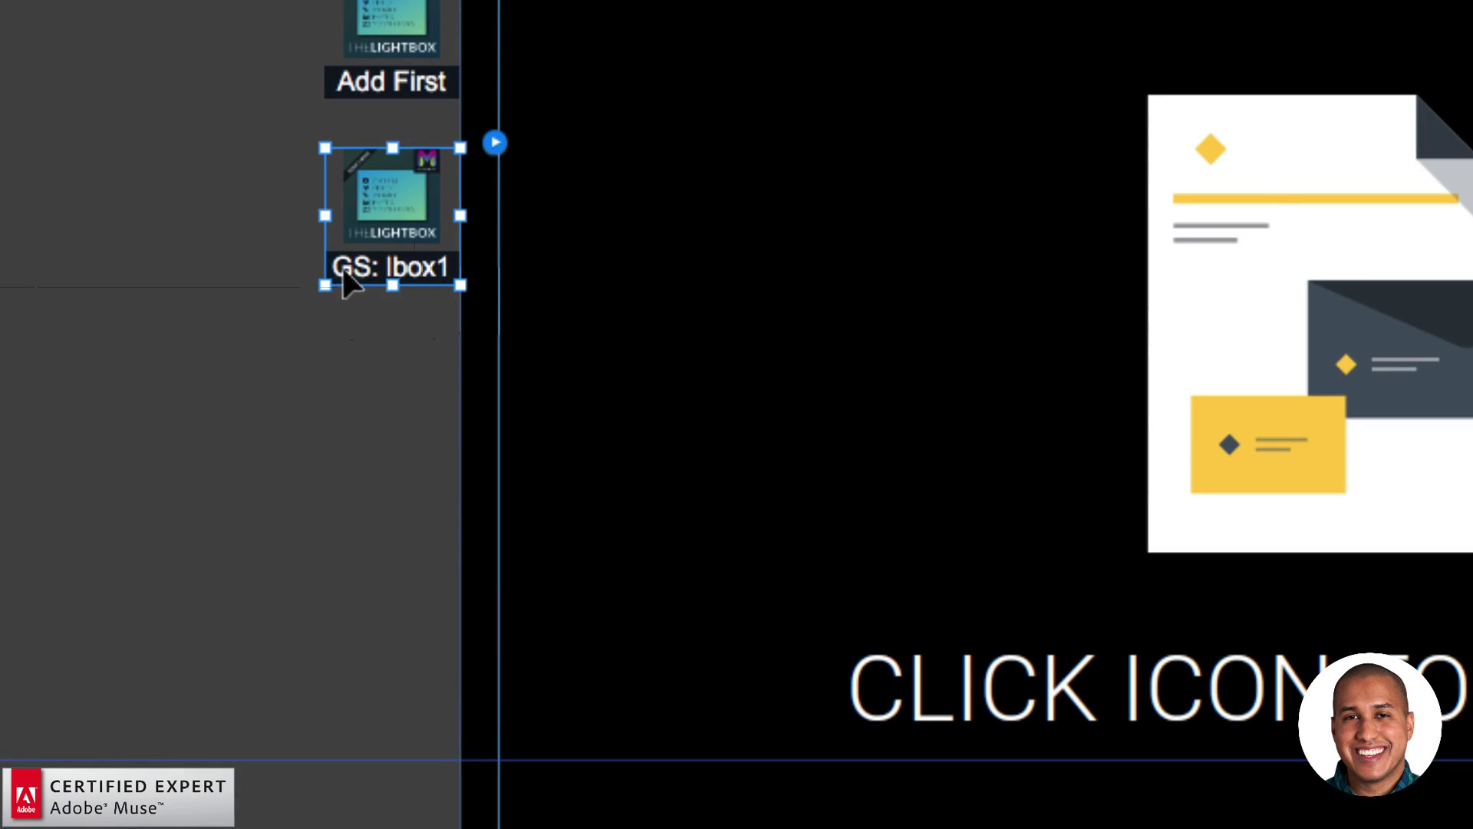
{"action": "left_click", "coordinate": [494, 142]}
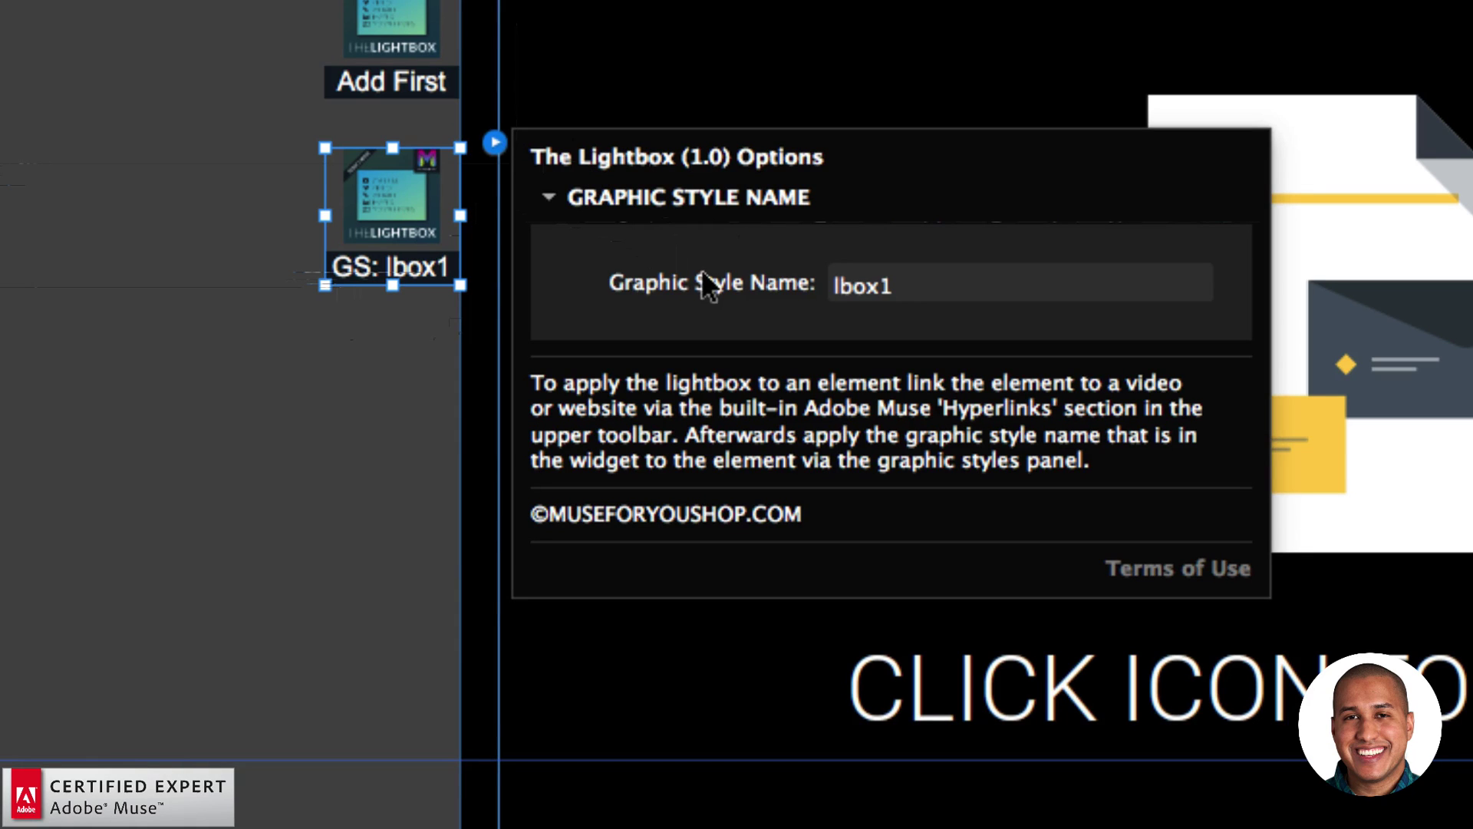
{"action": "double_click", "coordinate": [851, 286]}
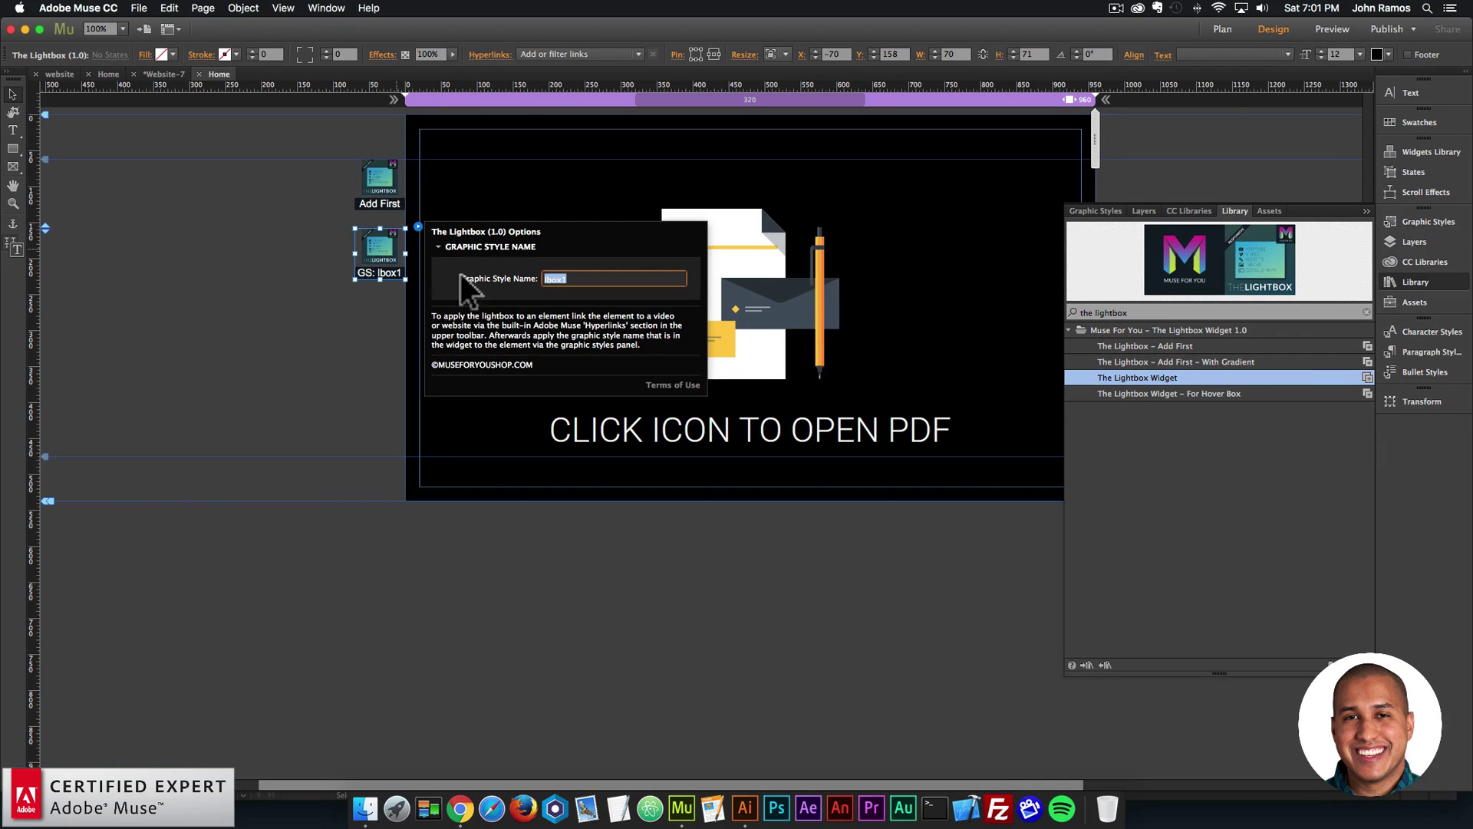
{"action": "left_click", "coordinate": [373, 255]}
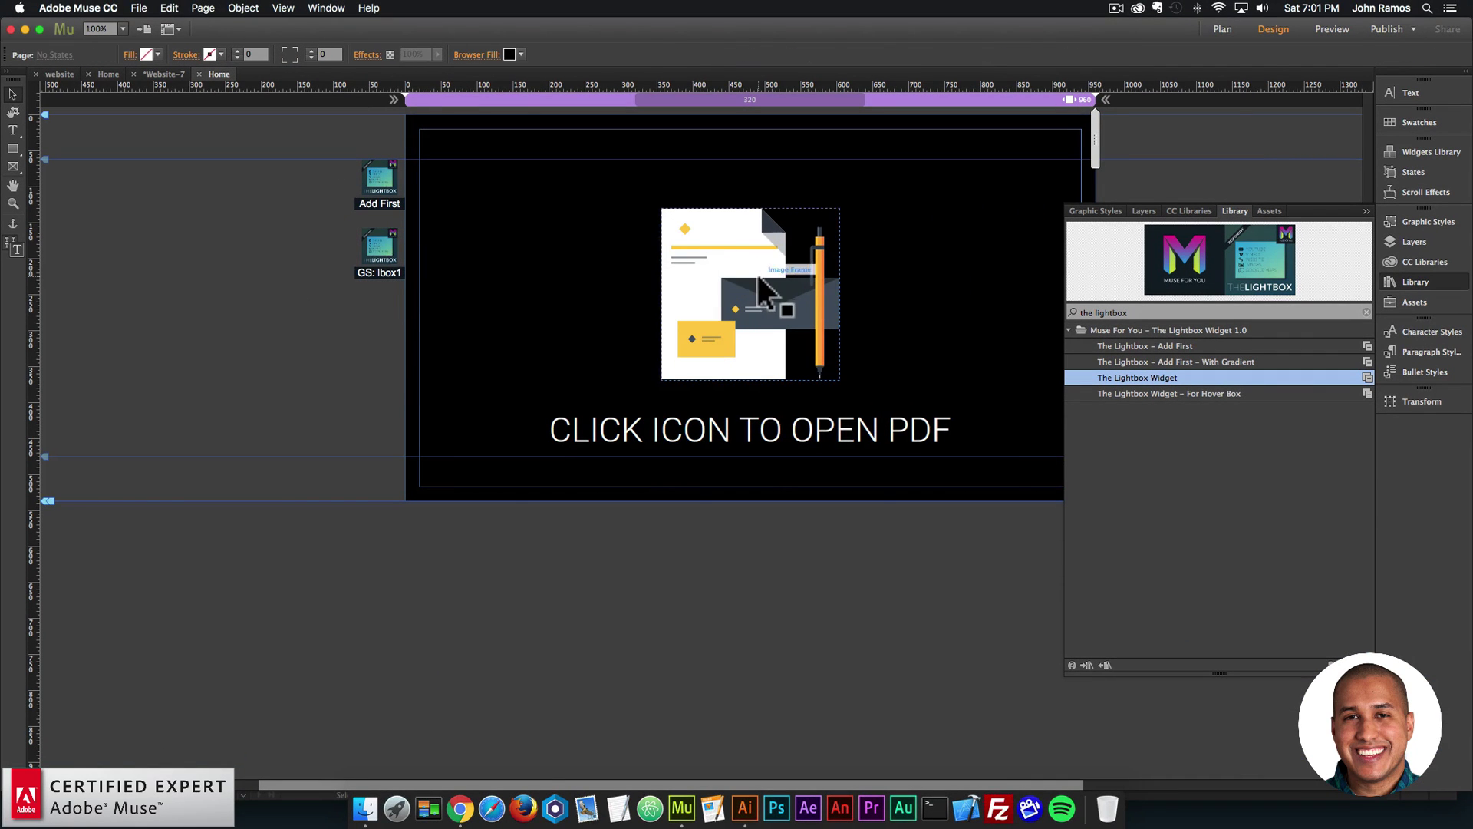
Create a new graphic style from the icon's image frame and apply it to the icon.
{"action": "left_click", "coordinate": [767, 301]}
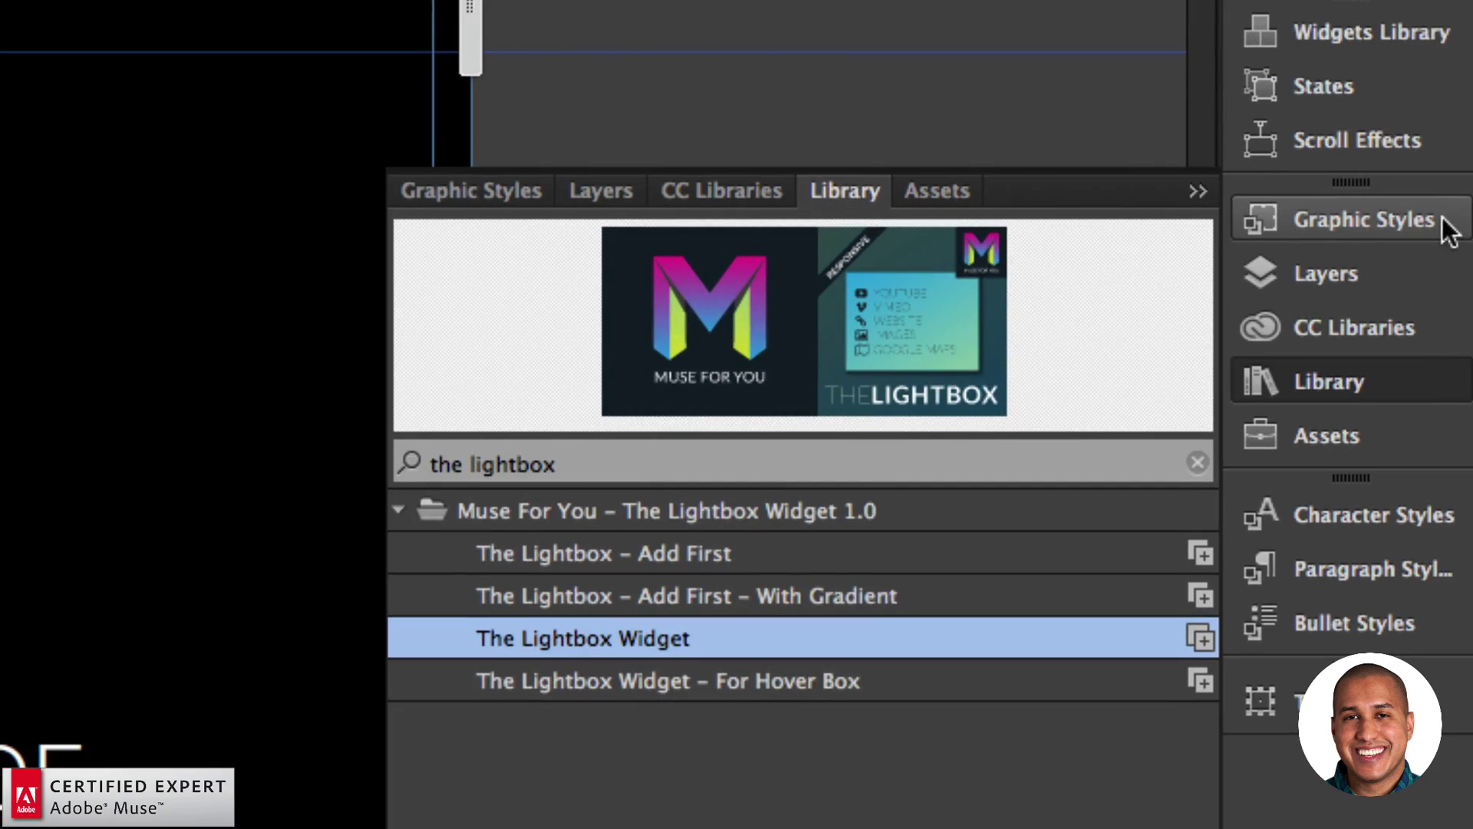
{"action": "left_click", "coordinate": [1456, 224]}
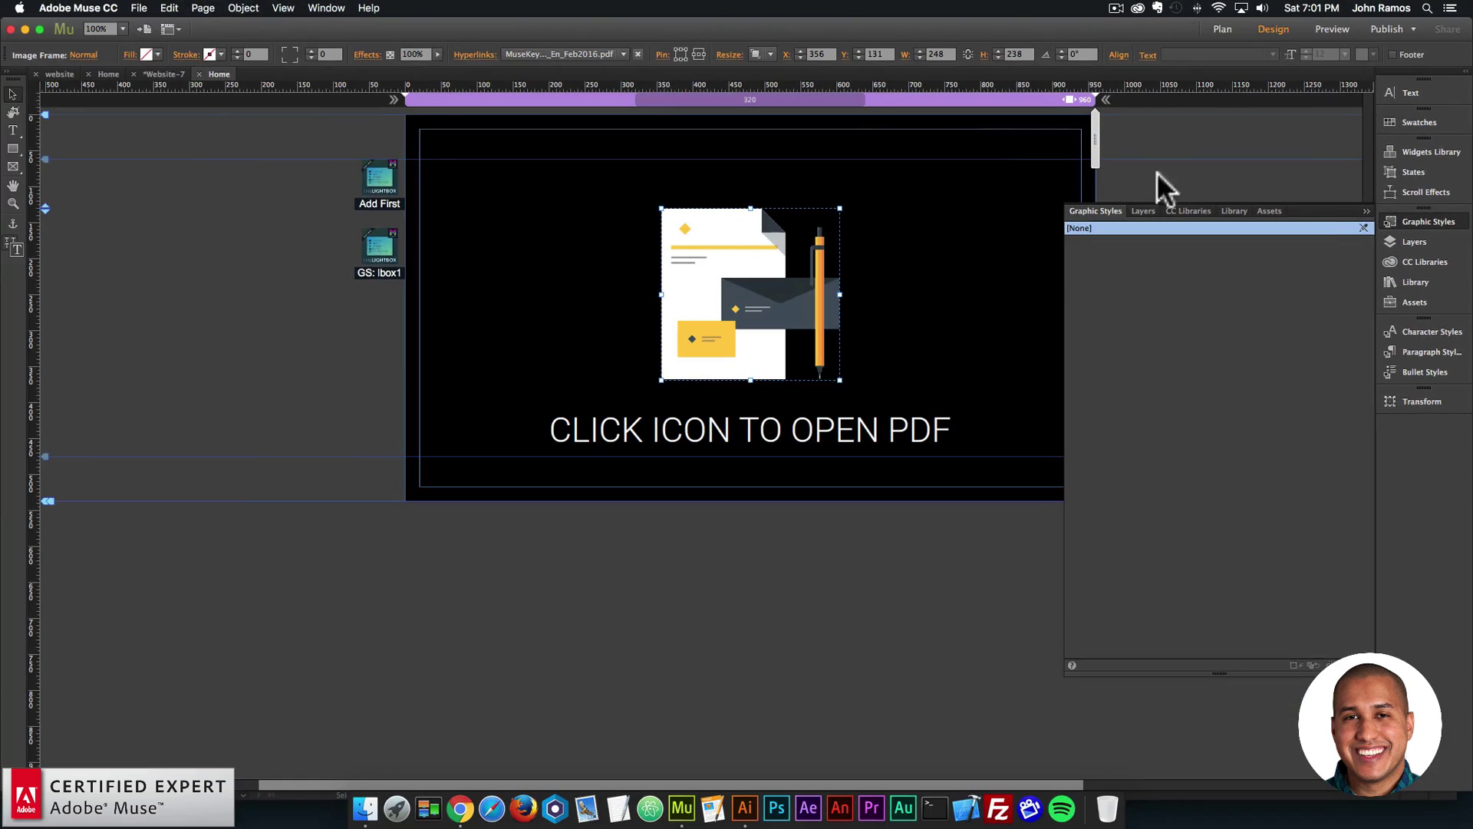
{"action": "left_click", "coordinate": [327, 8]}
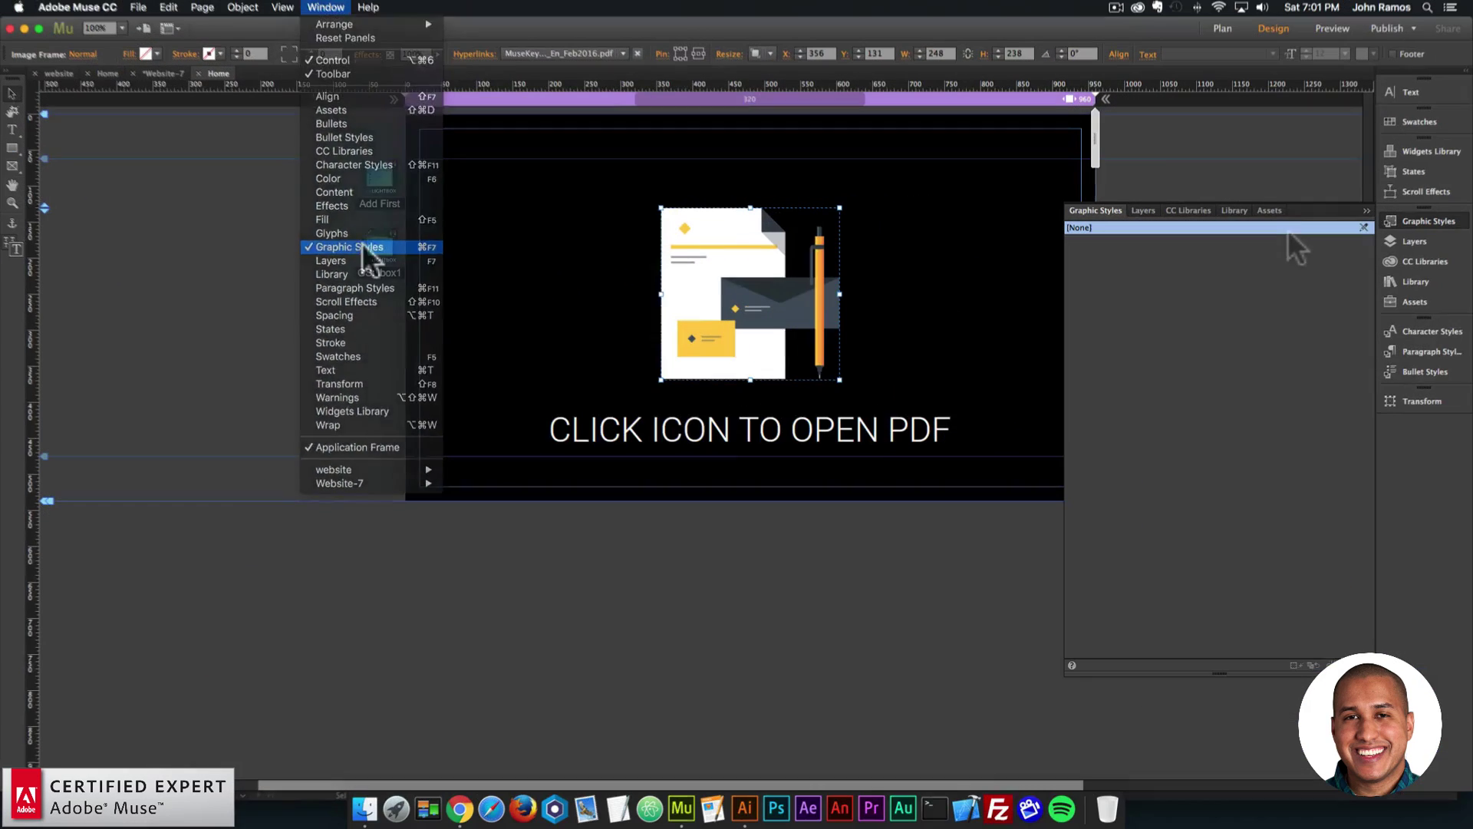
{"action": "left_click", "coordinate": [352, 242]}
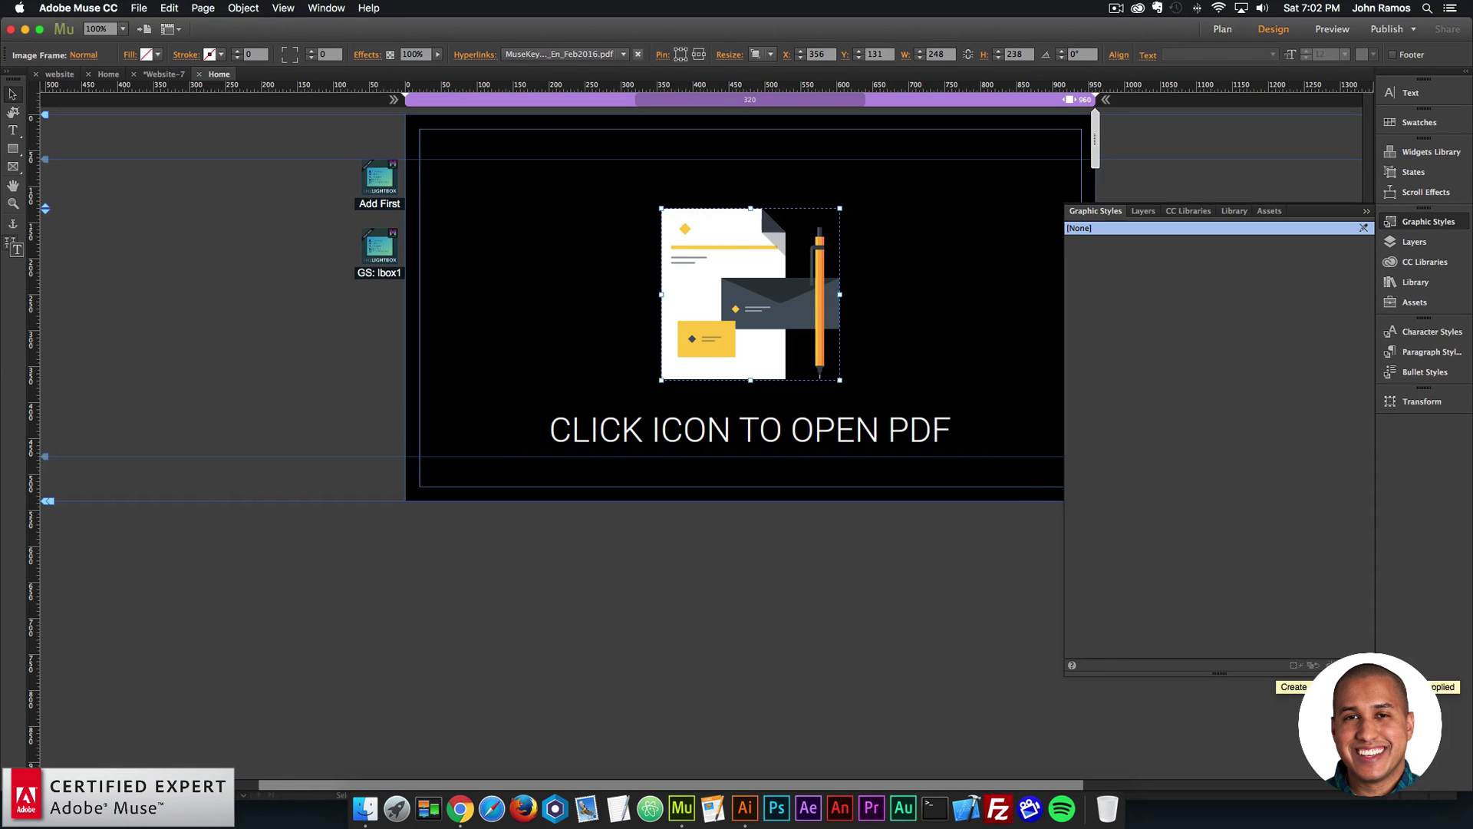
{"action": "left_click", "coordinate": [1294, 665]}
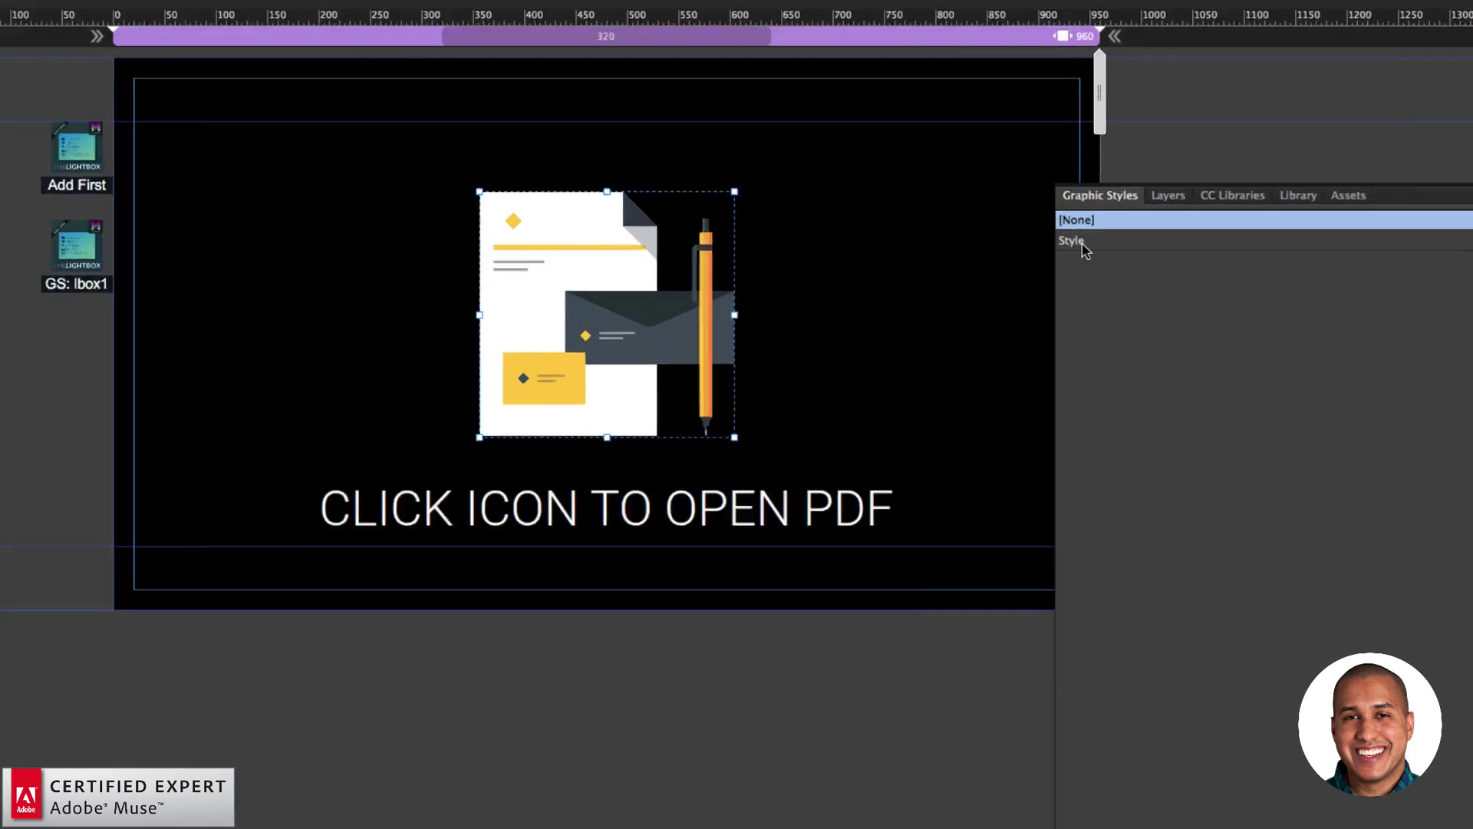
{"action": "mouse_move", "coordinate": [1088, 245]}
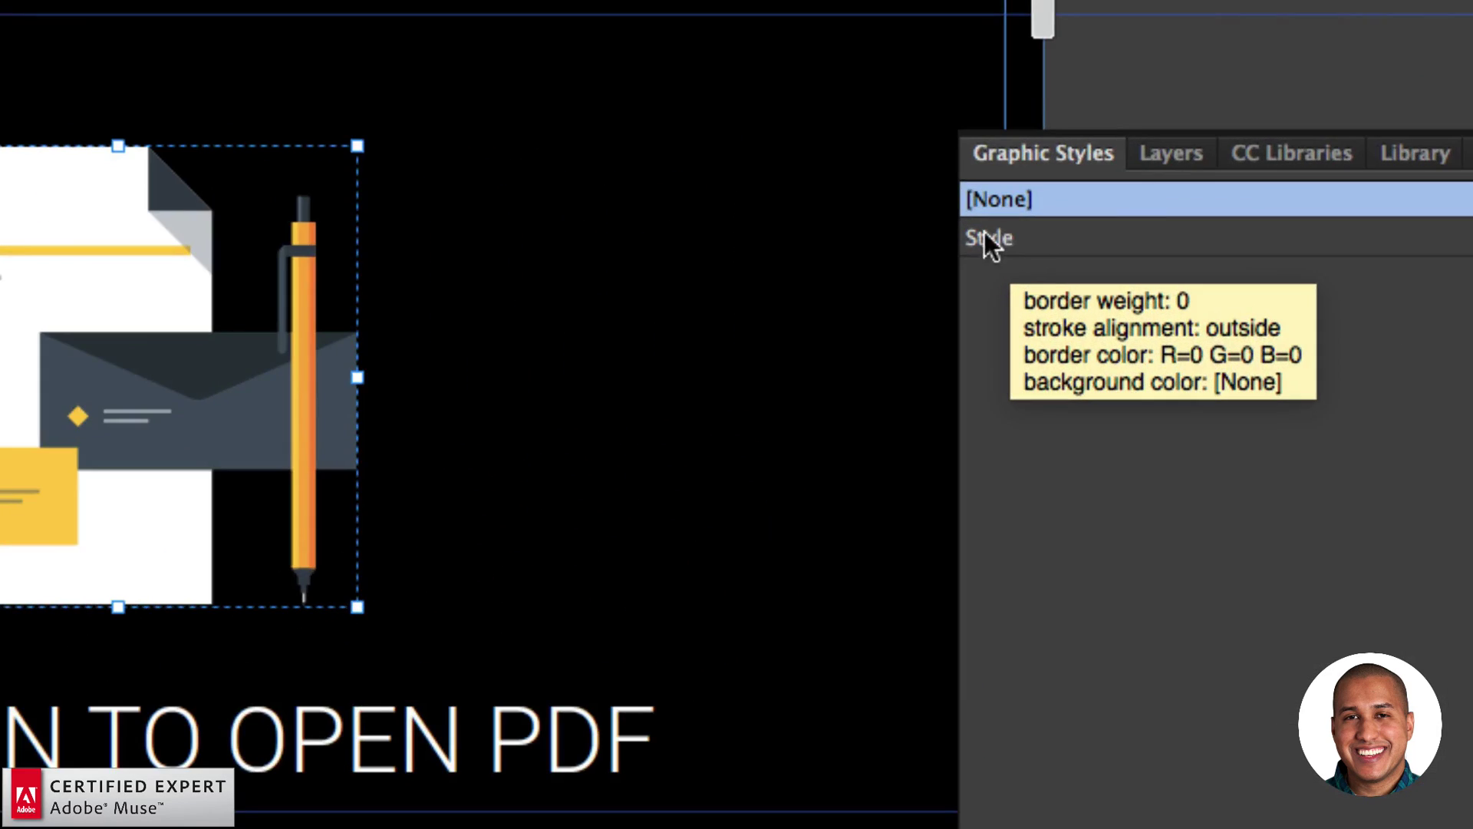
{"action": "left_click", "coordinate": [999, 238]}
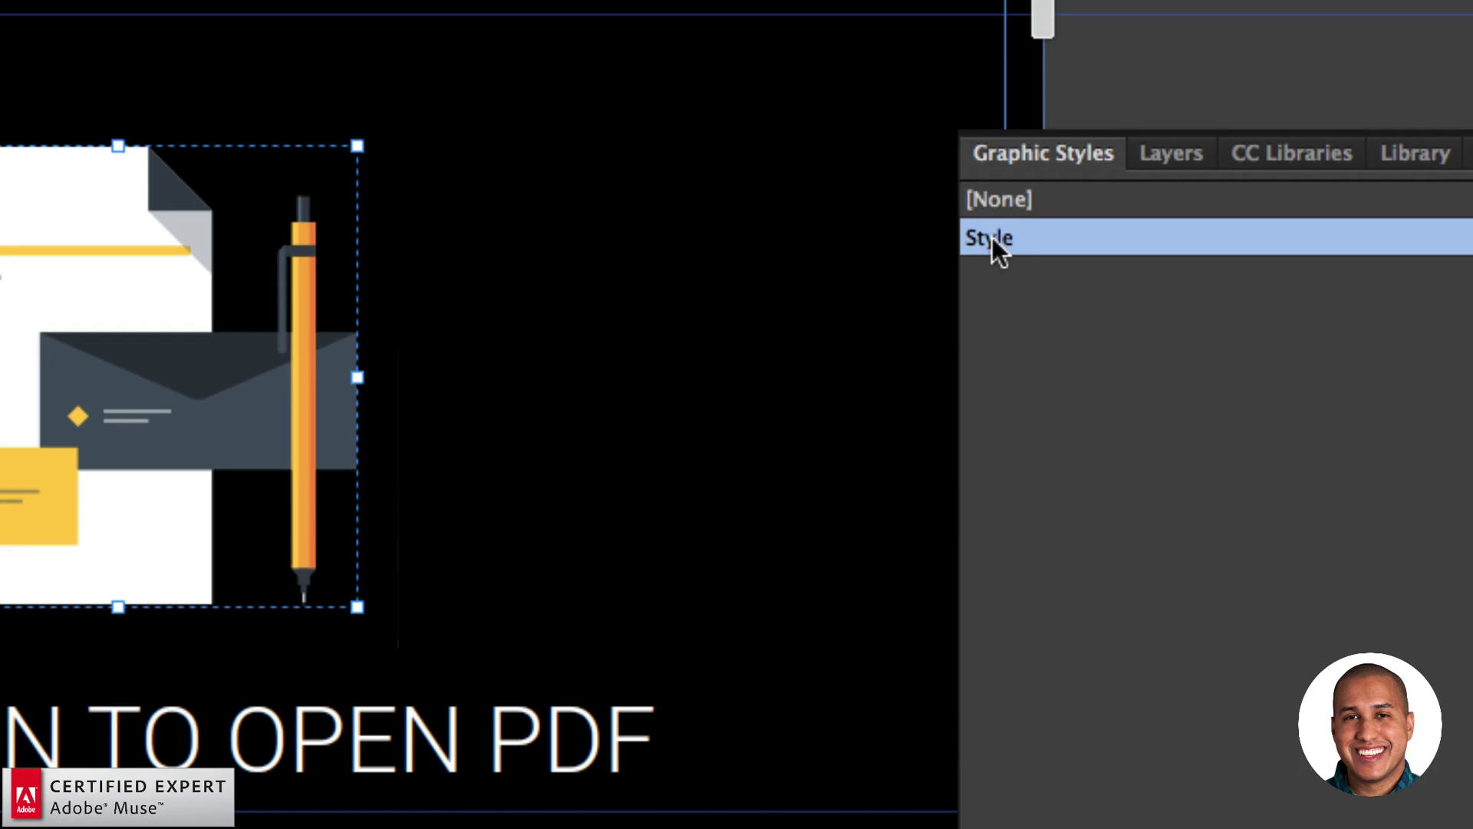
Rename the icon's new graphic style as lbox1.
{"action": "double_click", "coordinate": [1007, 238]}
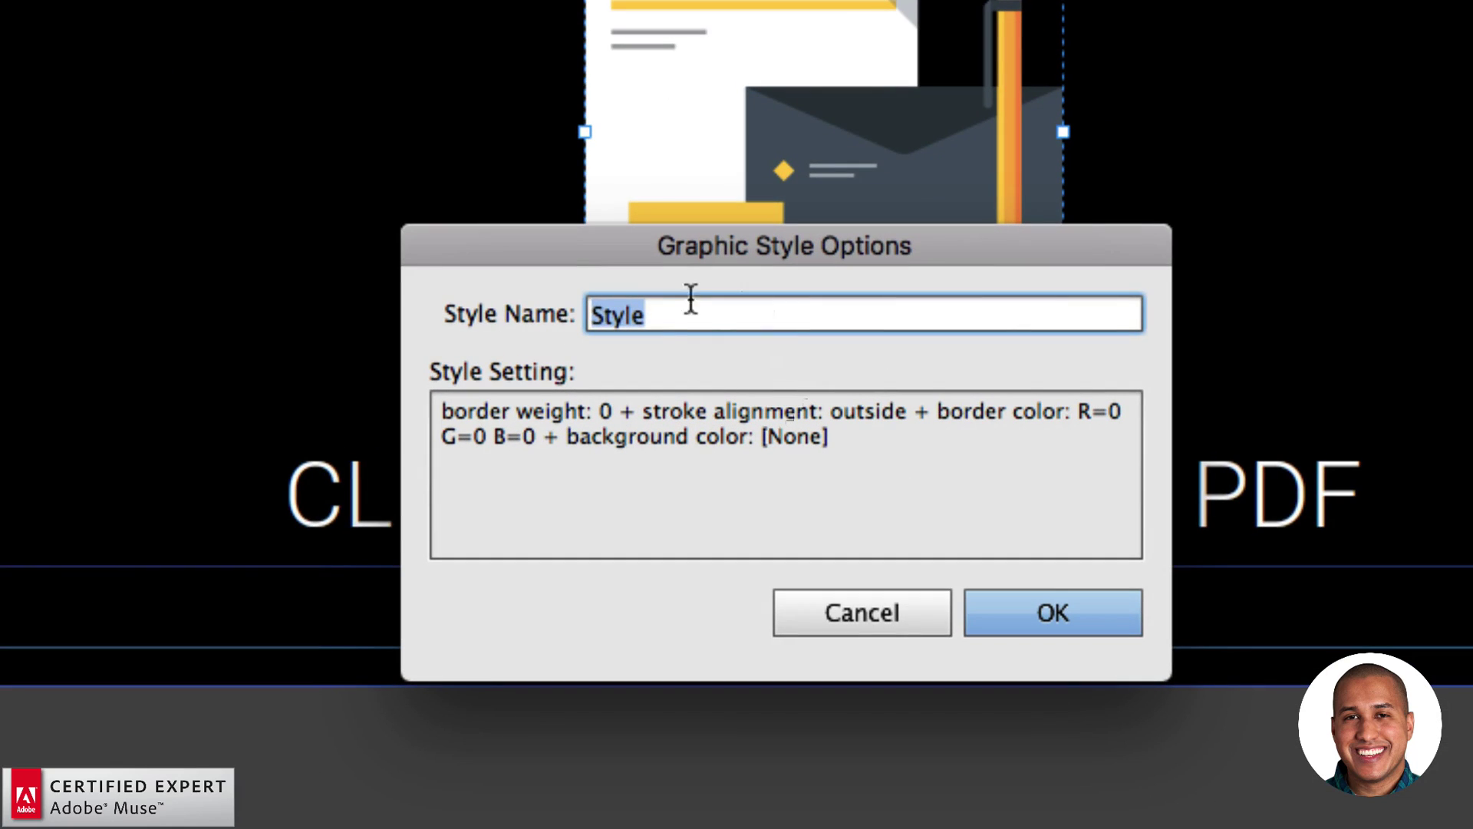
{"action": "left_click", "coordinate": [687, 362]}
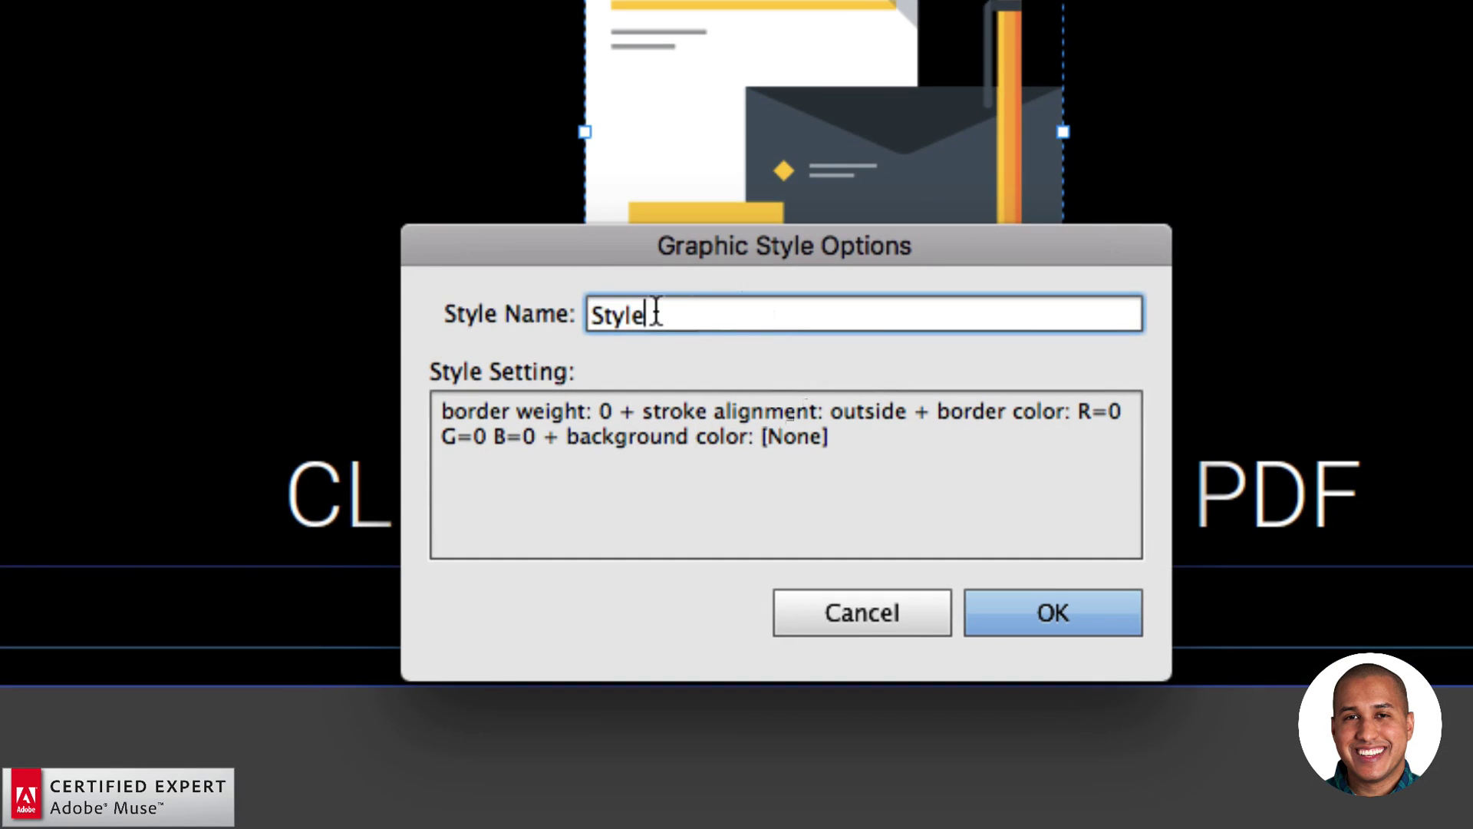
{"action": "double_click", "coordinate": [656, 314]}
{"action": "type", "text": "lbox"}
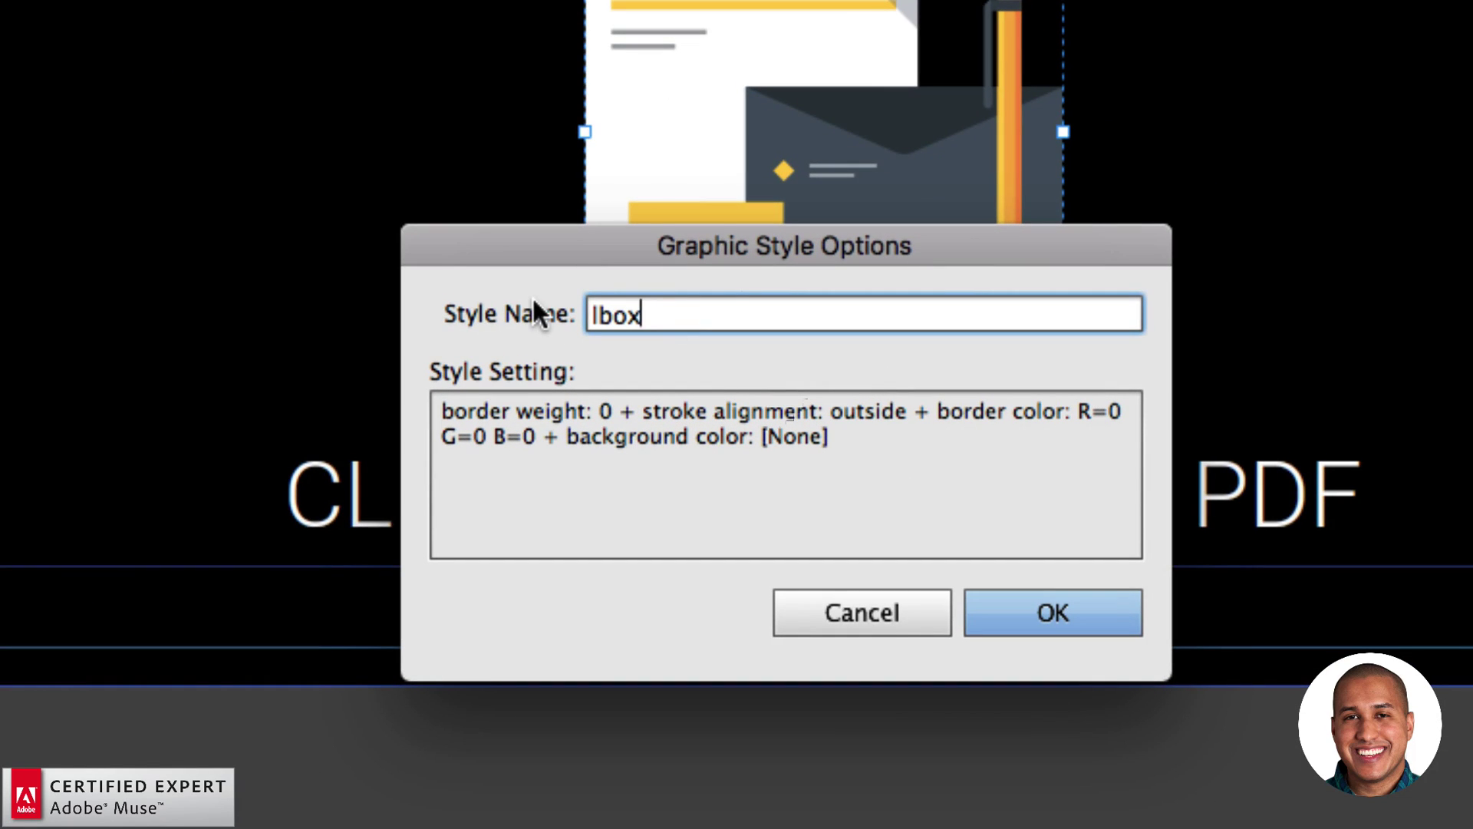
{"action": "type", "text": "1"}
{"action": "key", "text": "Return"}
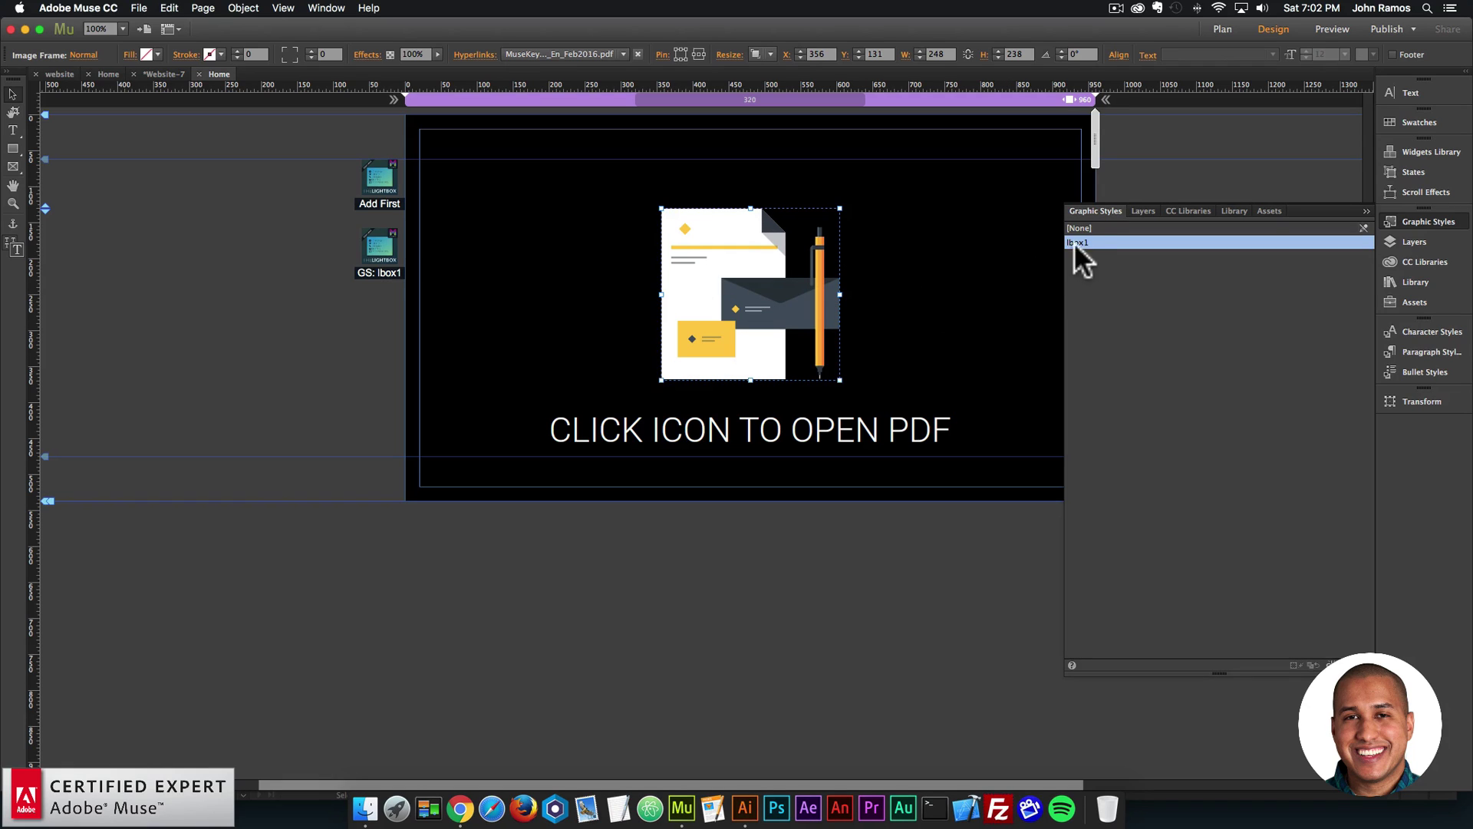
Compare the lightbox widget's style name with the icon's graphic style and check the icon's hyperlink target.
{"action": "left_click", "coordinate": [379, 250]}
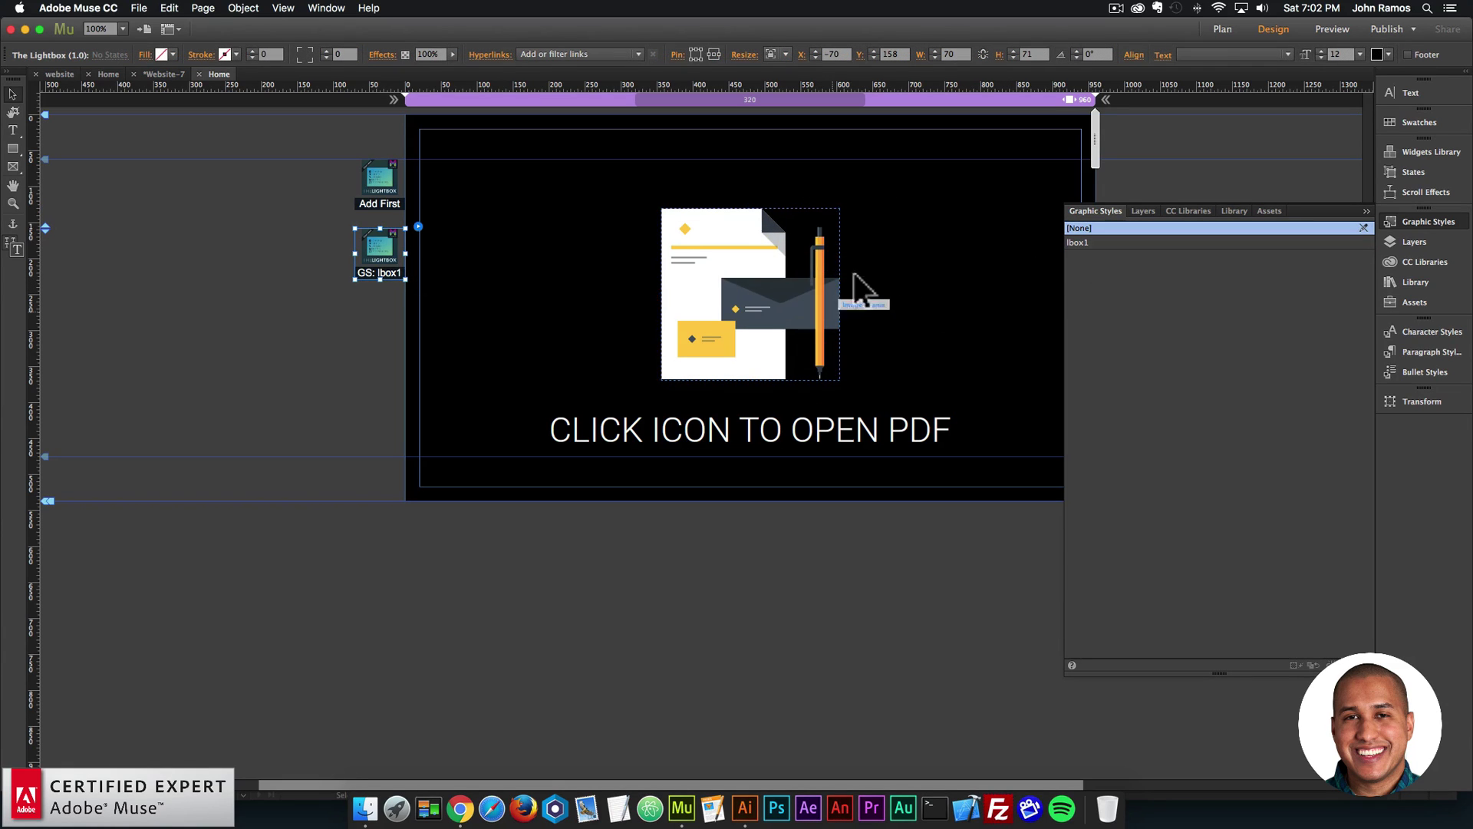
{"action": "left_click", "coordinate": [748, 287]}
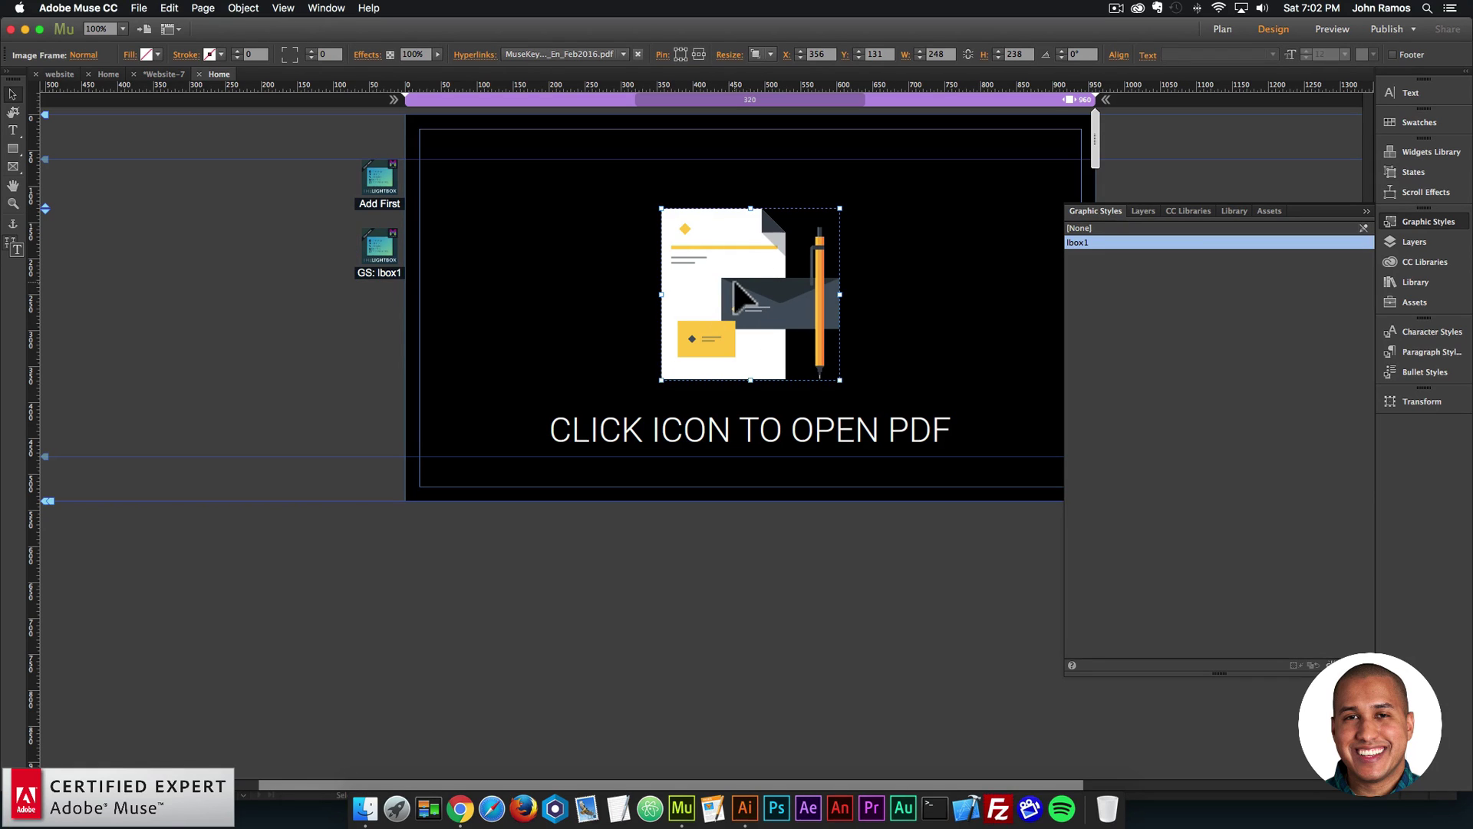
{"action": "left_click", "coordinate": [563, 53]}
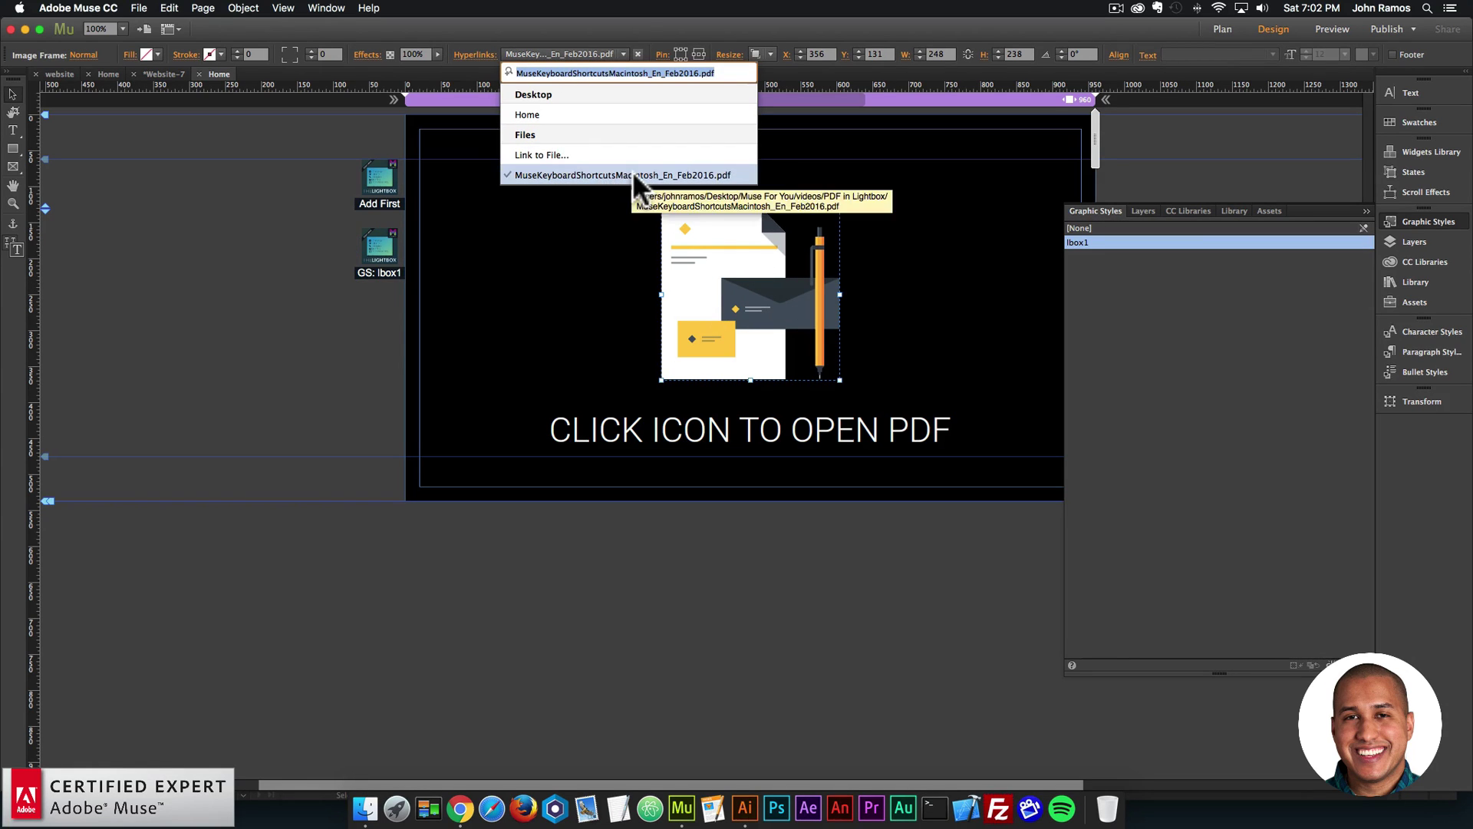
{"action": "left_click", "coordinate": [619, 255]}
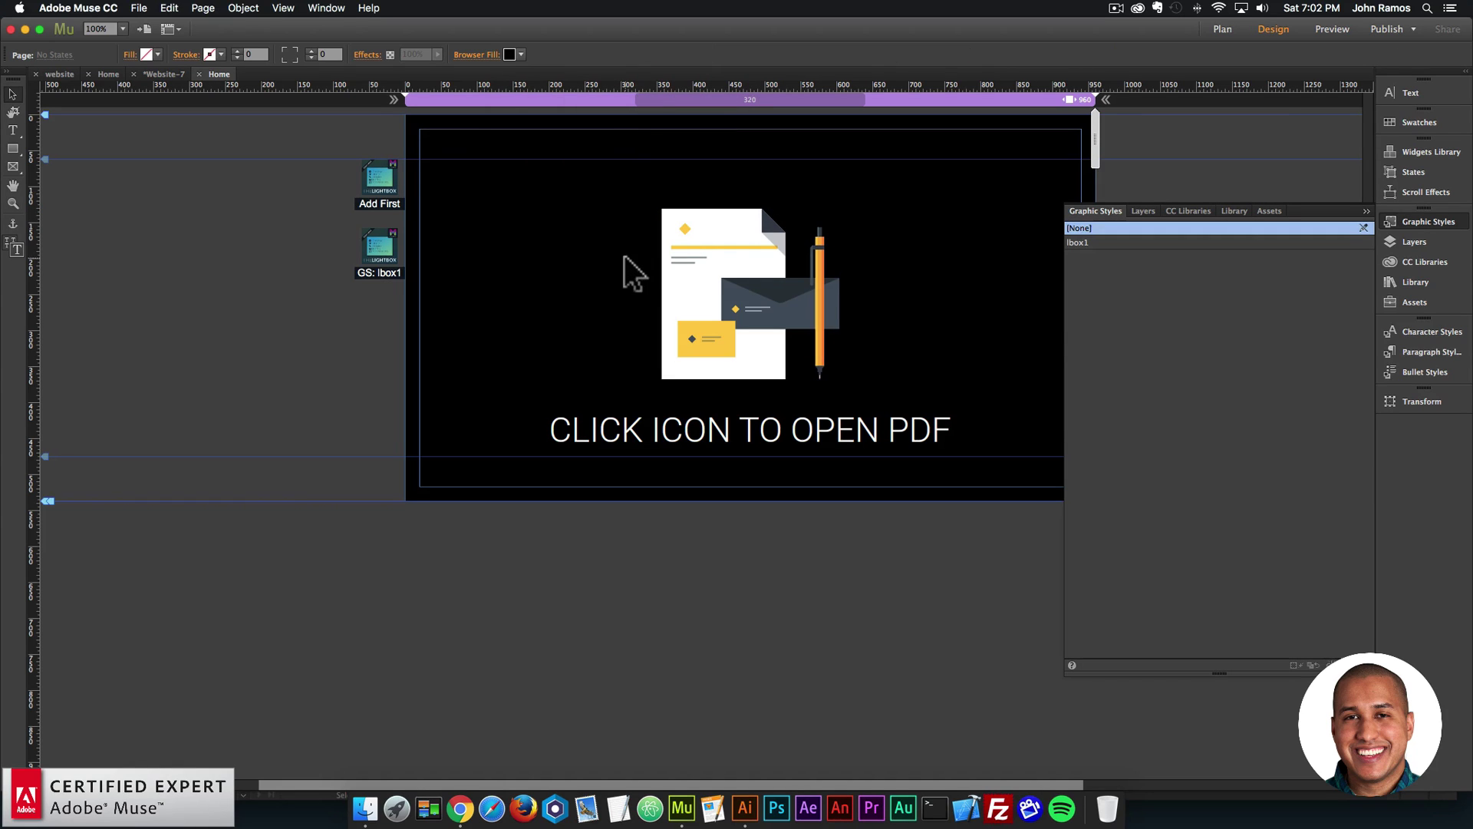
Preview the page in the browser, open the PDF in the lightbox through the icon and look through its pages.
{"action": "left_click", "coordinate": [139, 8]}
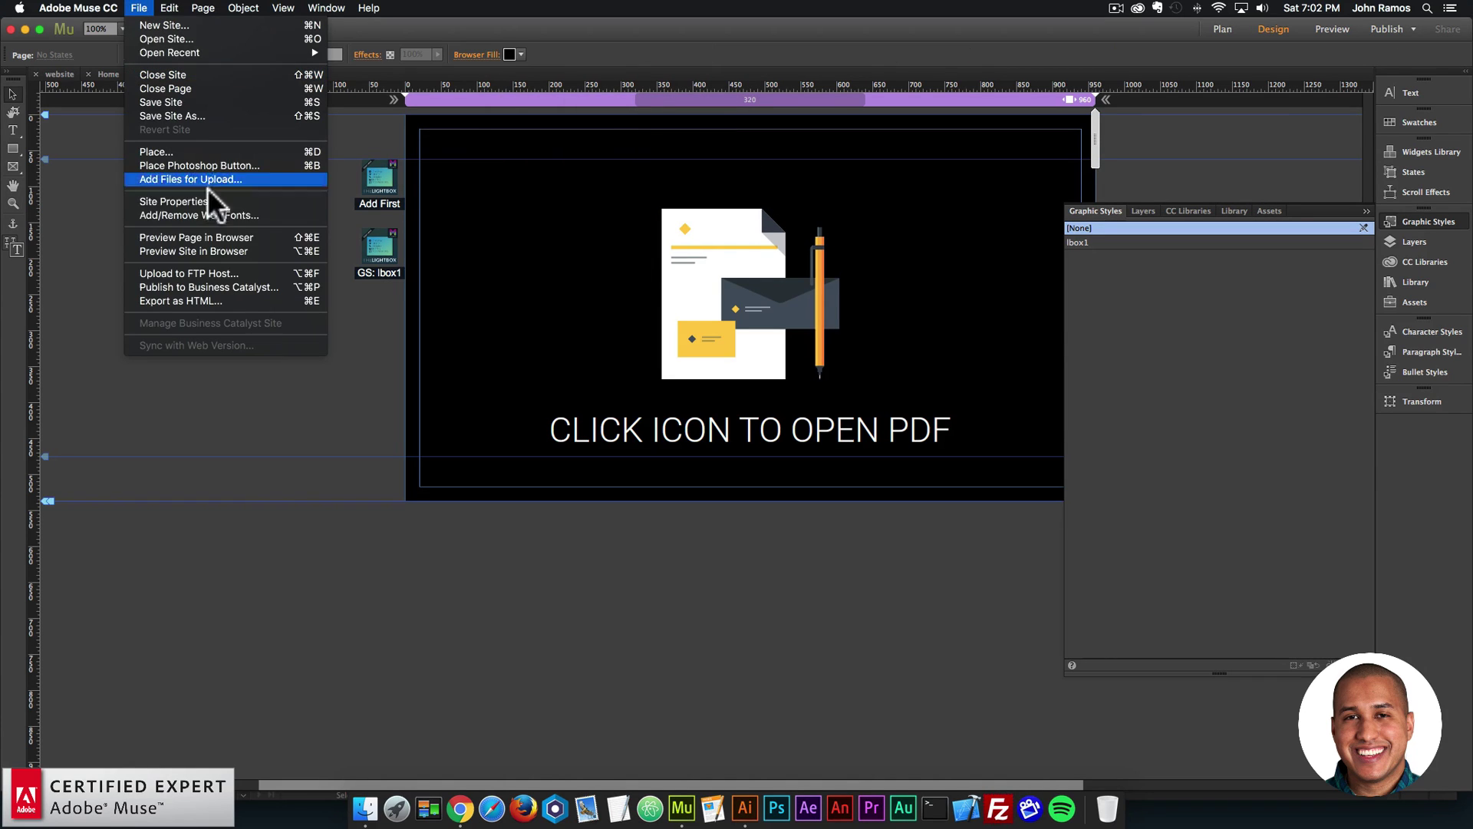
{"action": "left_click", "coordinate": [209, 235]}
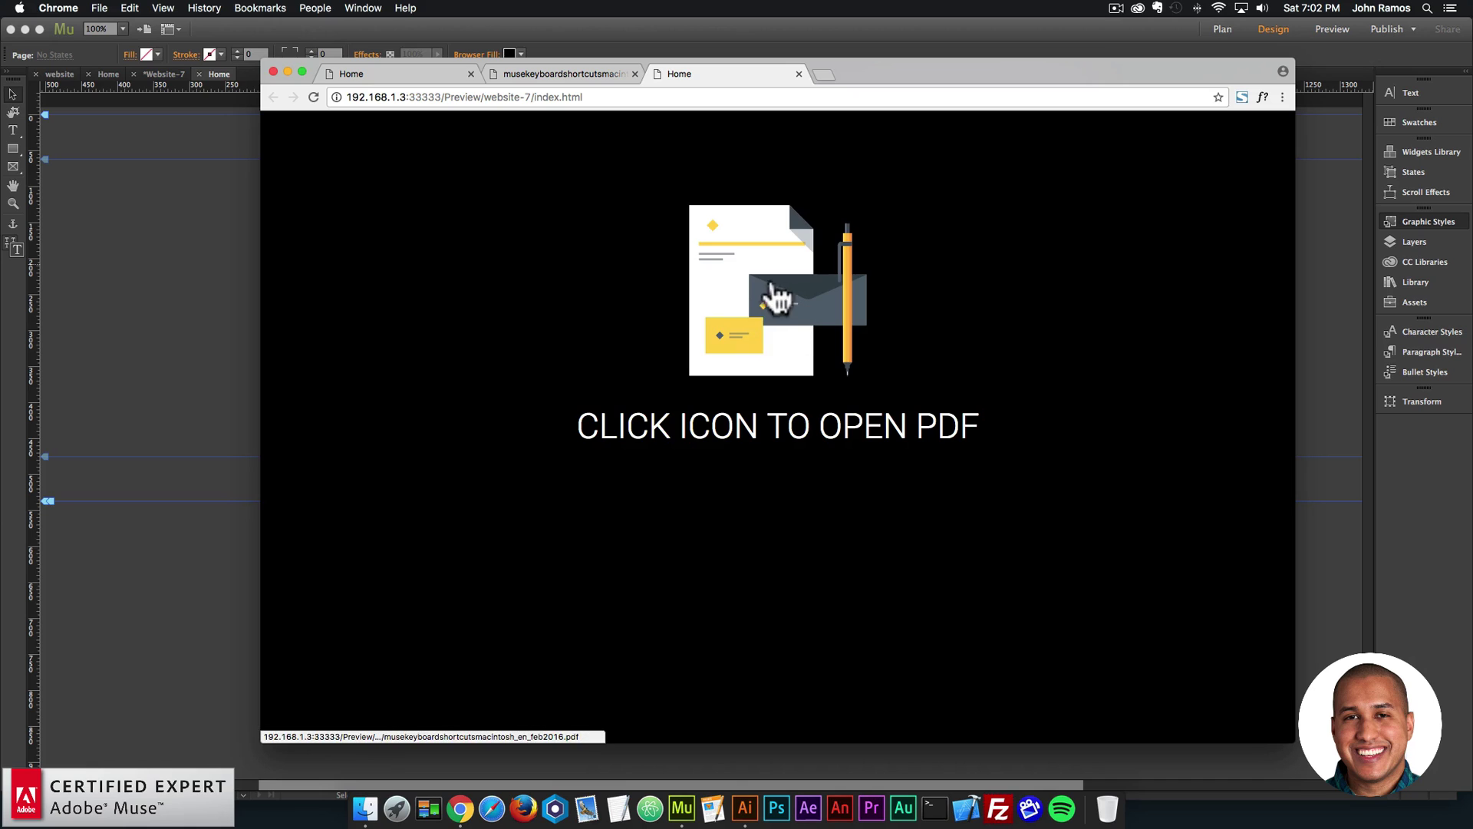
{"action": "left_click", "coordinate": [776, 294]}
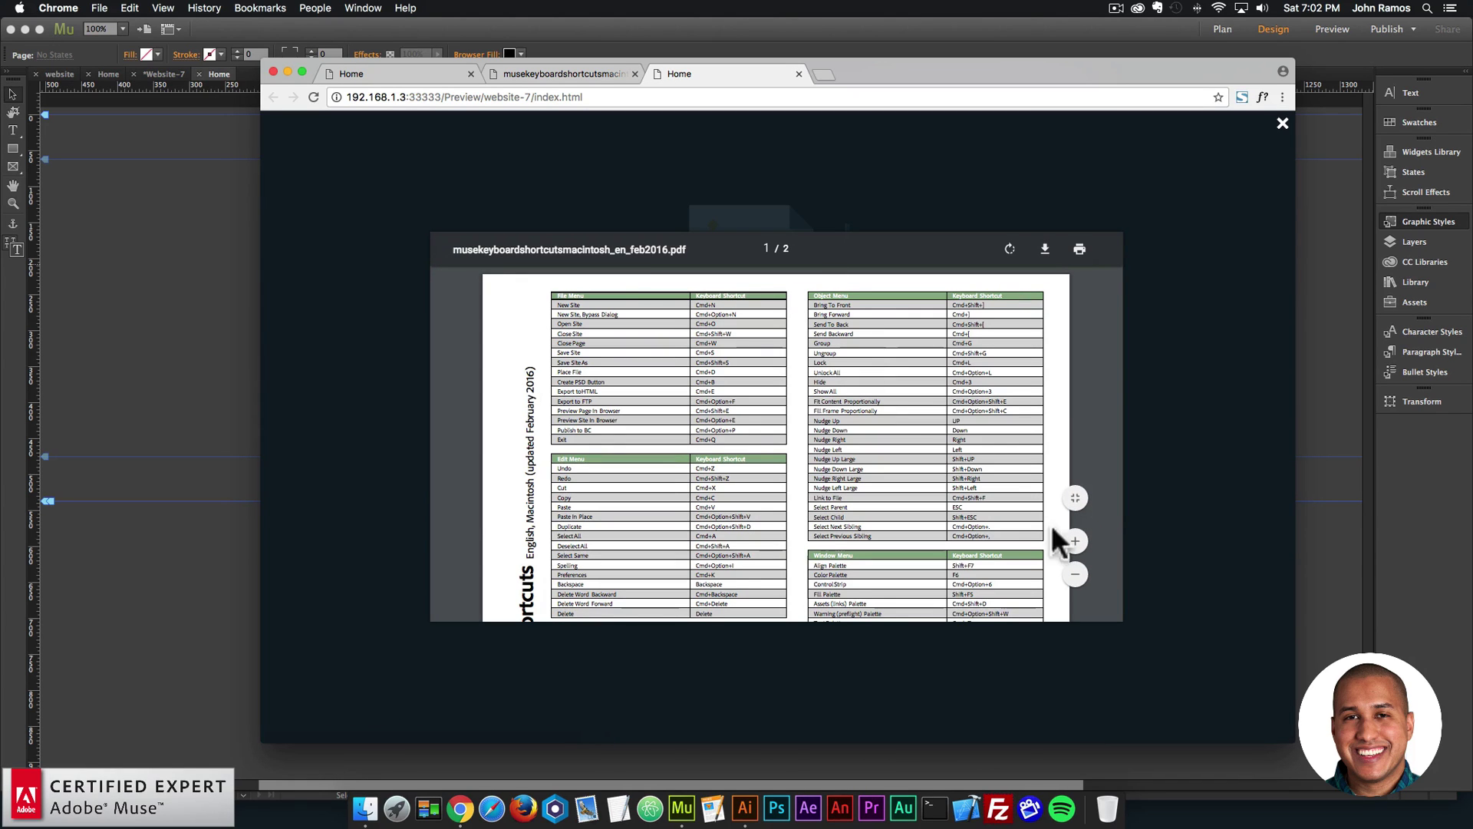
{"action": "scroll", "coordinate": [907, 411], "scroll_direction": "down", "scroll_amount": 5}
{"action": "scroll", "coordinate": [906, 397], "scroll_direction": "down", "scroll_amount": 3}
{"action": "scroll", "coordinate": [905, 397], "scroll_direction": "up", "scroll_amount": 10}
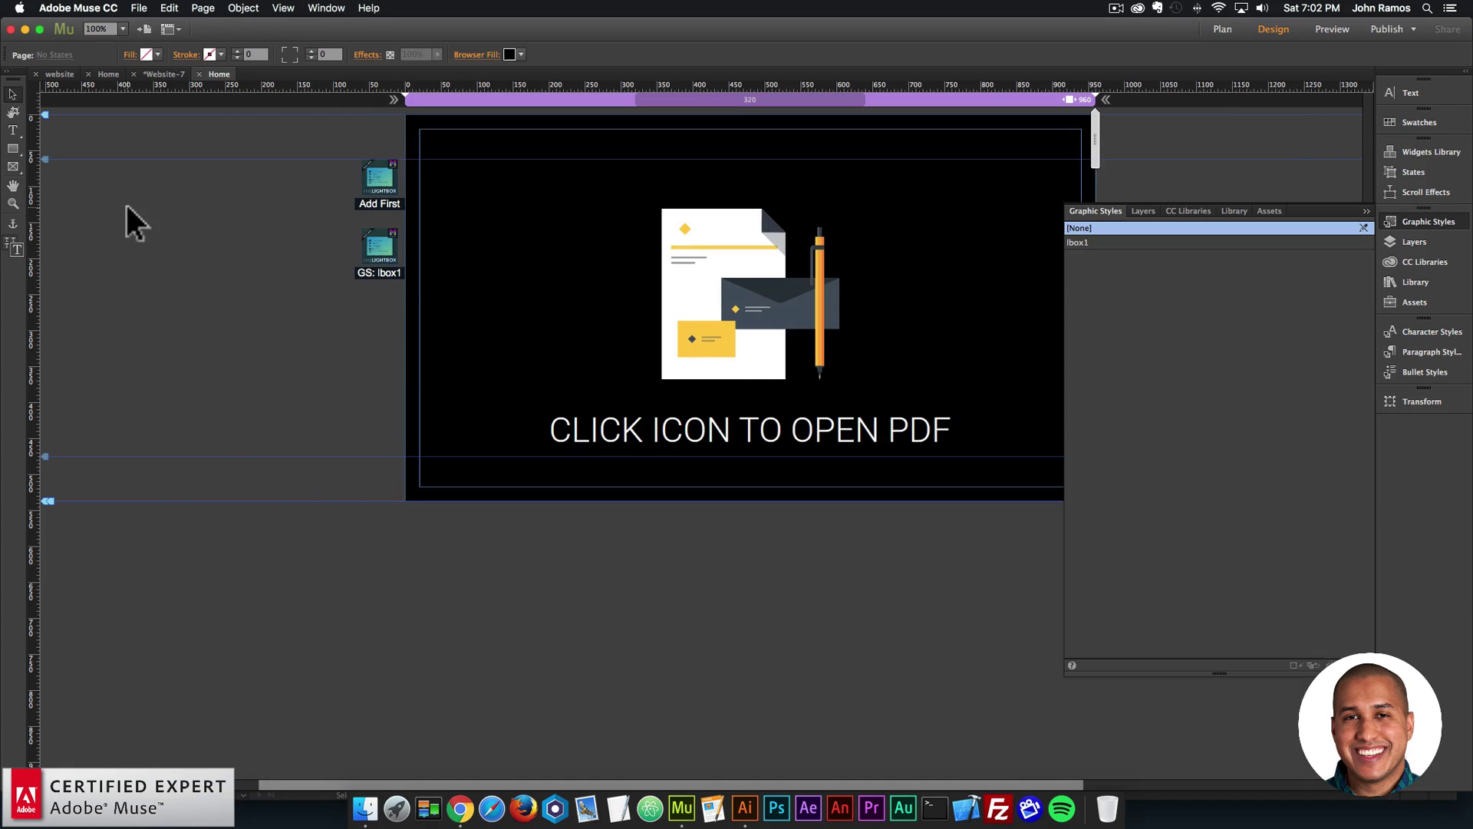
{"action": "left_click", "coordinate": [719, 230]}
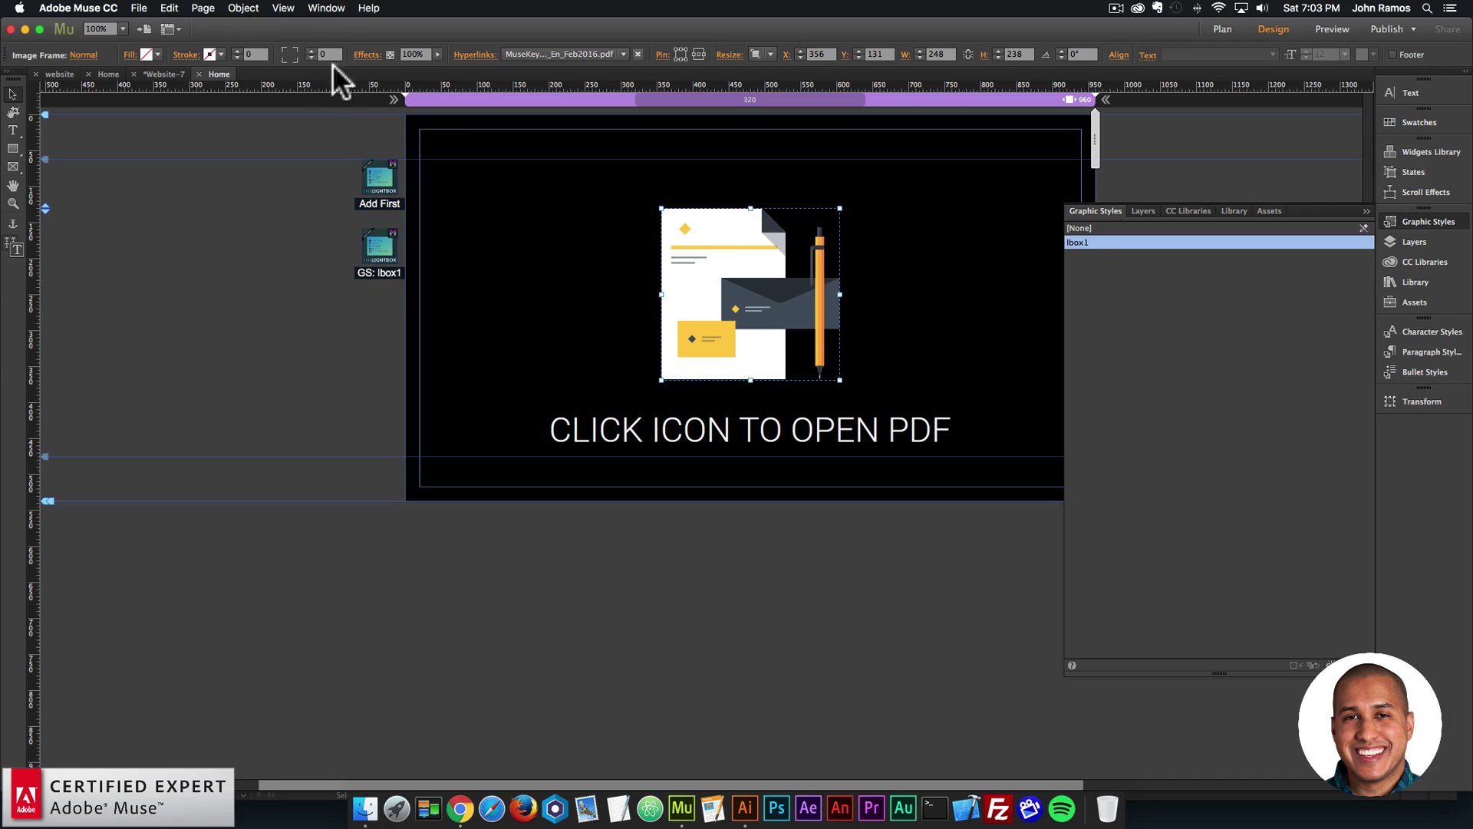
{"action": "left_click", "coordinate": [138, 8]}
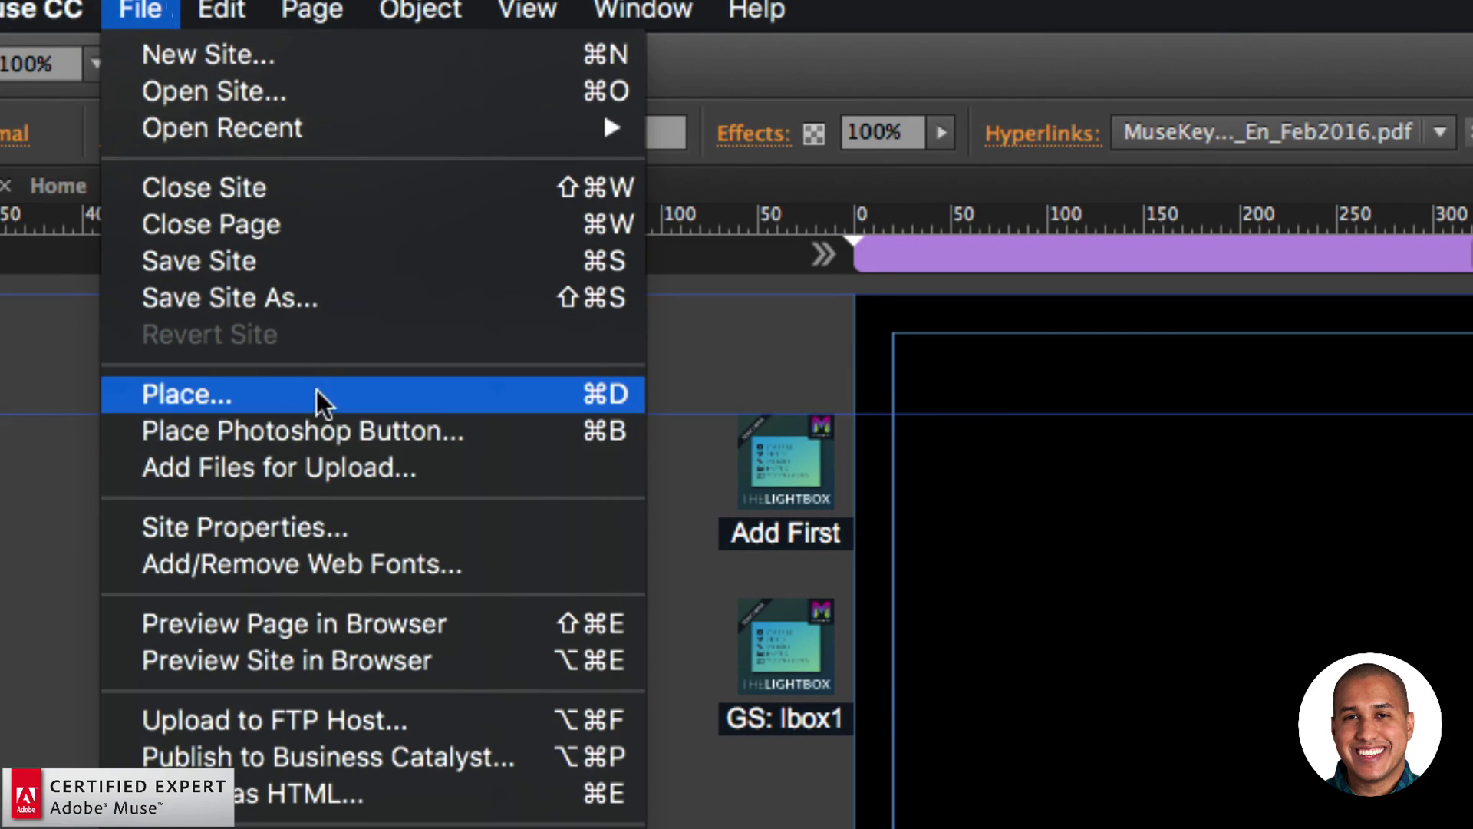
{"action": "left_click", "coordinate": [270, 464]}
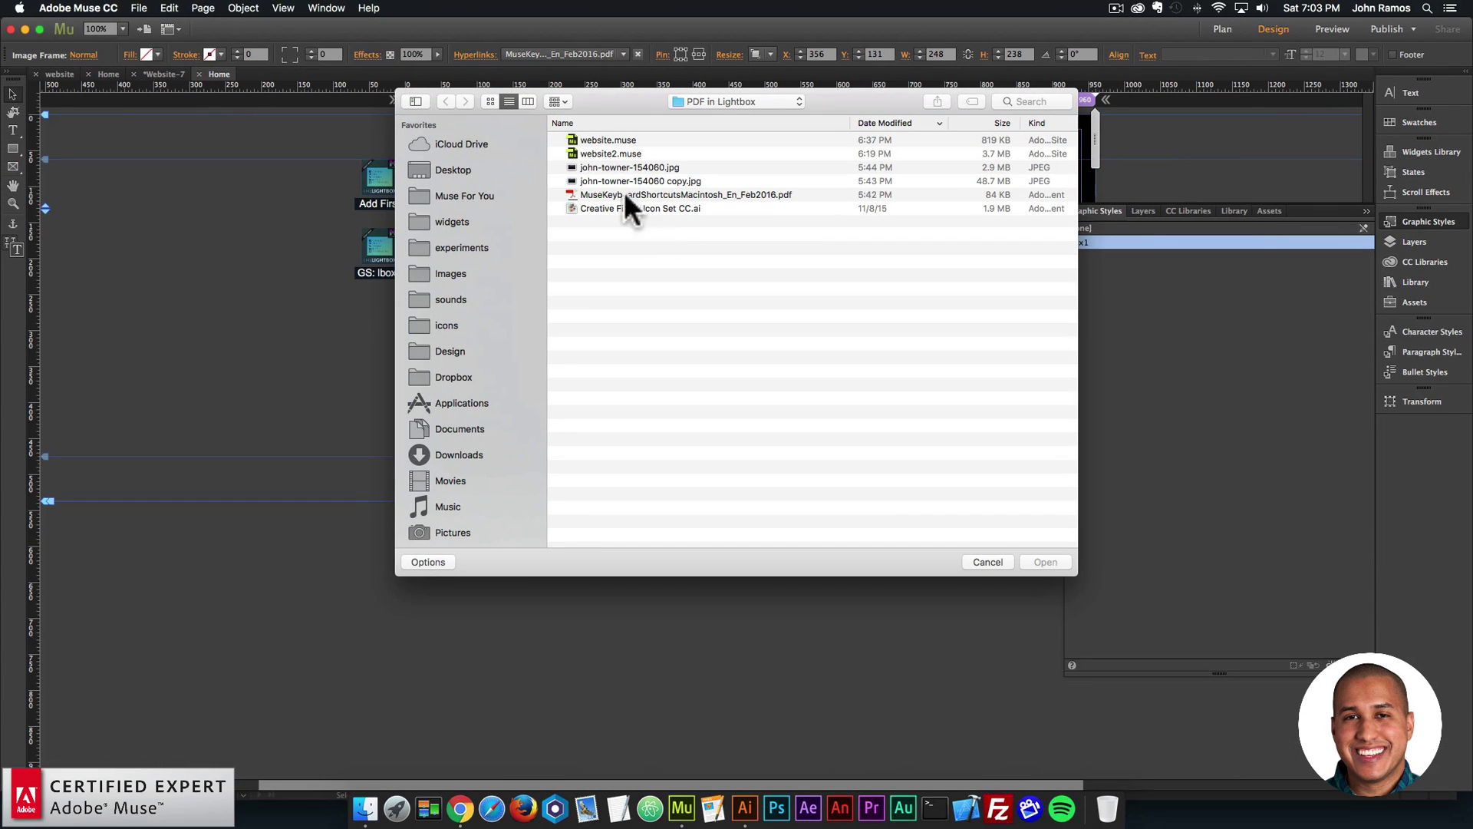
{"action": "left_click", "coordinate": [686, 195]}
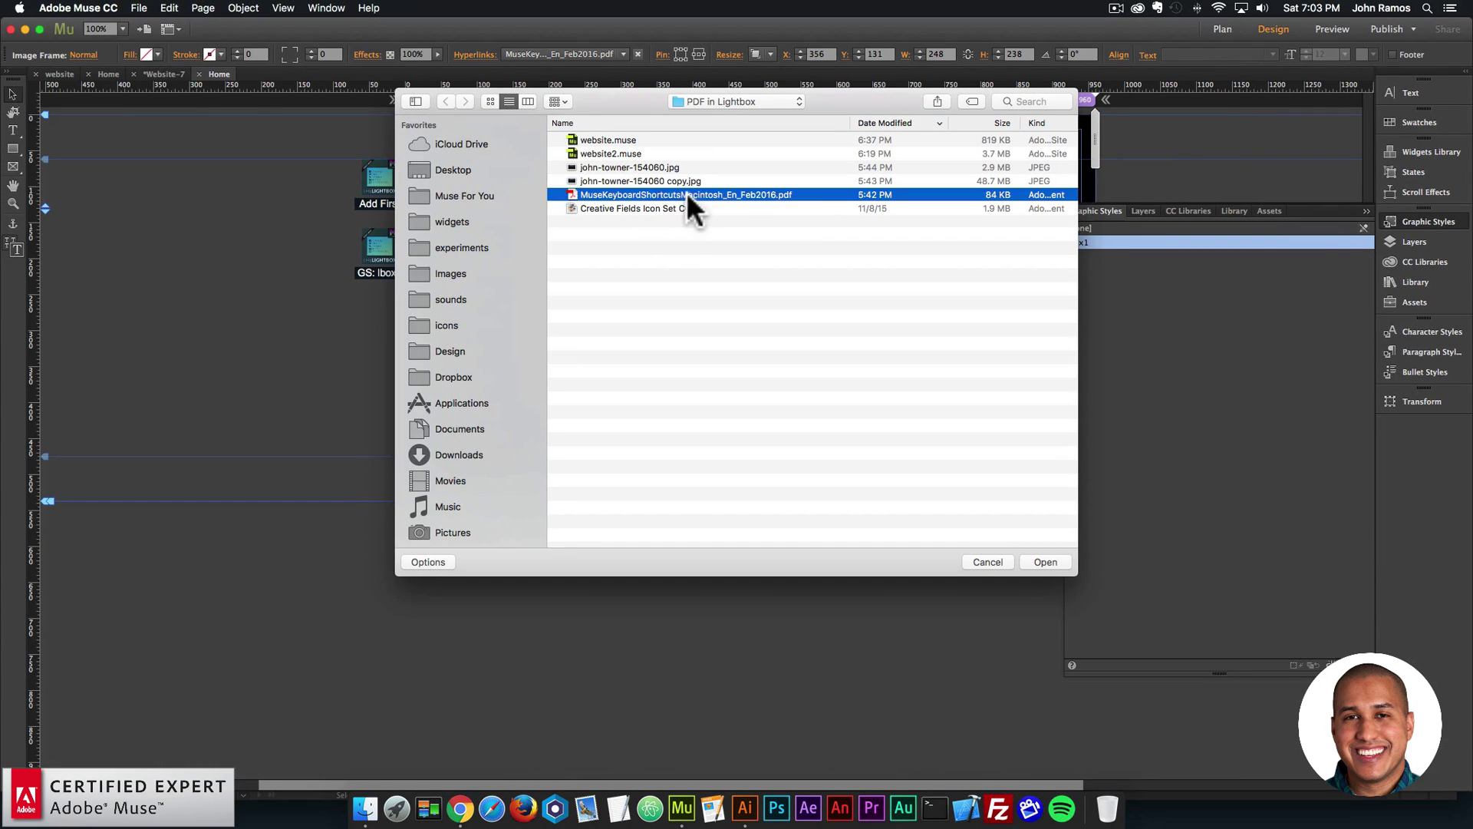
{"action": "left_click", "coordinate": [987, 561]}
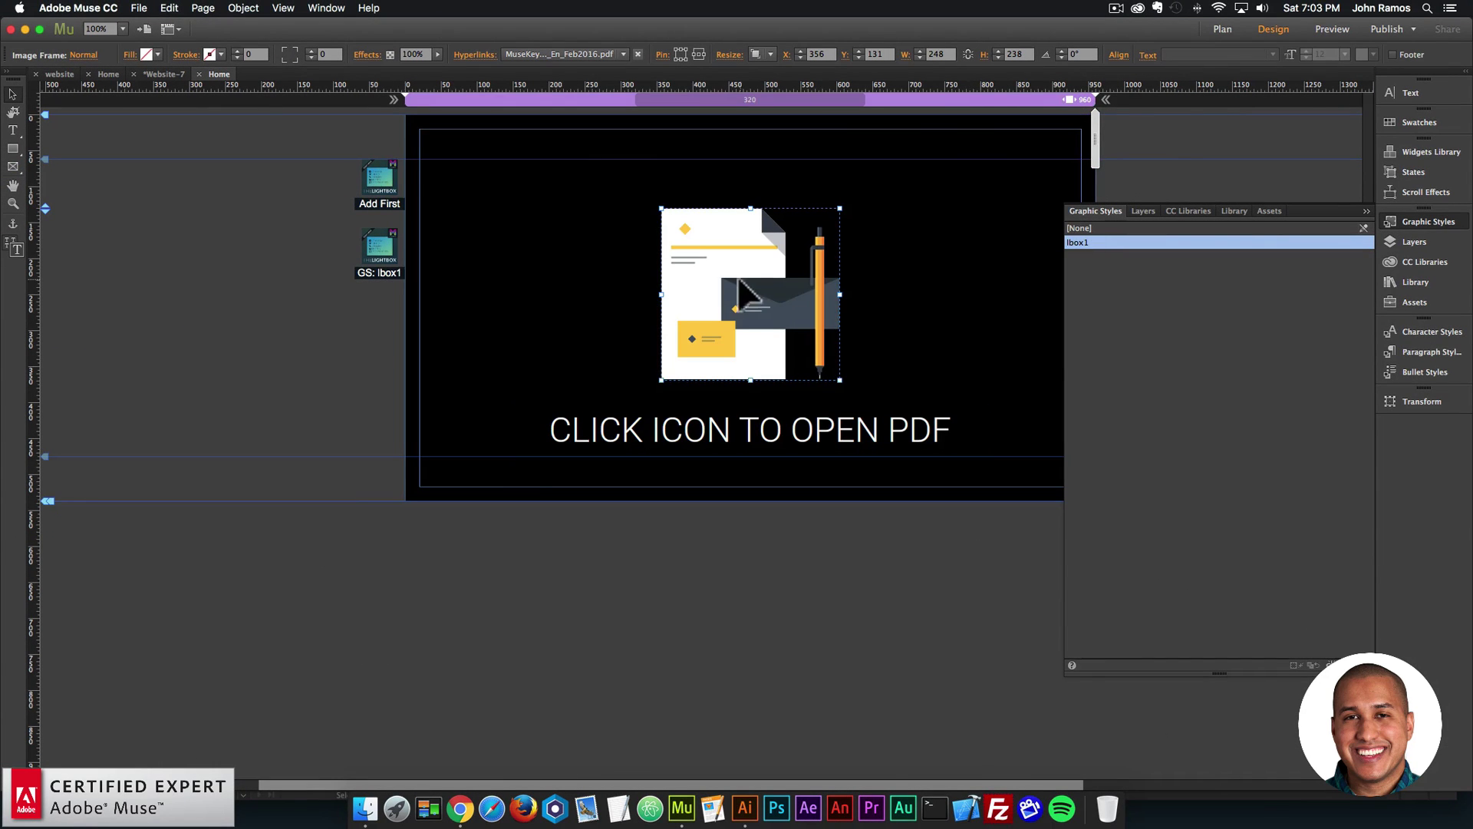
Review the icon's hyperlink, the two lightbox widgets, the widget's graphic style name option and the icon's applied style.
{"action": "left_click", "coordinate": [543, 52]}
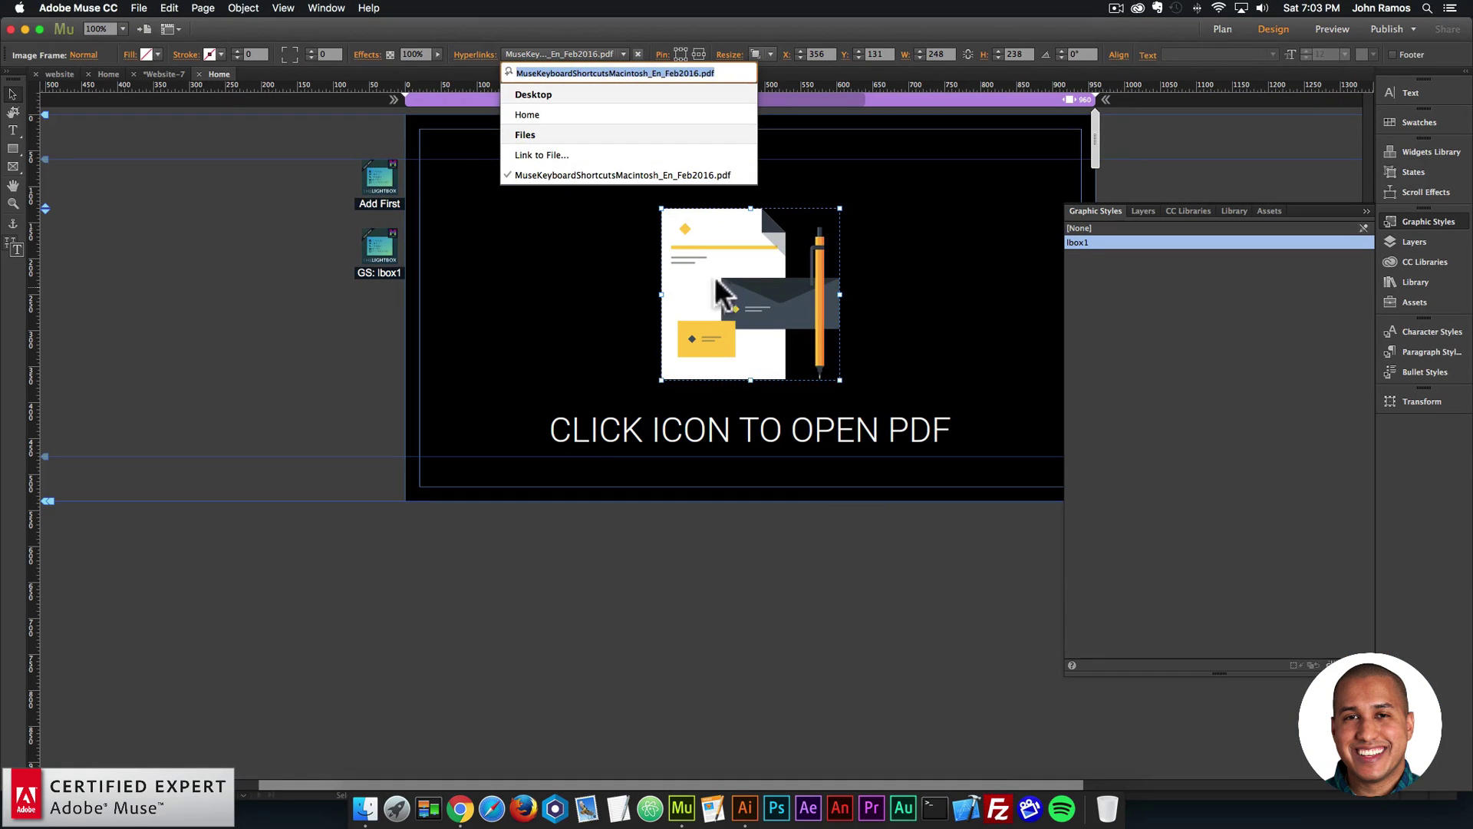
{"action": "left_click", "coordinate": [203, 373]}
{"action": "left_click", "coordinate": [381, 183]}
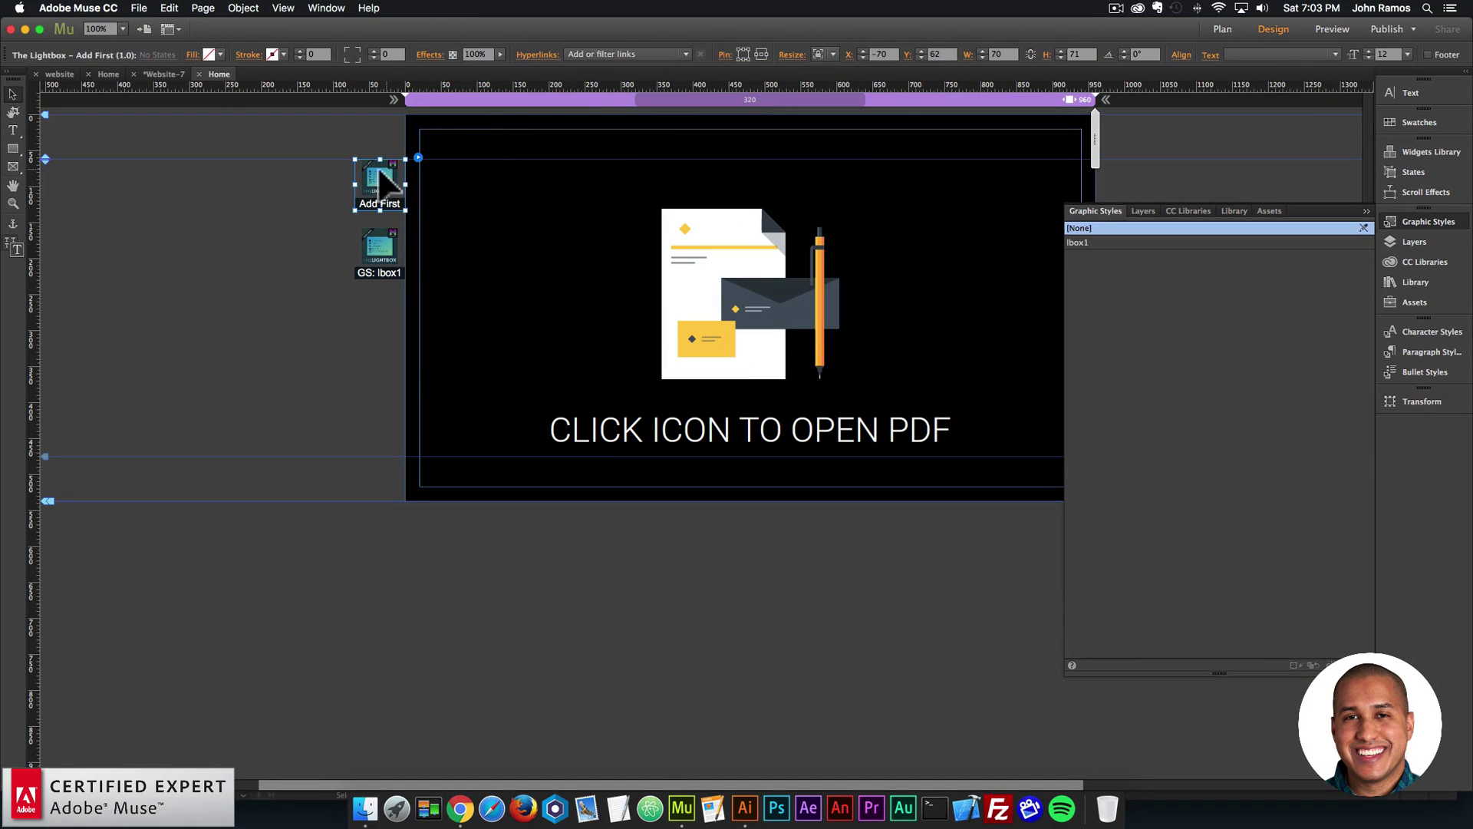
{"action": "left_click", "coordinate": [378, 239]}
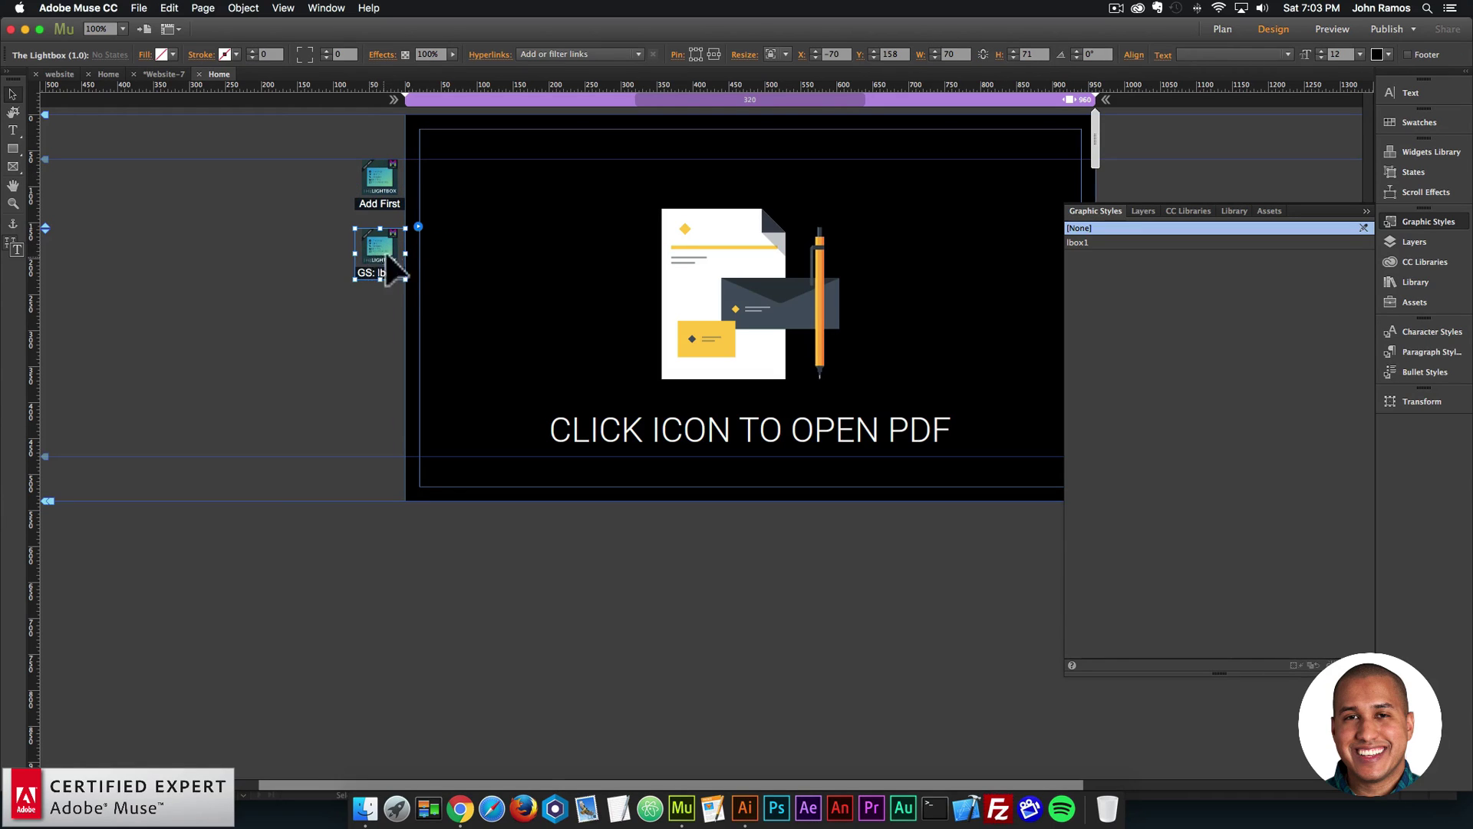
{"action": "left_click", "coordinate": [417, 226]}
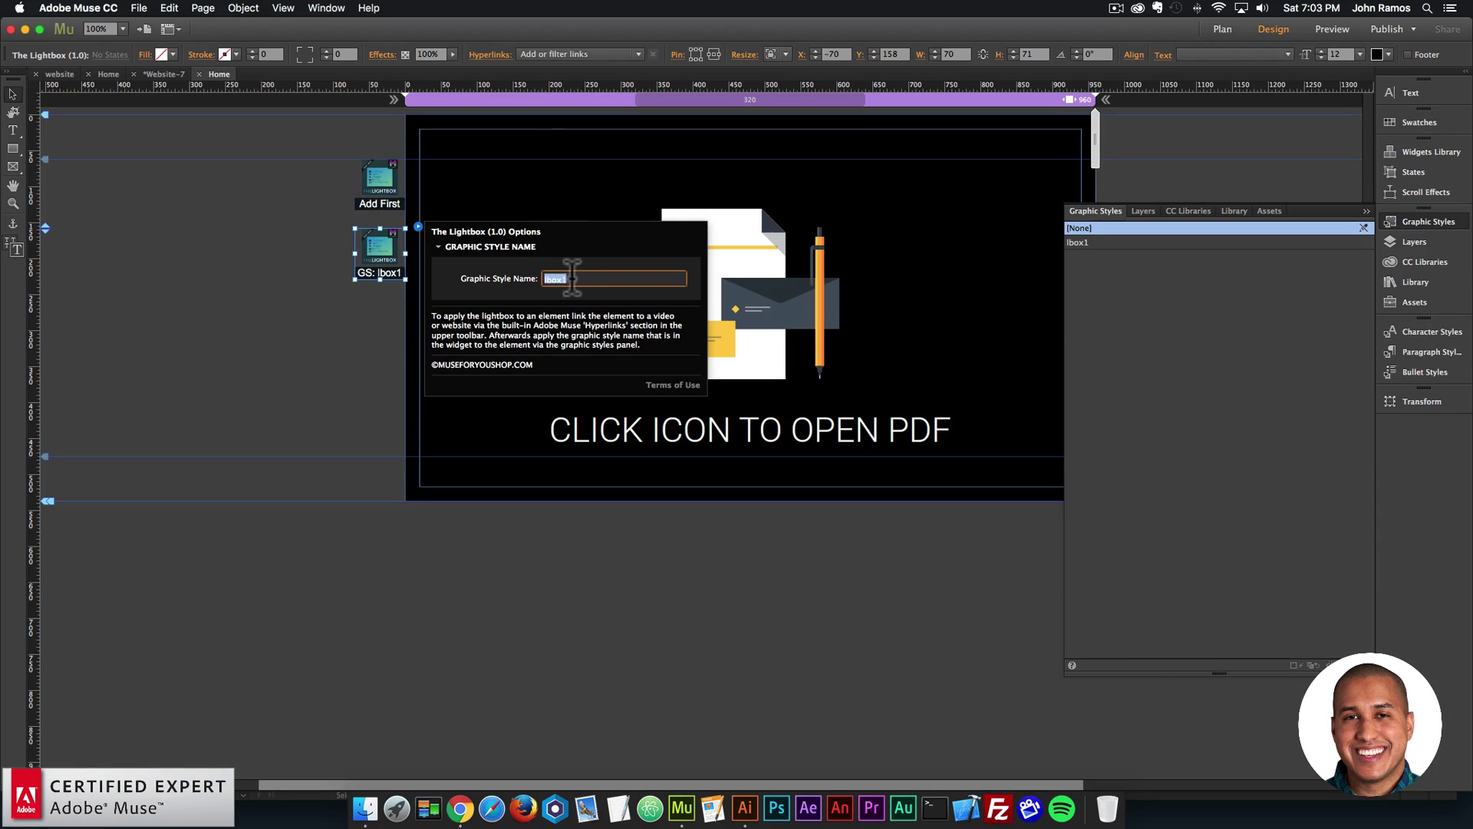
{"action": "left_click", "coordinate": [716, 247]}
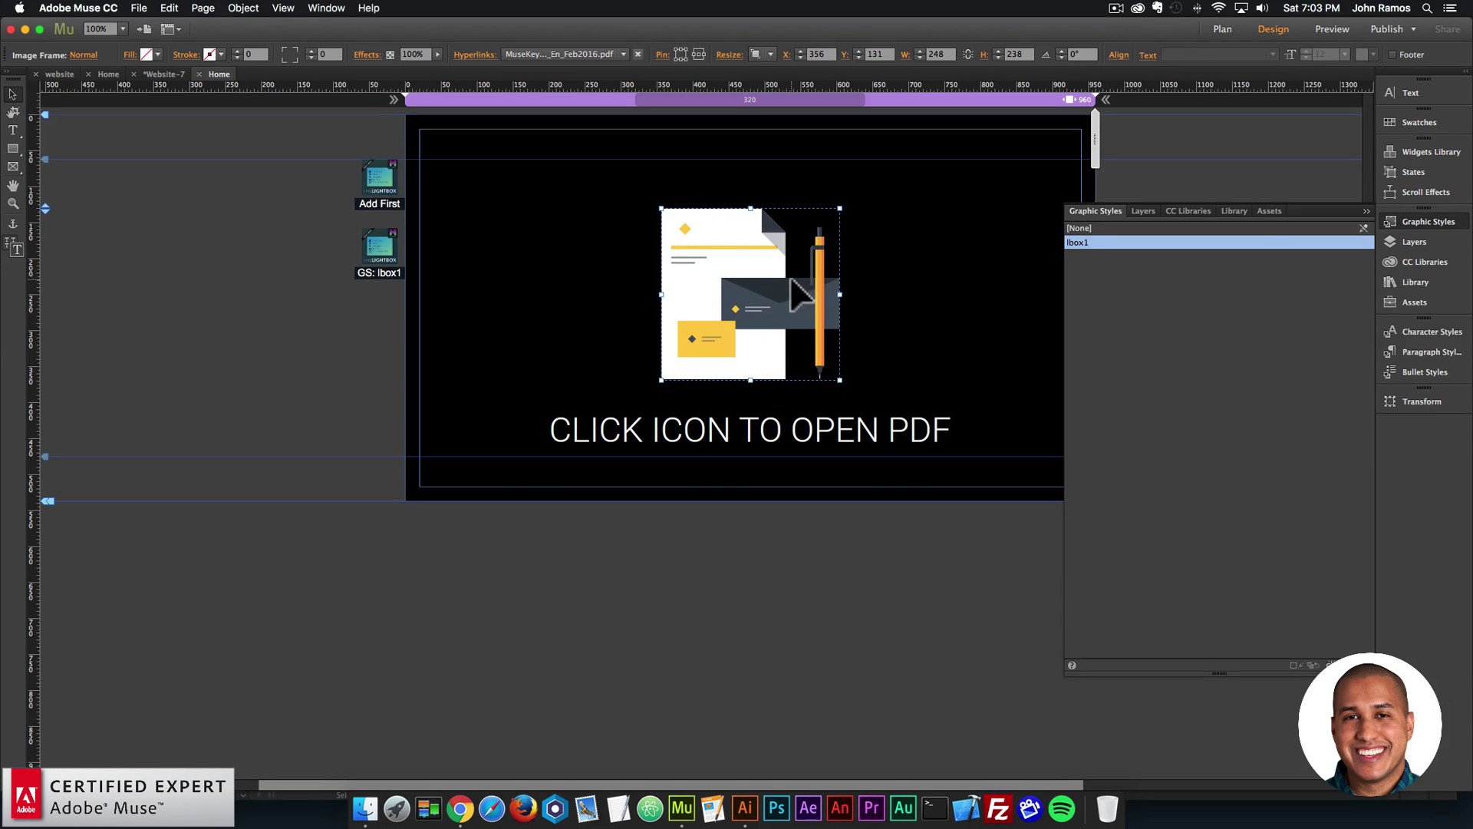
{"action": "left_click", "coordinate": [606, 293]}
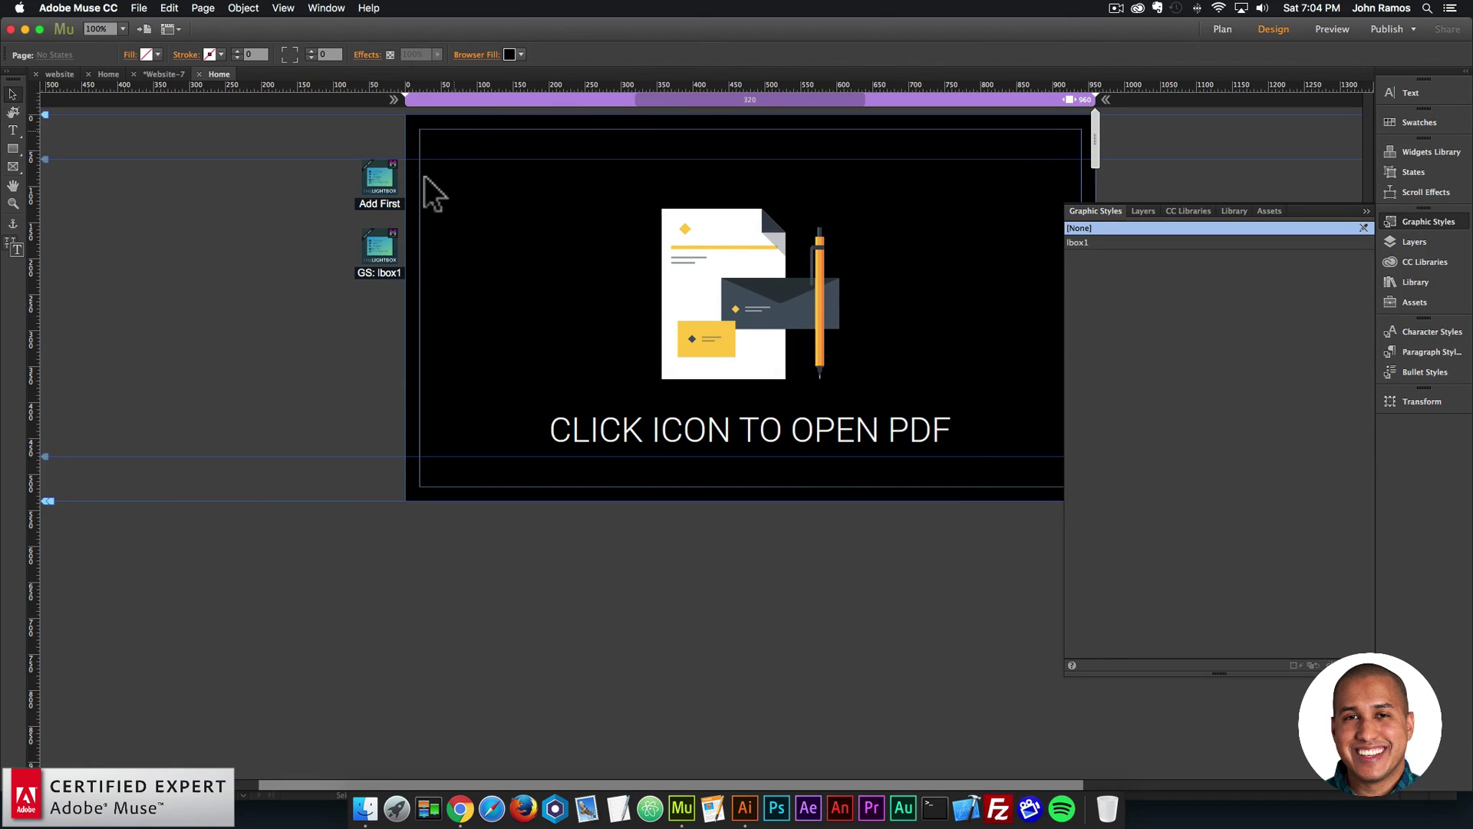
Find the browser border widgets in the library and place Browser Border – All Sides – With Image beside the page, below the lightbox widgets.
{"action": "left_click", "coordinate": [1410, 217]}
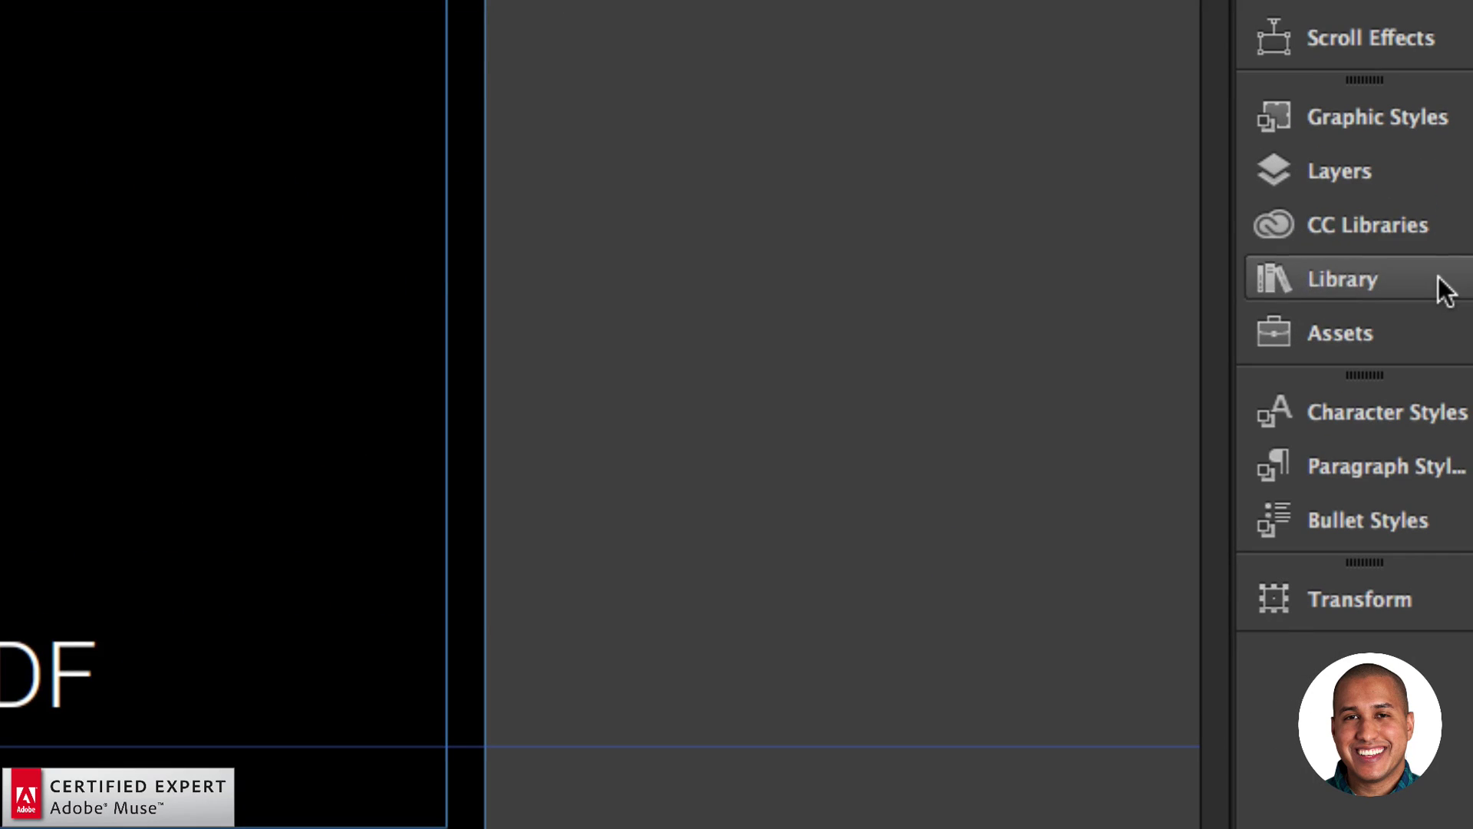
{"action": "left_click", "coordinate": [1449, 284]}
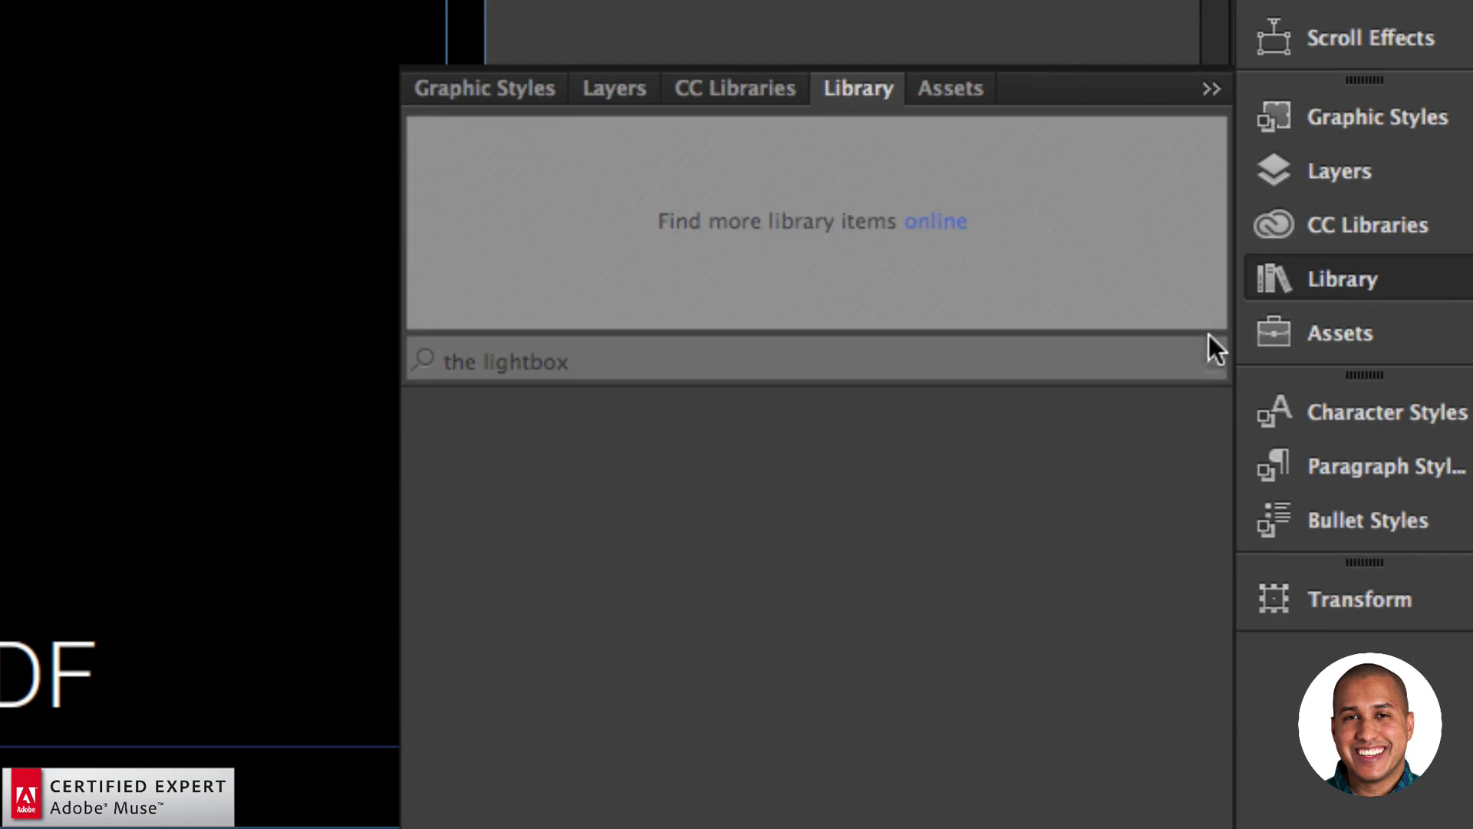
{"action": "triple_click", "coordinate": [457, 361]}
{"action": "type", "text": "br"}
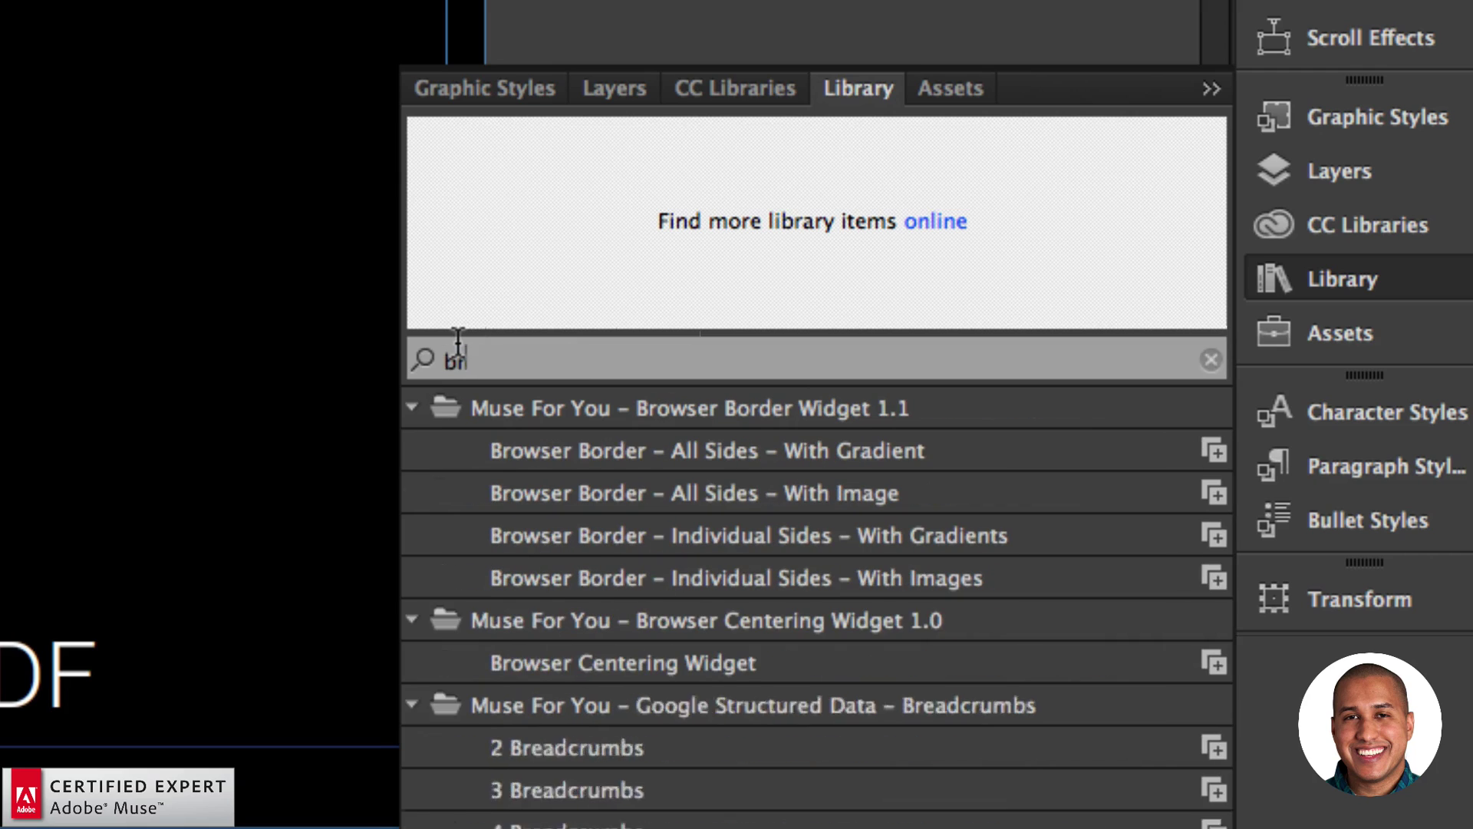
{"action": "type", "text": "owser border"}
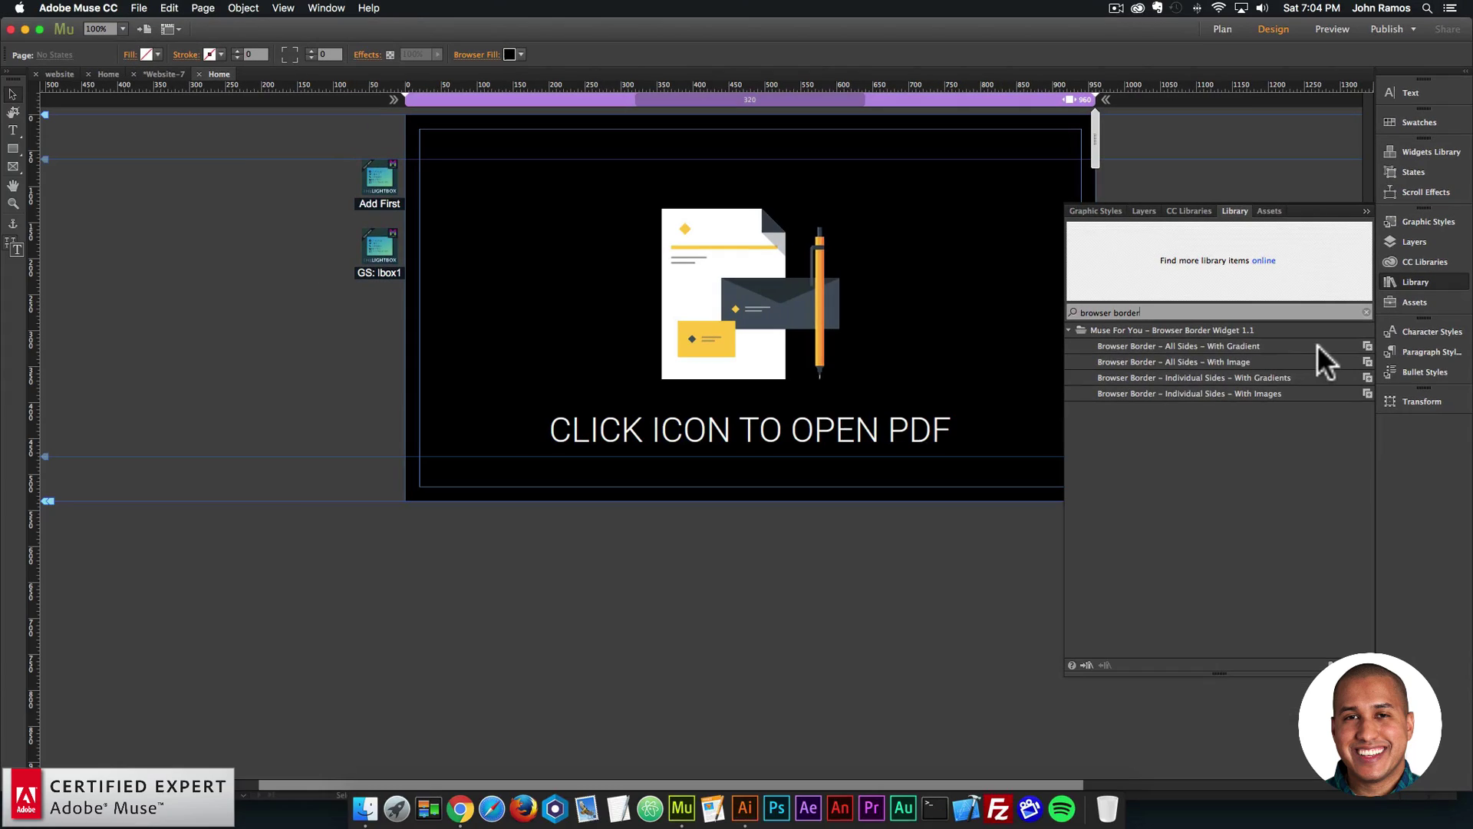
{"action": "left_click", "coordinate": [788, 493]}
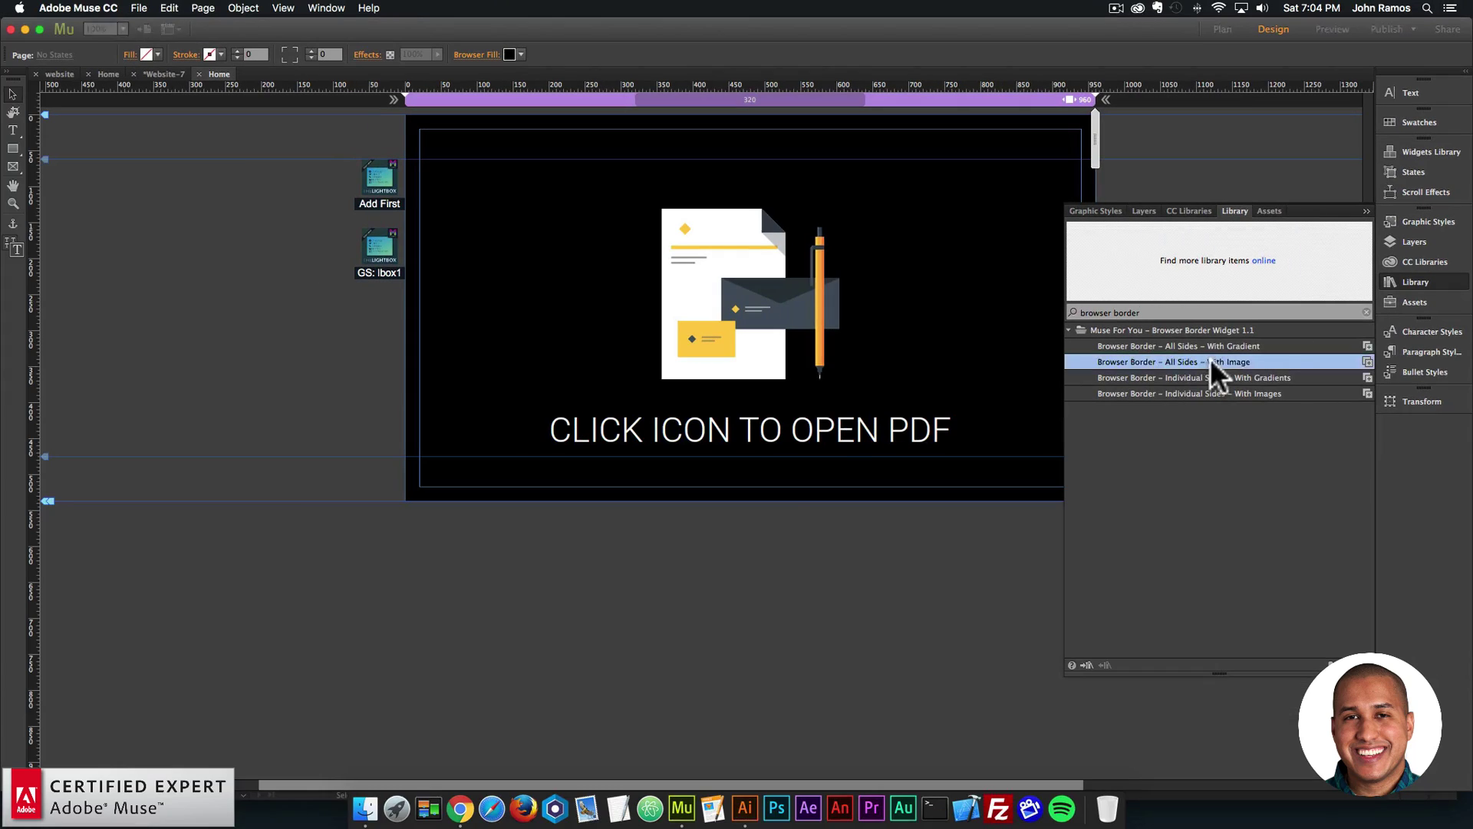
{"action": "left_click_drag", "start_coordinate": [1168, 357], "coordinate": [385, 312]}
Set the Browser Border widget's border width to 30 pixels.
{"action": "left_click", "coordinate": [418, 294]}
{"action": "left_click", "coordinate": [606, 380]}
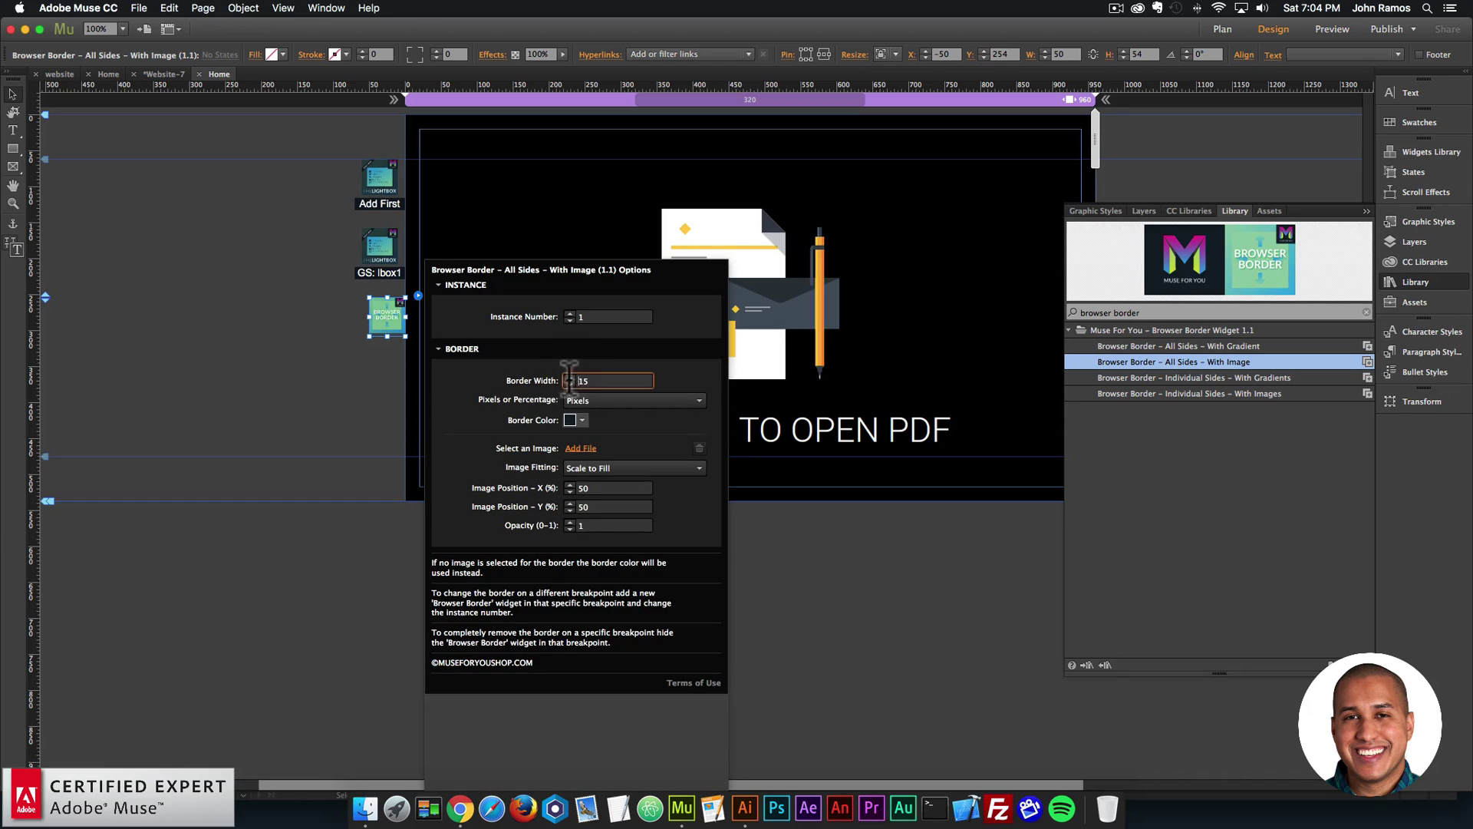
{"action": "double_click", "coordinate": [577, 379]}
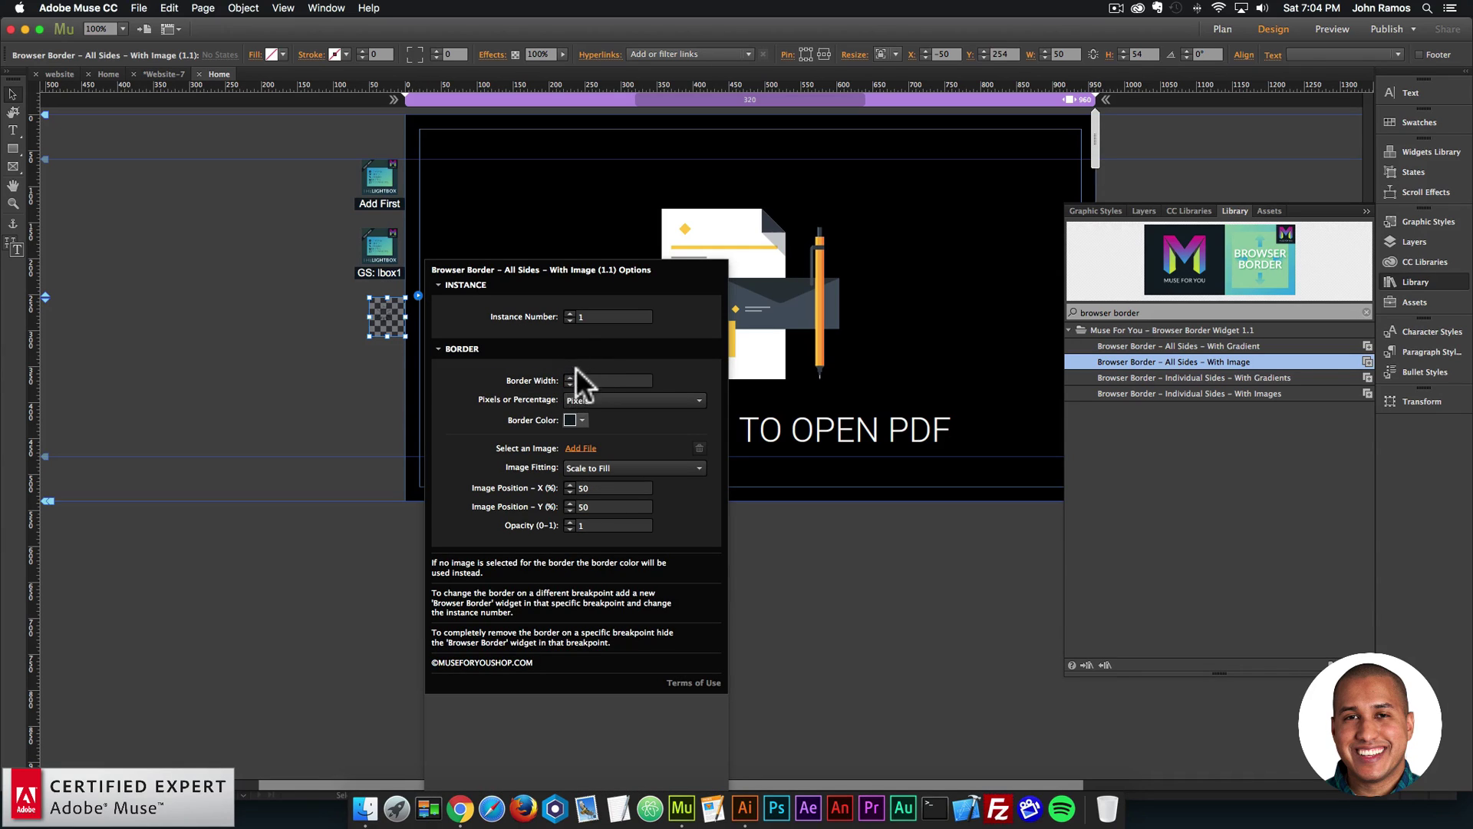
{"action": "key", "text": "Escape"}
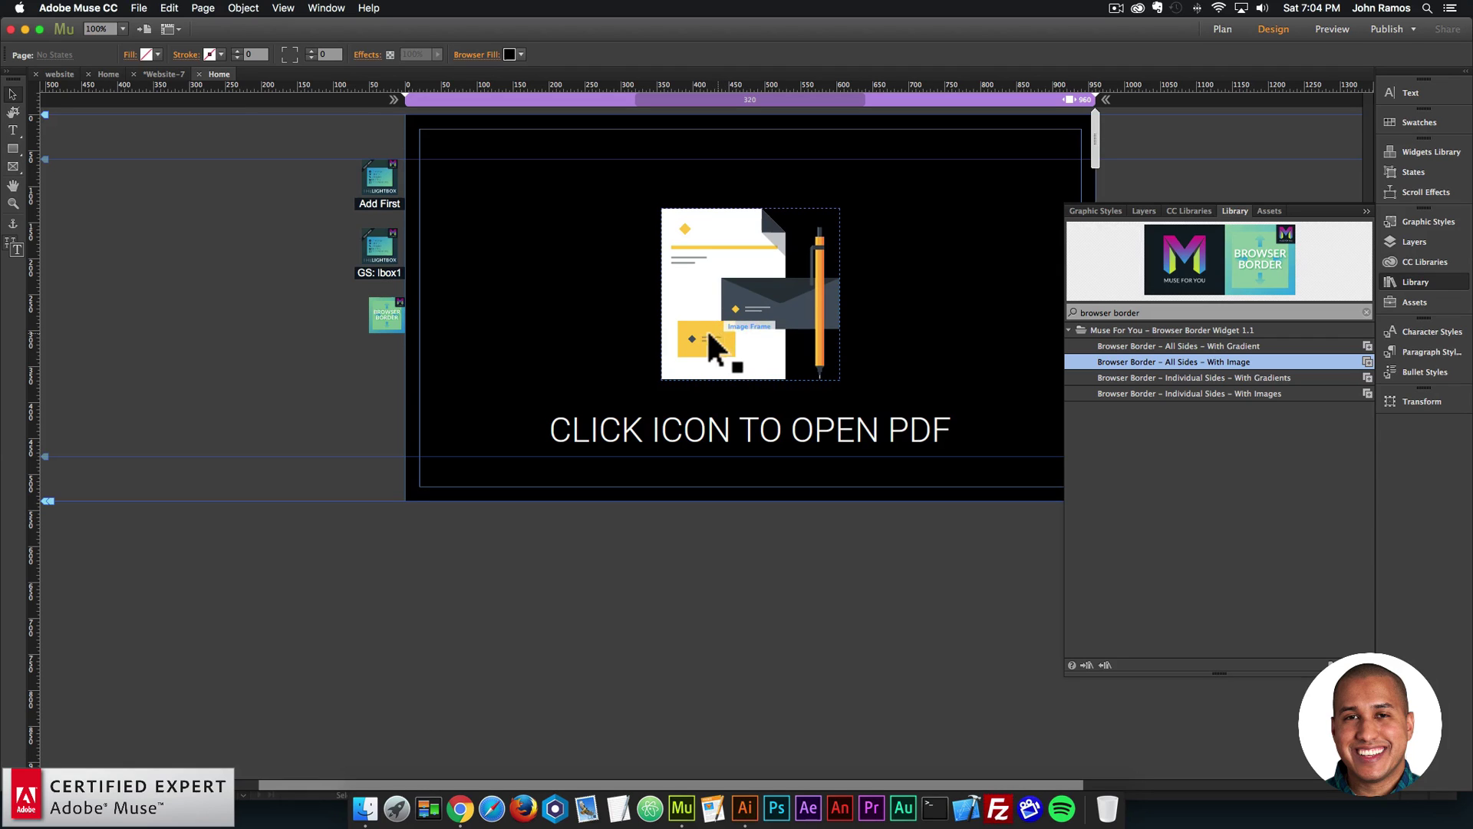
Draw a rectangle about 109 by 84 px on the empty area beside the page and fill it with the icon's yellow.
{"action": "left_click", "coordinate": [12, 148]}
{"action": "left_click_drag", "start_coordinate": [195, 234], "coordinate": [274, 294]}
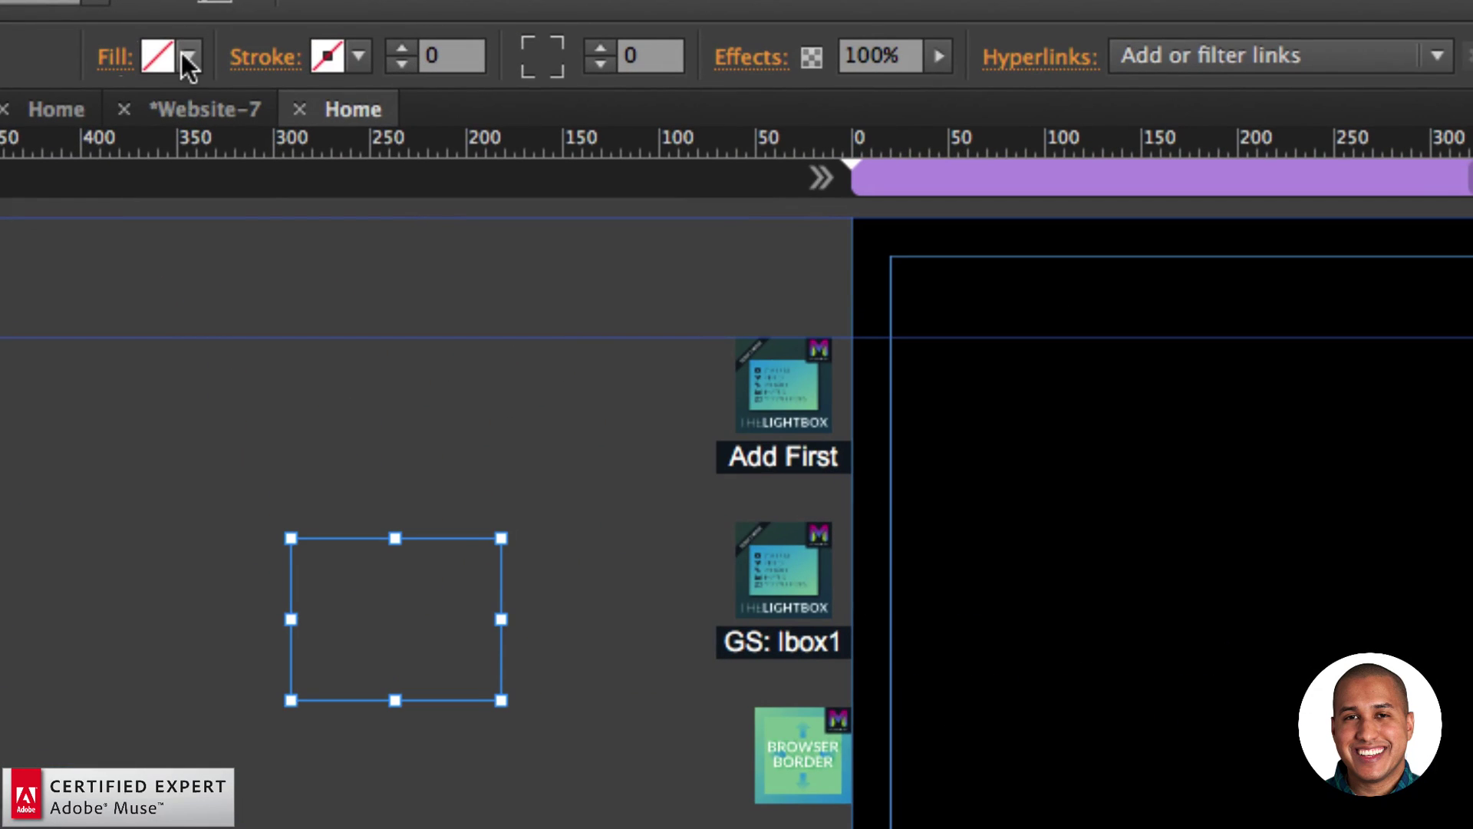
{"action": "left_click", "coordinate": [189, 56]}
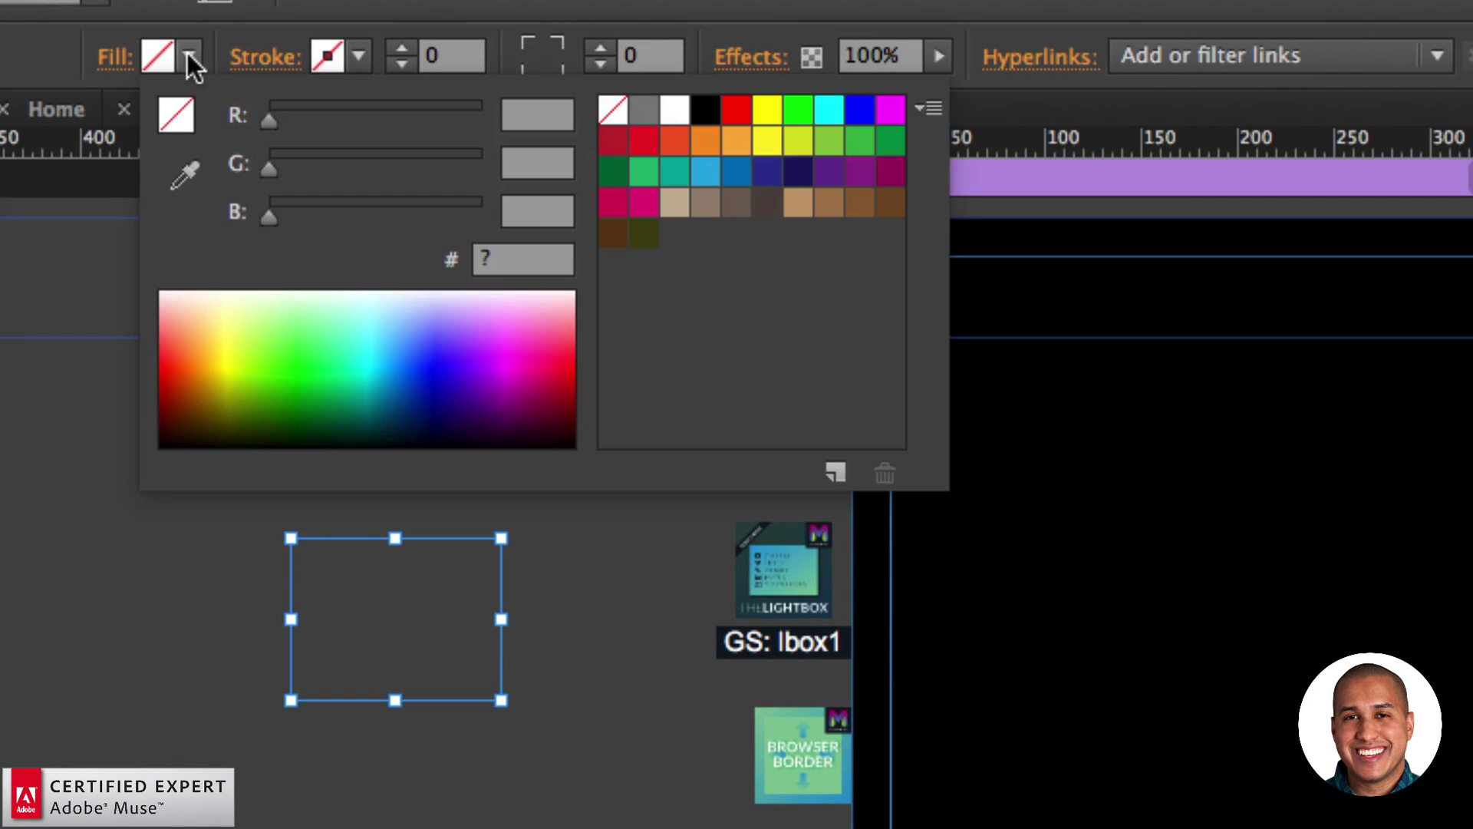
{"action": "left_click", "coordinate": [184, 192]}
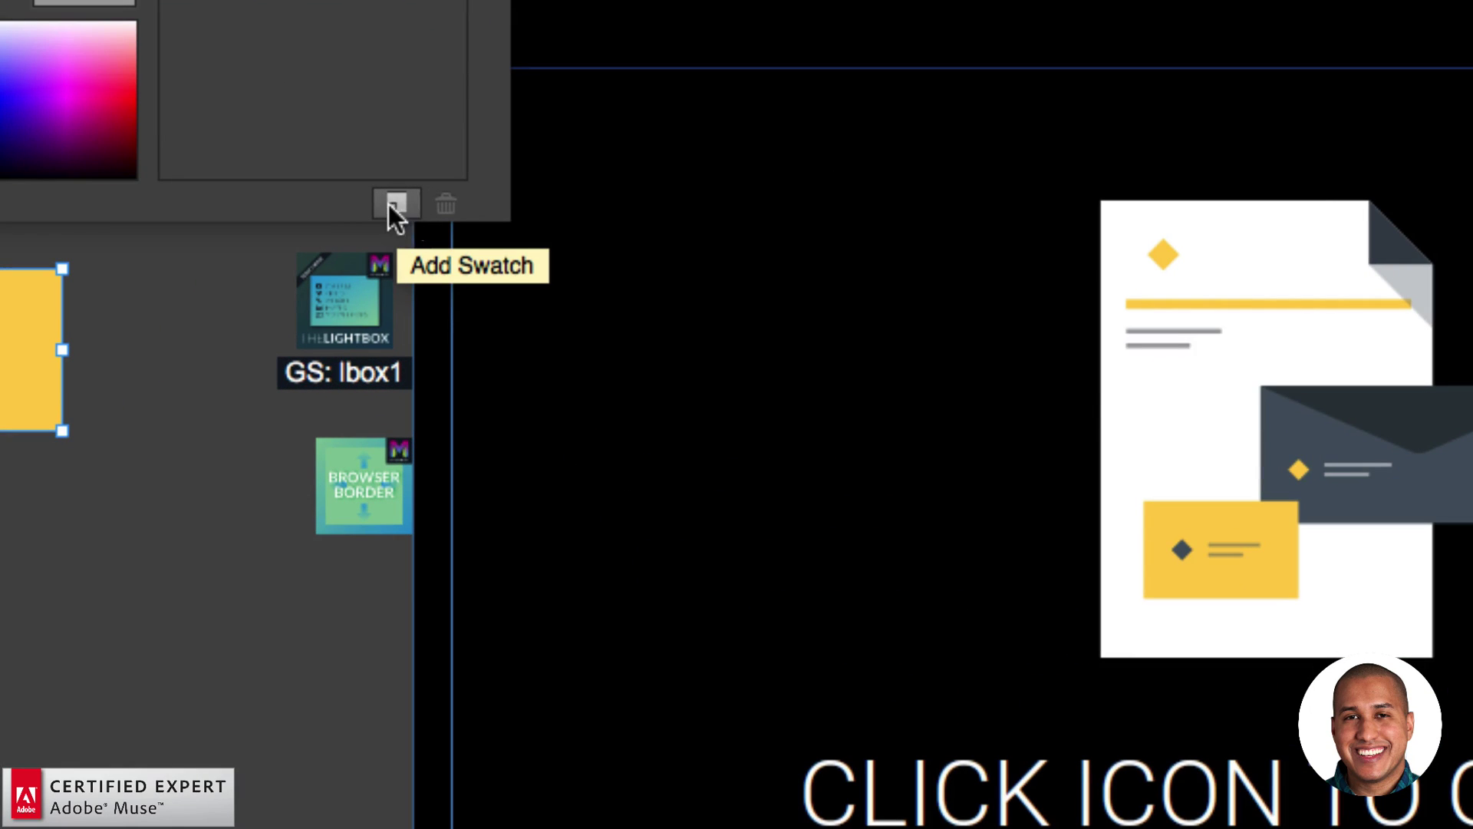
Save the rectangle's yellow fill as a swatch named with its color value, and delete the rectangle.
{"action": "left_click", "coordinate": [395, 203]}
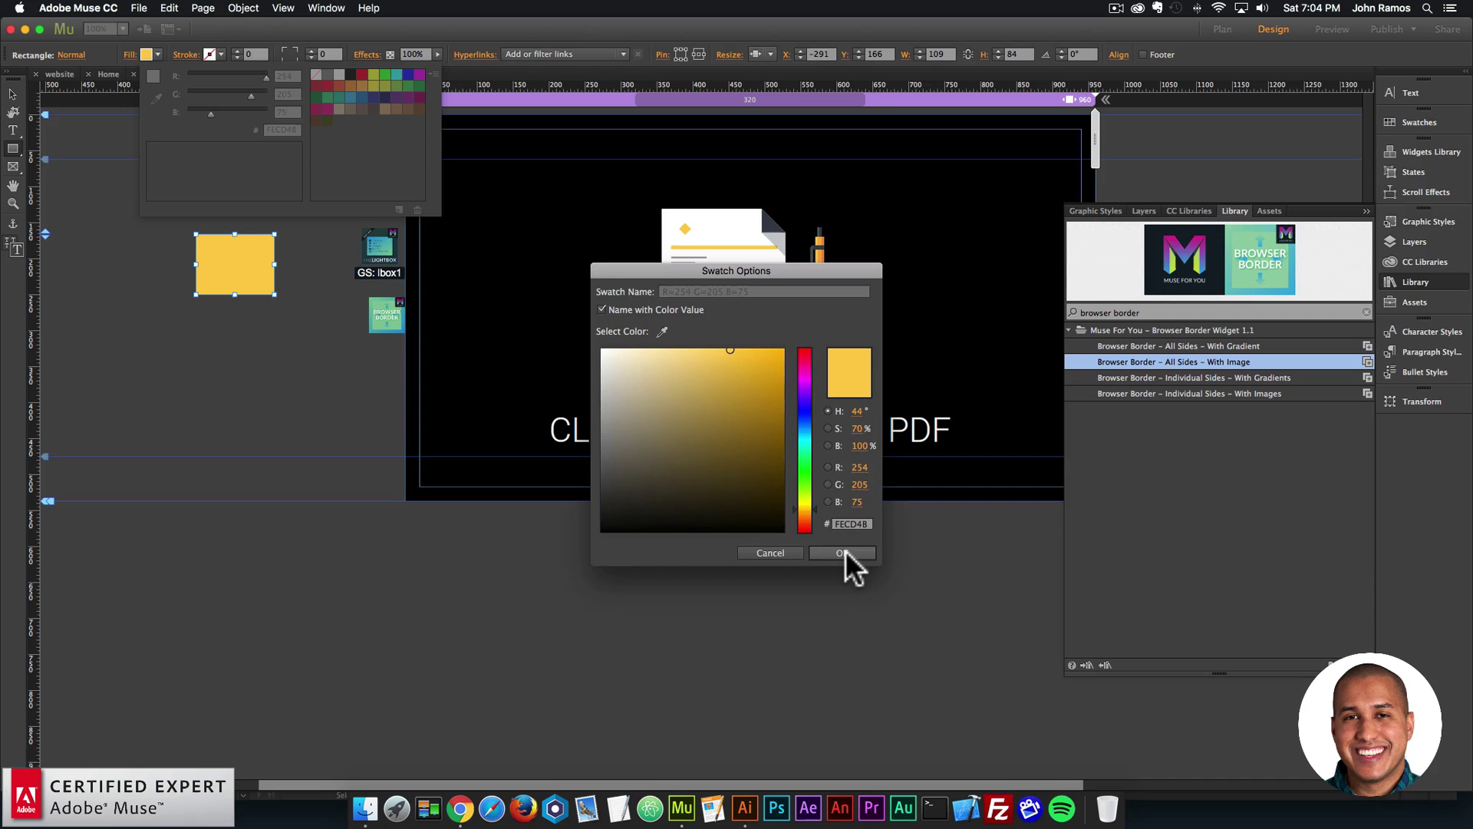
{"action": "left_click", "coordinate": [843, 553]}
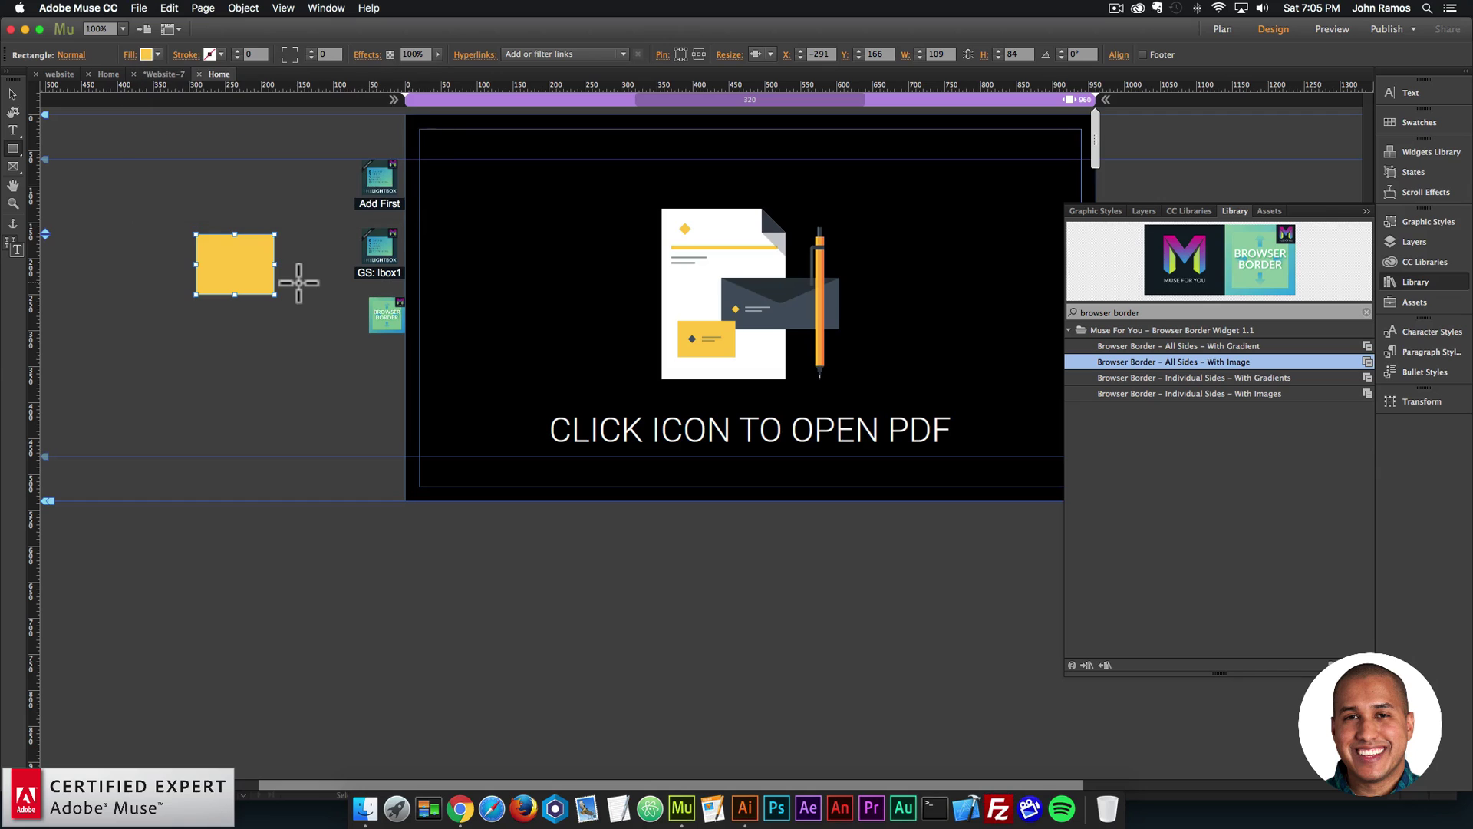
{"action": "key", "text": "v"}
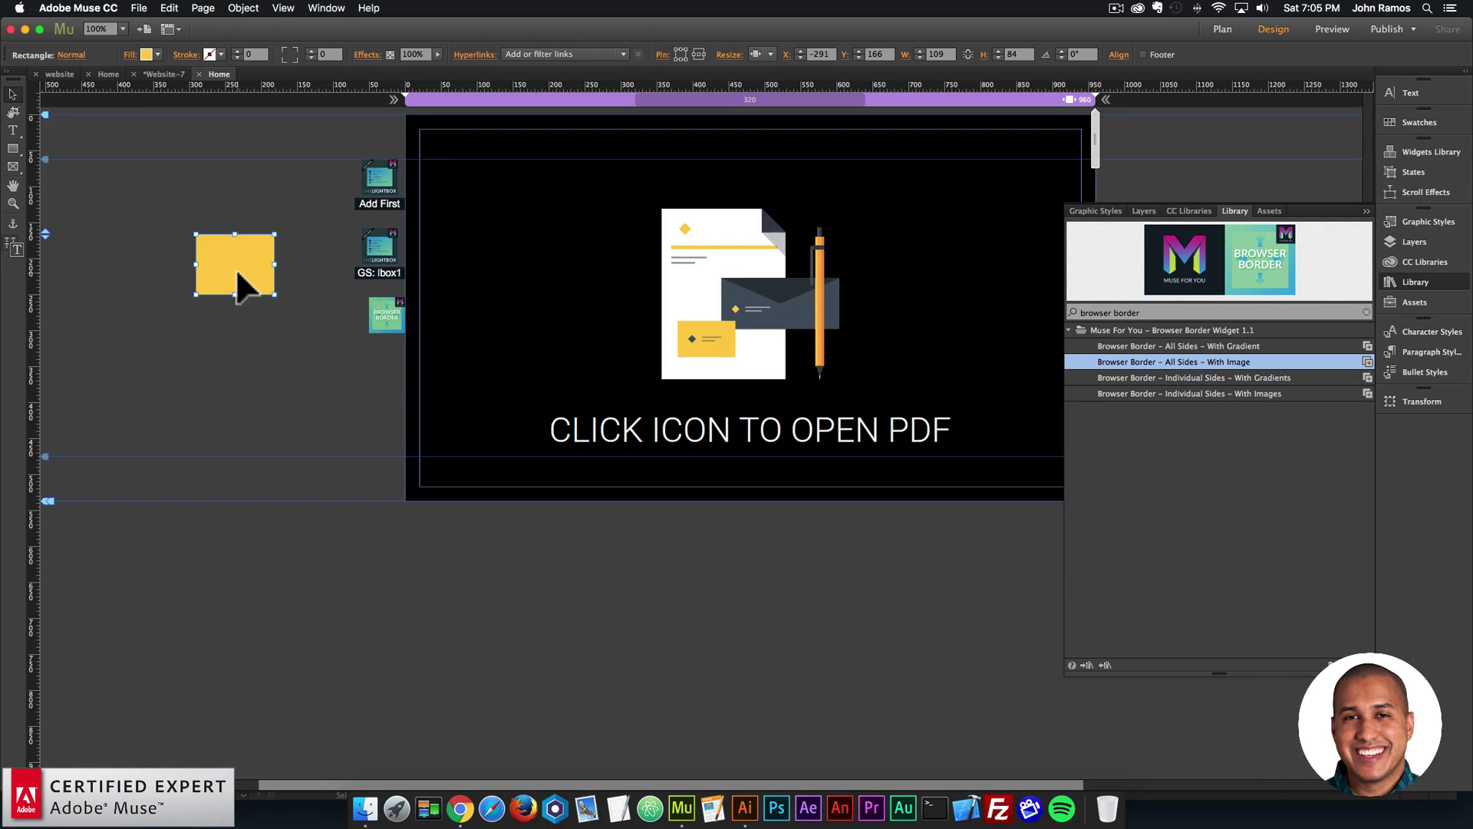
{"action": "key", "text": "Delete"}
Set the Browser Border widget's border color to the yellow swatch R=254 G=205 B=75.
{"action": "left_click", "coordinate": [395, 319]}
{"action": "left_click", "coordinate": [417, 296]}
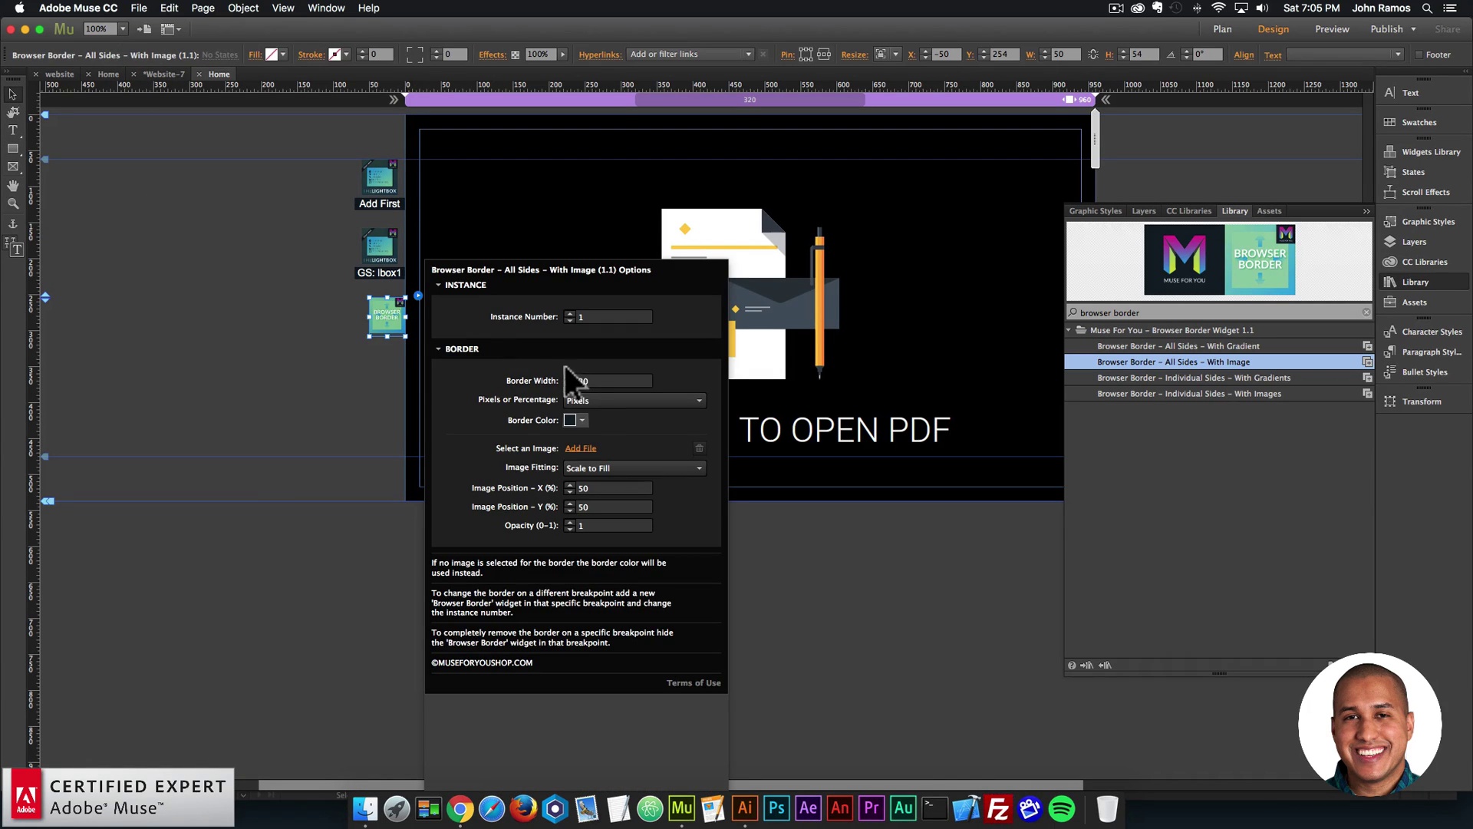
{"action": "left_click", "coordinate": [579, 421]}
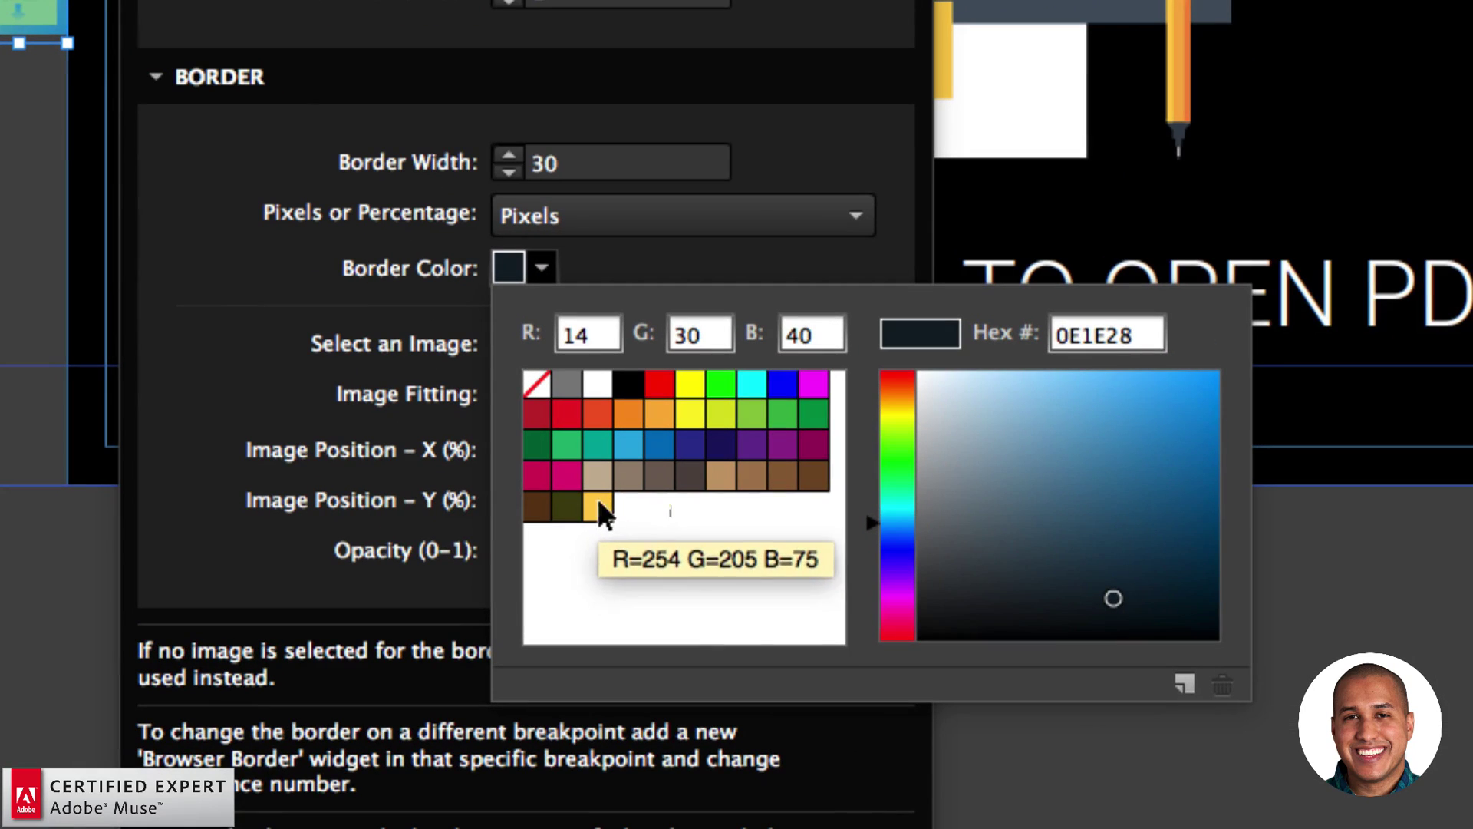
{"action": "left_click", "coordinate": [598, 506]}
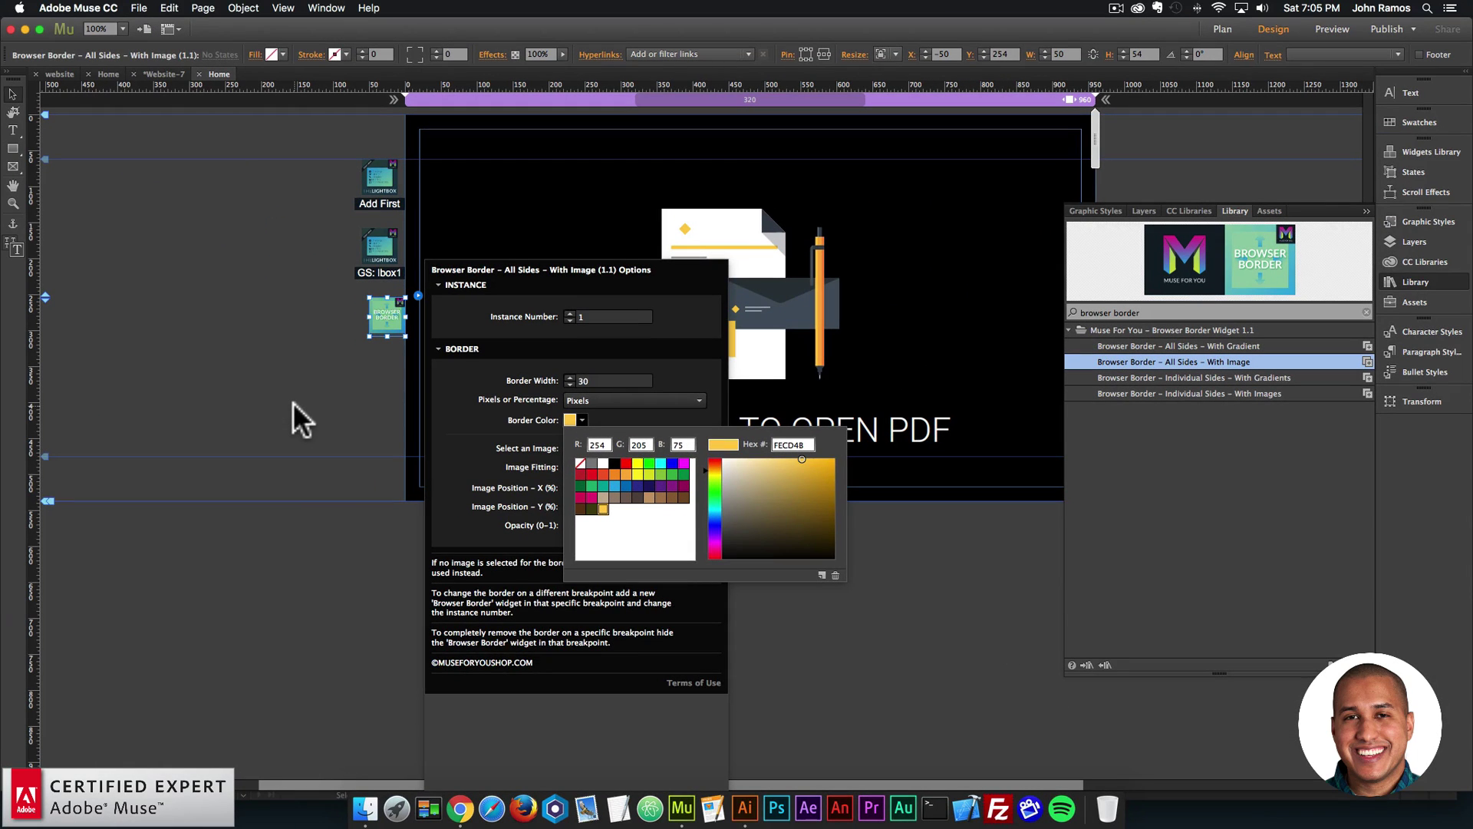
{"action": "left_click", "coordinate": [309, 392]}
Preview the page with its border in the browser, open and close the PDF lightbox, and return to Adobe Muse.
{"action": "left_click", "coordinate": [138, 8]}
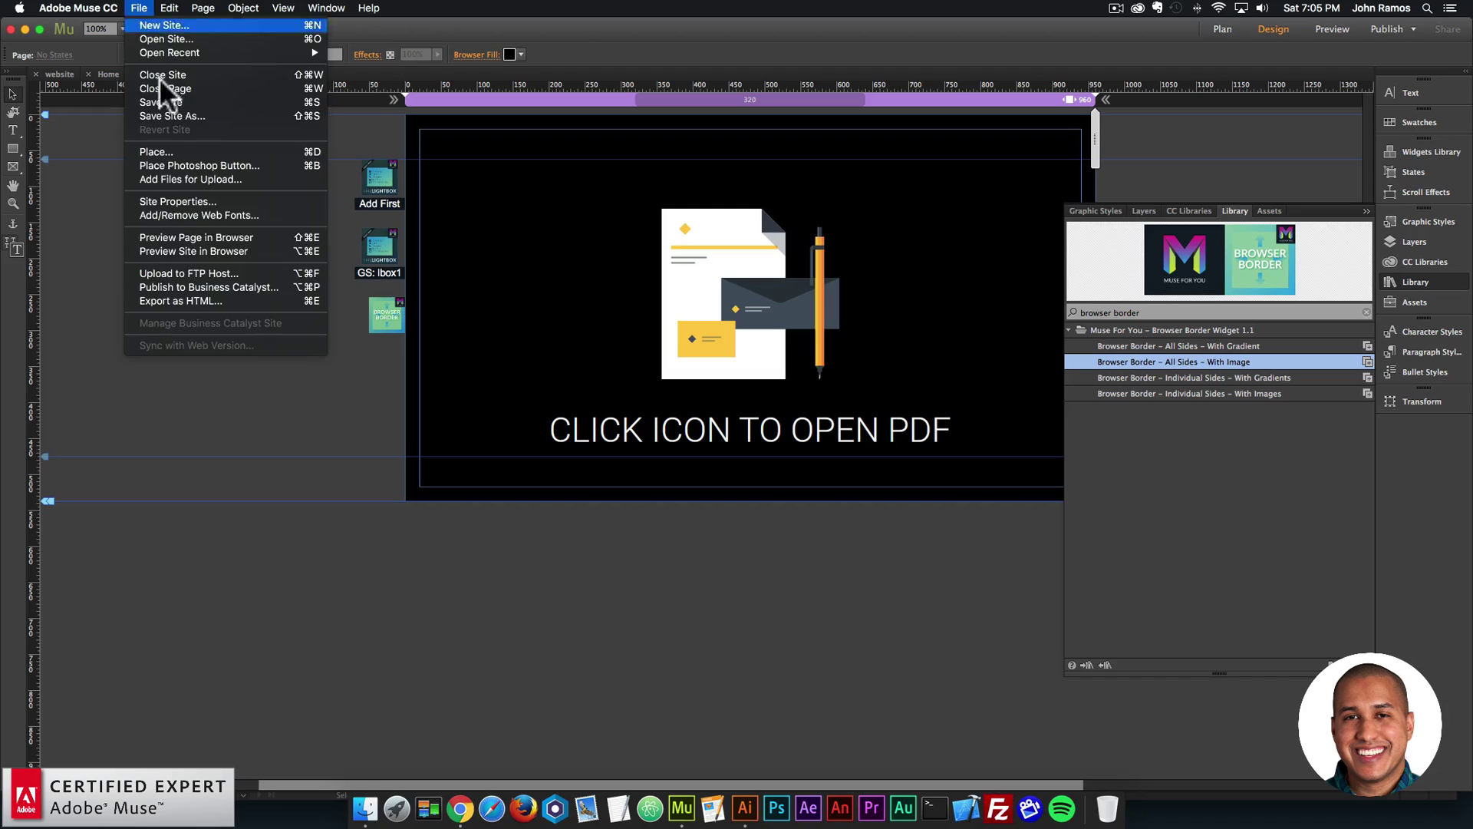
{"action": "left_click", "coordinate": [198, 234]}
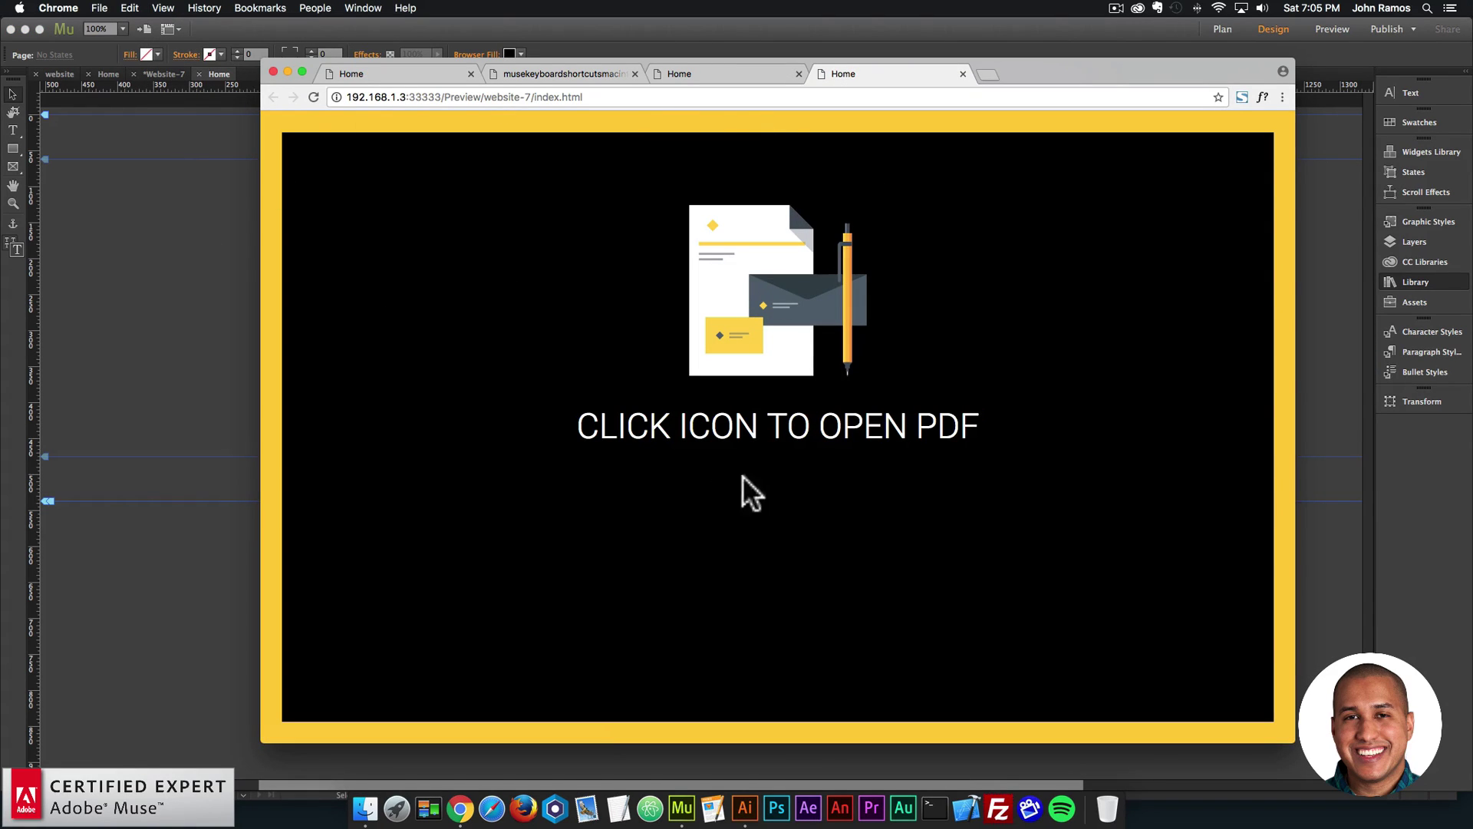
{"action": "left_click", "coordinate": [749, 323]}
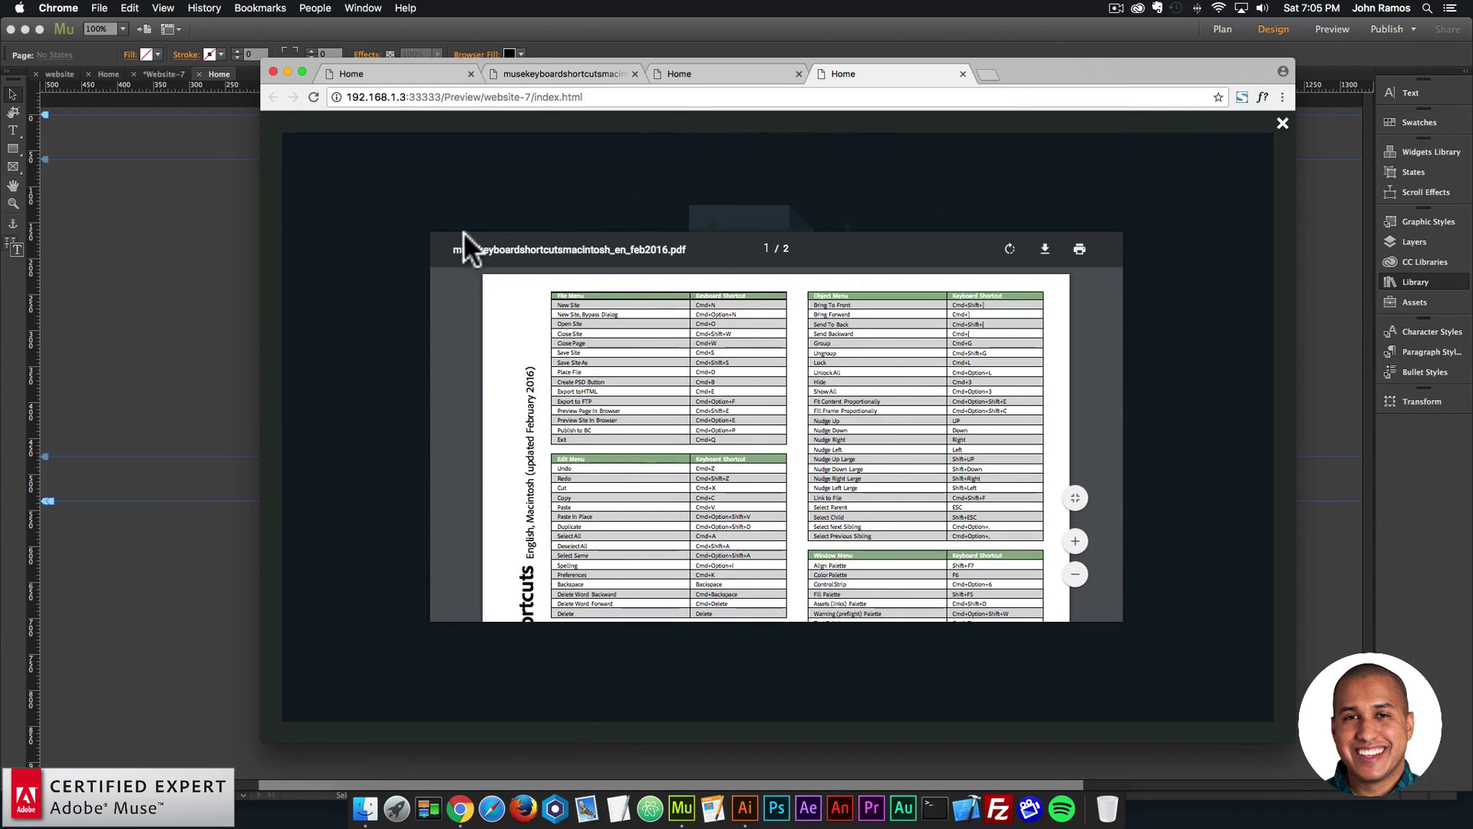
{"action": "left_click", "coordinate": [1282, 123]}
{"action": "left_click", "coordinate": [161, 238]}
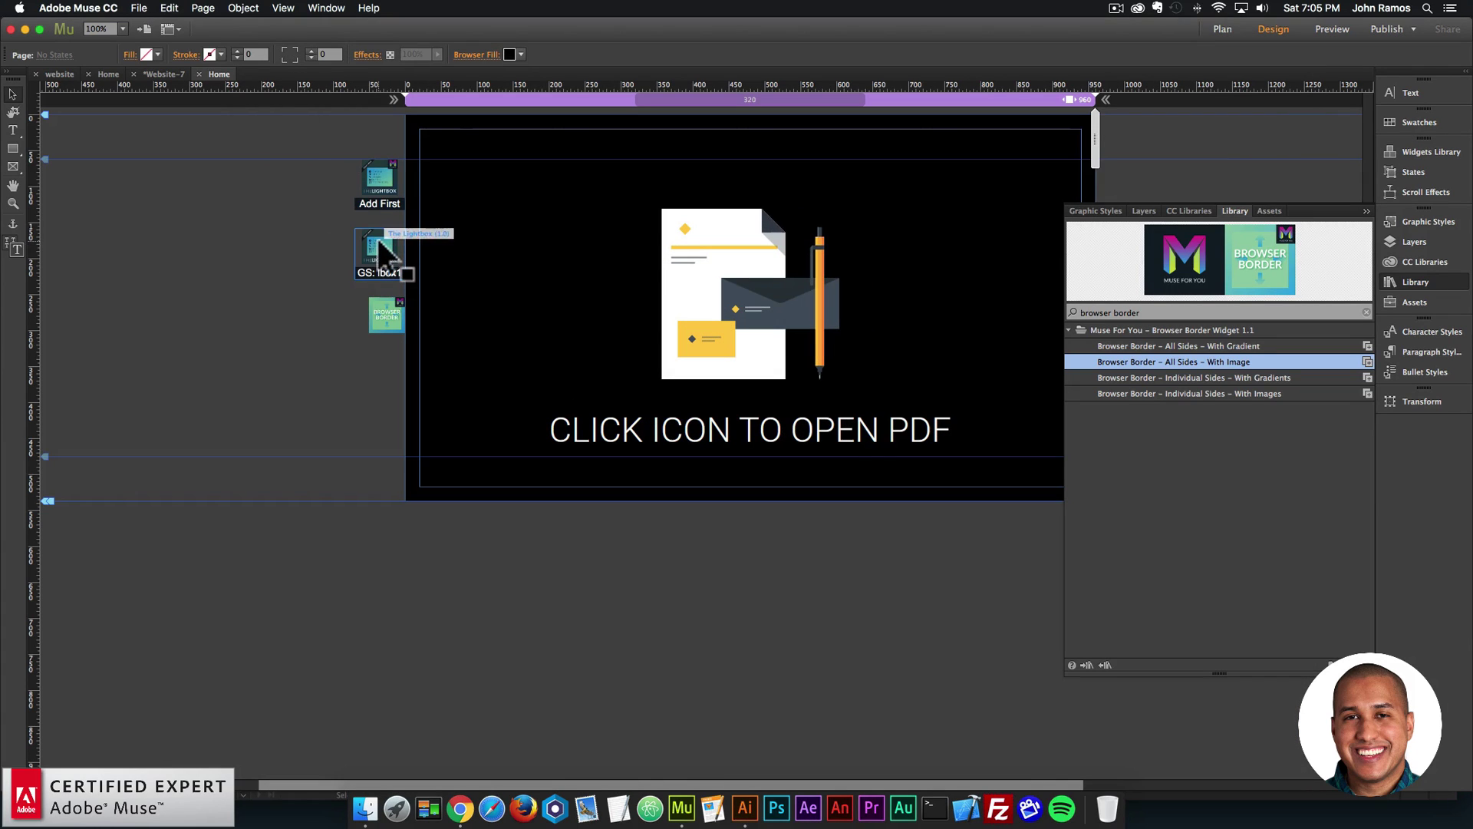
Set the Add First lightbox widget's background color to the yellow swatch FECD4B.
{"action": "left_click", "coordinate": [377, 181]}
{"action": "left_click", "coordinate": [417, 152]}
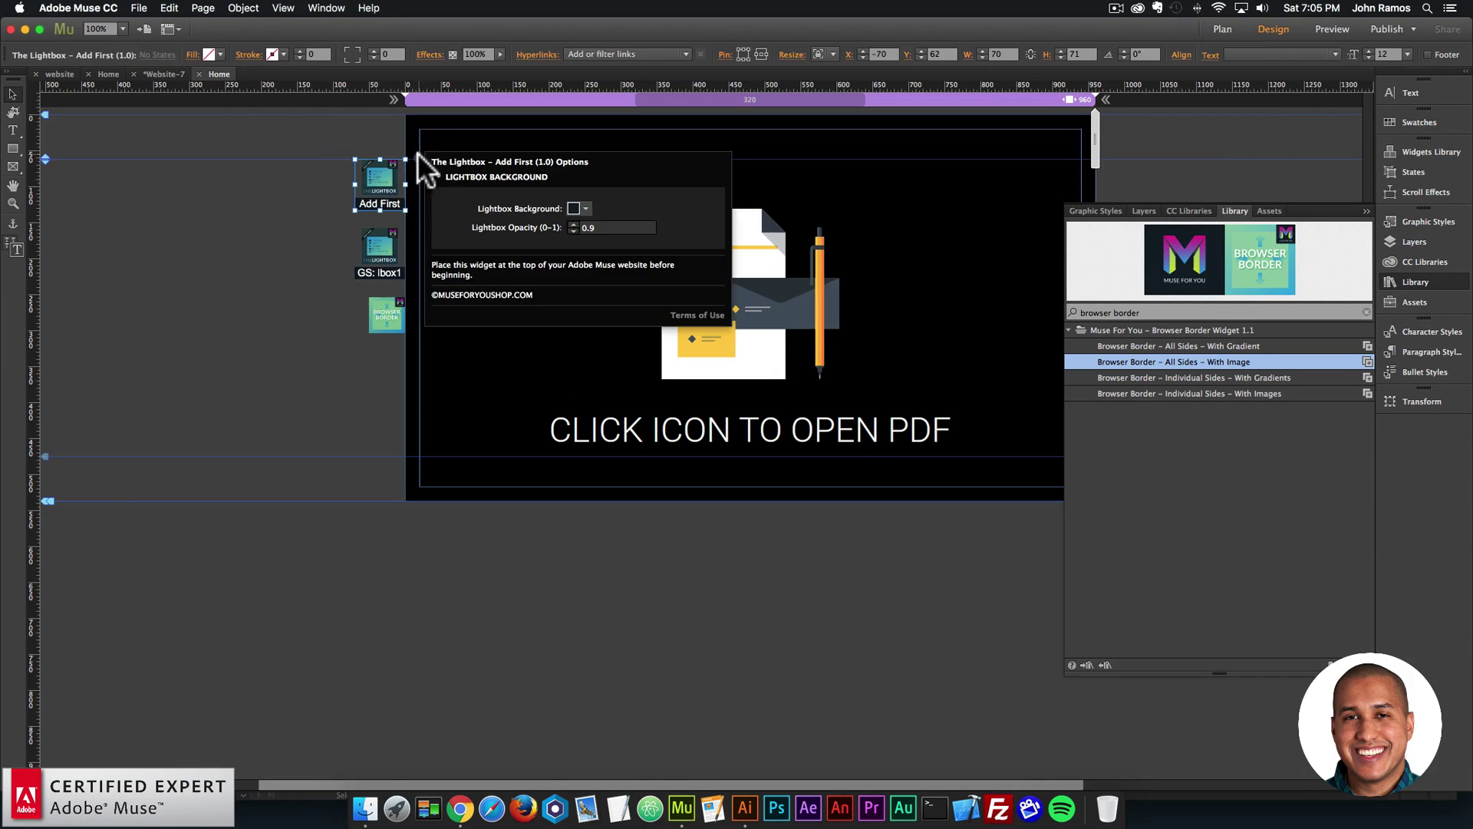
{"action": "left_click", "coordinate": [583, 208]}
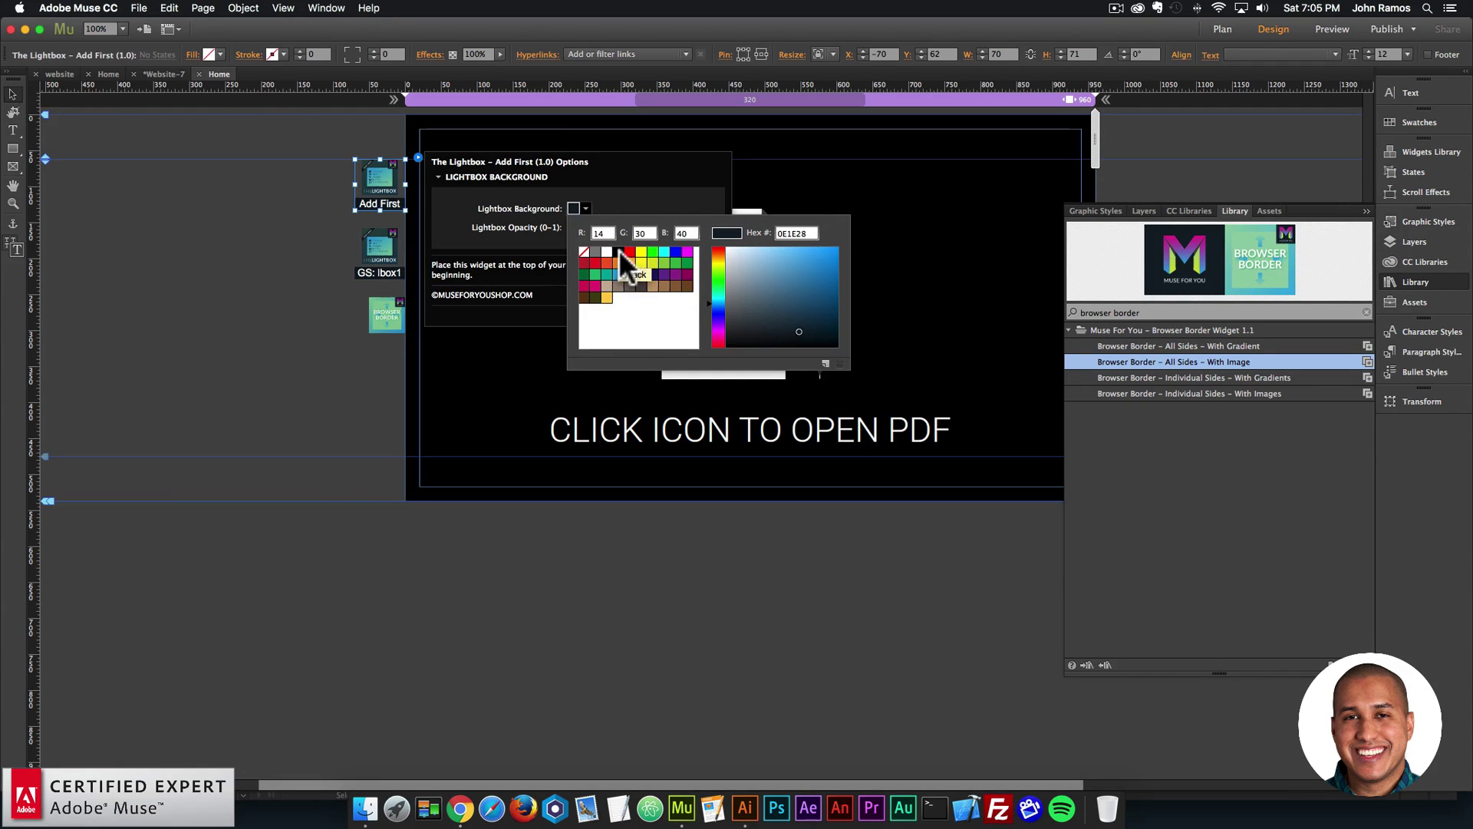
{"action": "left_click", "coordinate": [606, 297]}
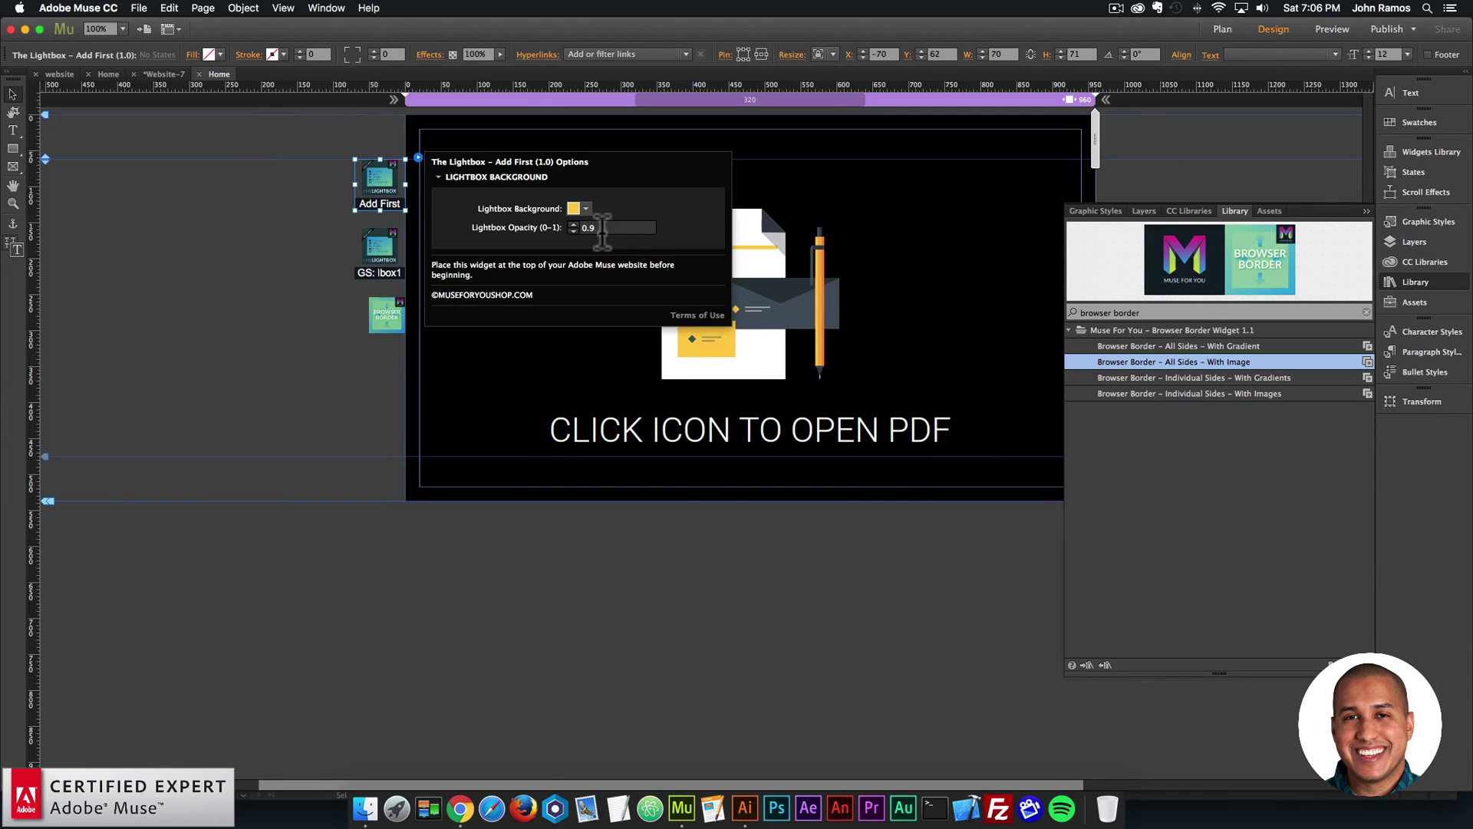
{"action": "left_click", "coordinate": [243, 222]}
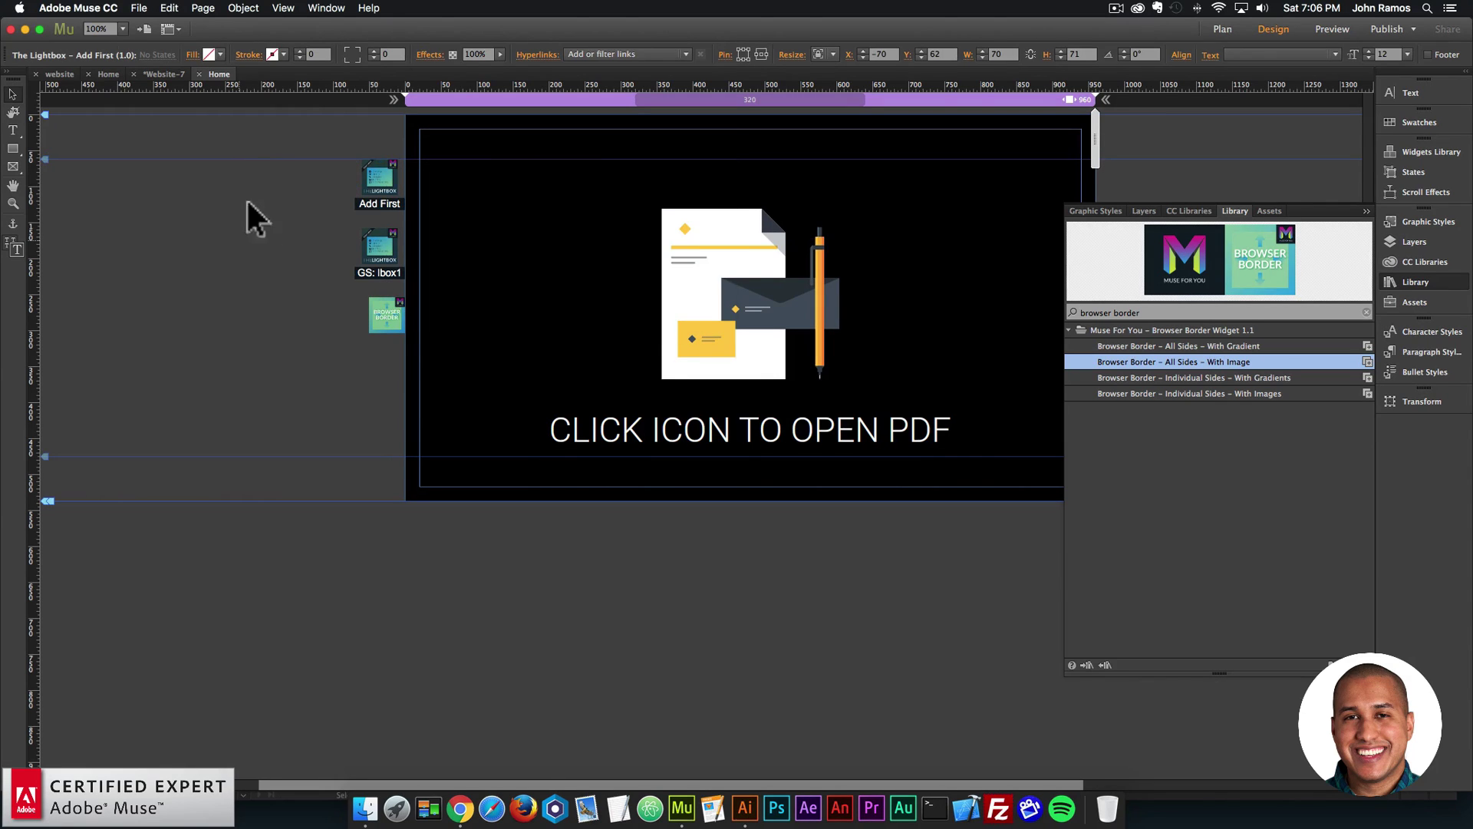
Preview the page in the browser again, open the PDF through the icon, look through its pages and close the lightbox.
{"action": "left_click", "coordinate": [139, 8]}
{"action": "left_click", "coordinate": [178, 237]}
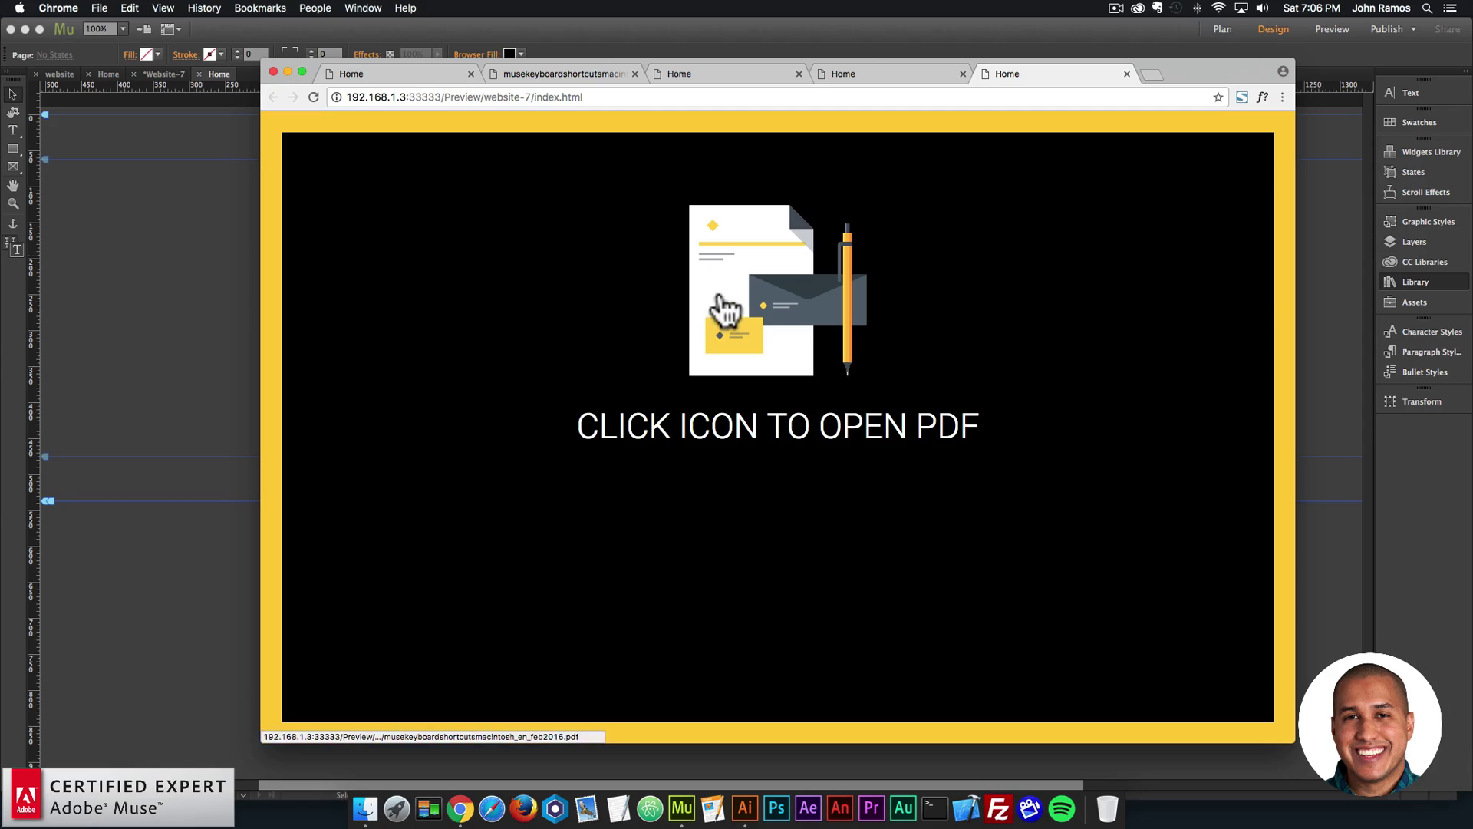
{"action": "left_click", "coordinate": [722, 307]}
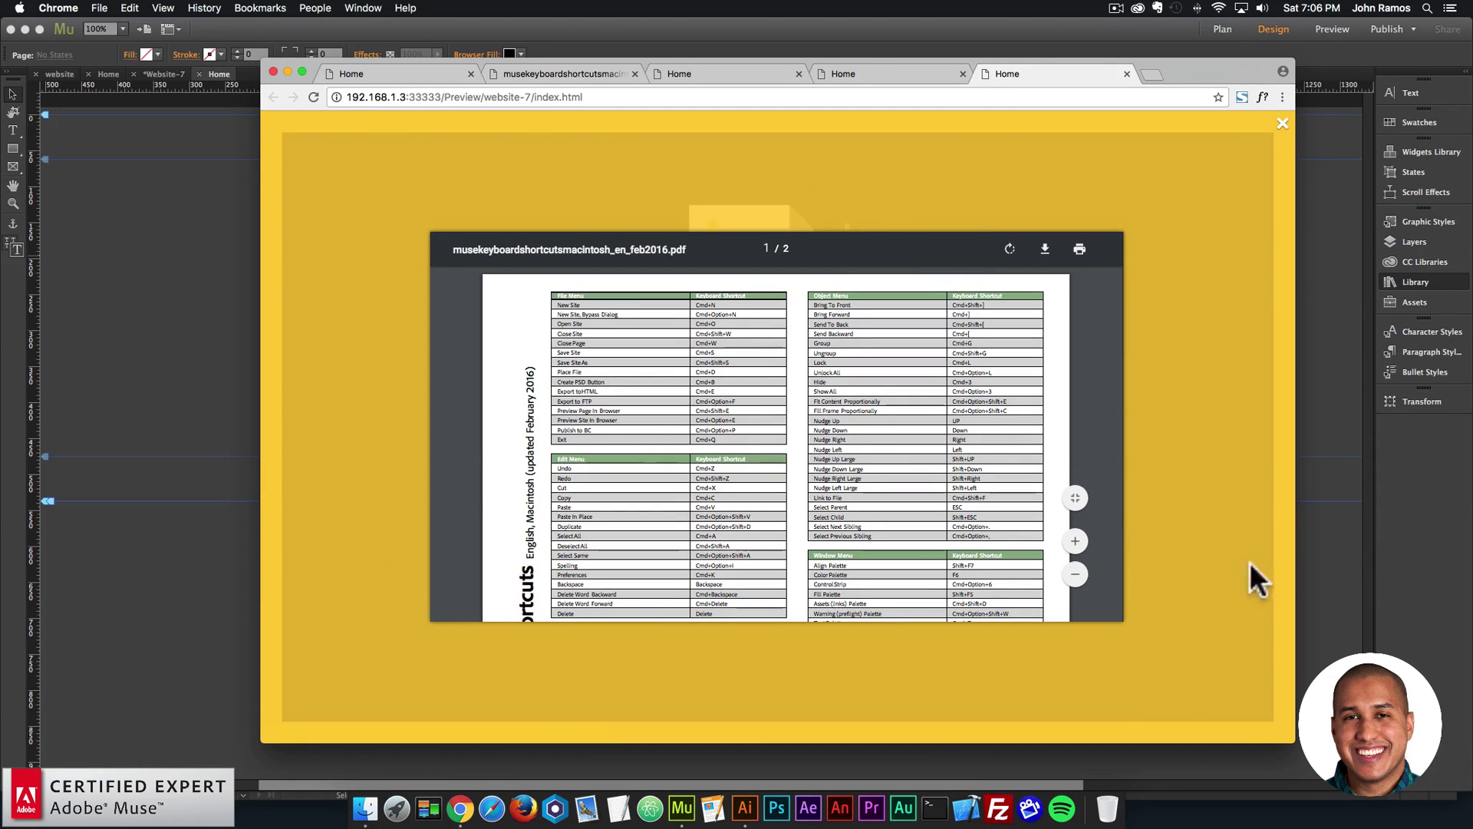
{"action": "left_click", "coordinate": [1281, 124]}
{"action": "left_click", "coordinate": [770, 301]}
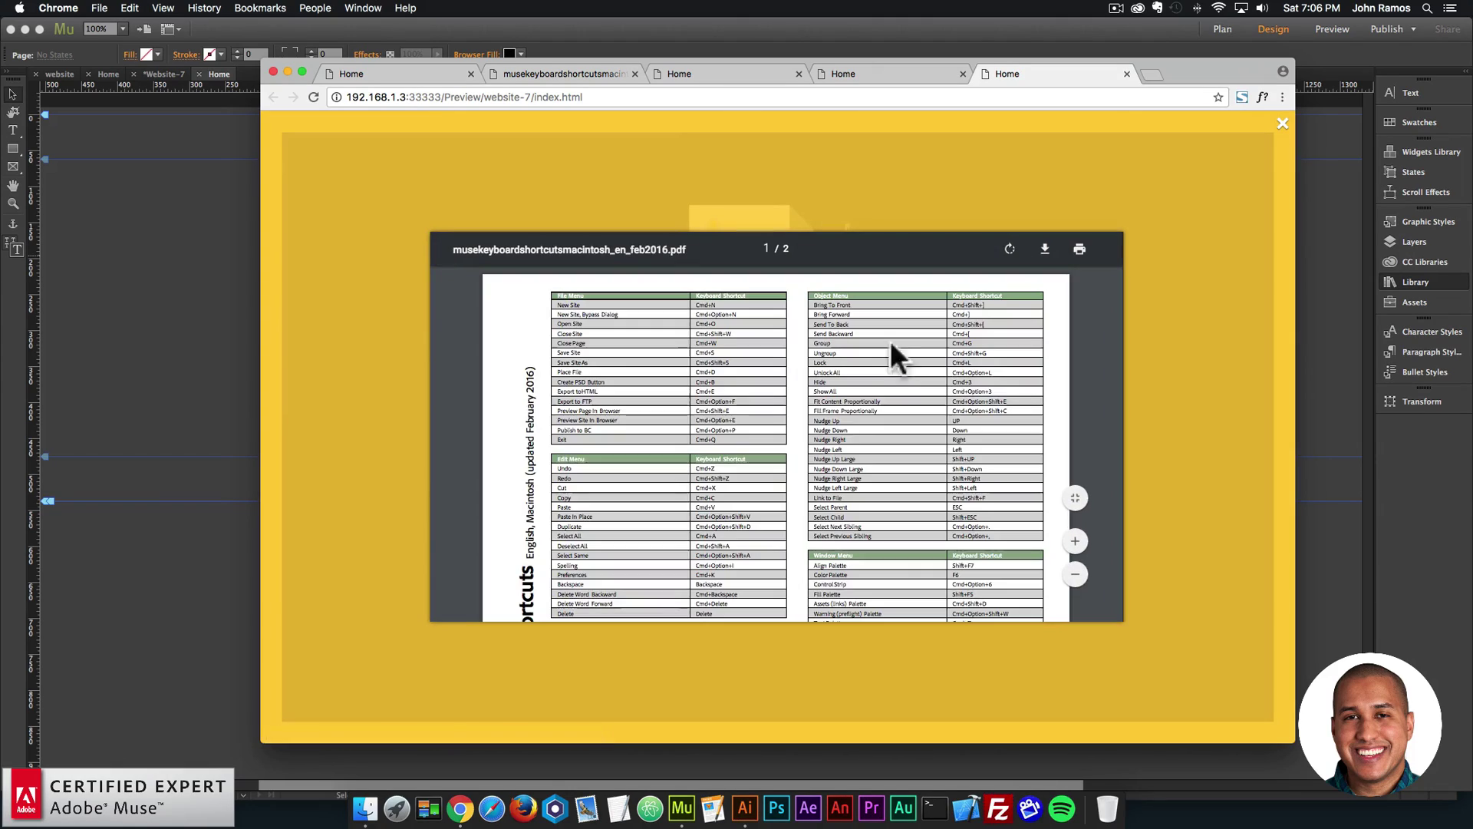
{"action": "scroll", "coordinate": [865, 407], "scroll_direction": "down", "scroll_amount": 10}
{"action": "scroll", "coordinate": [866, 411], "scroll_direction": "up", "scroll_amount": 10}
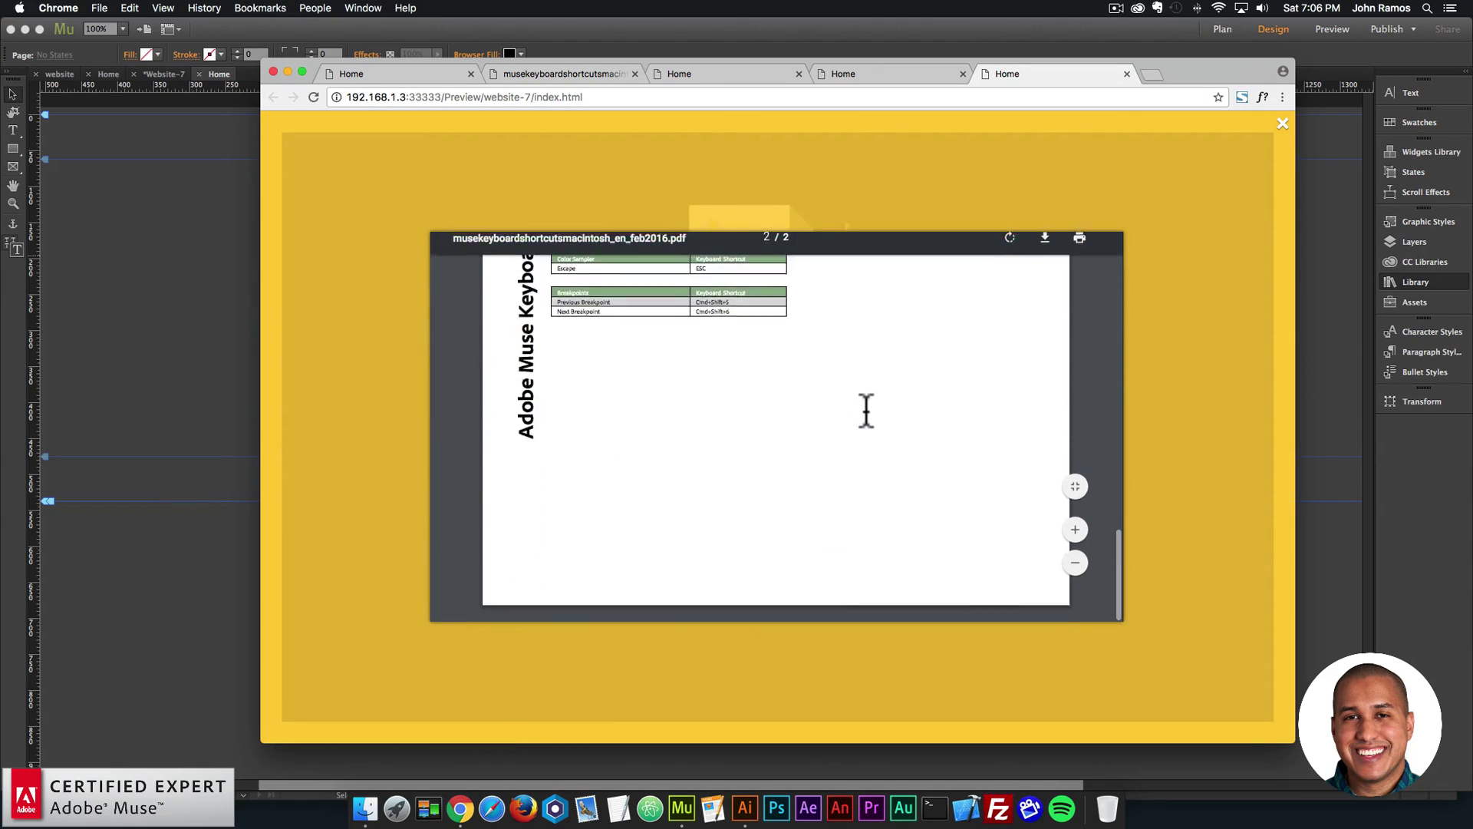
{"action": "scroll", "coordinate": [867, 409], "scroll_direction": "up", "scroll_amount": 5}
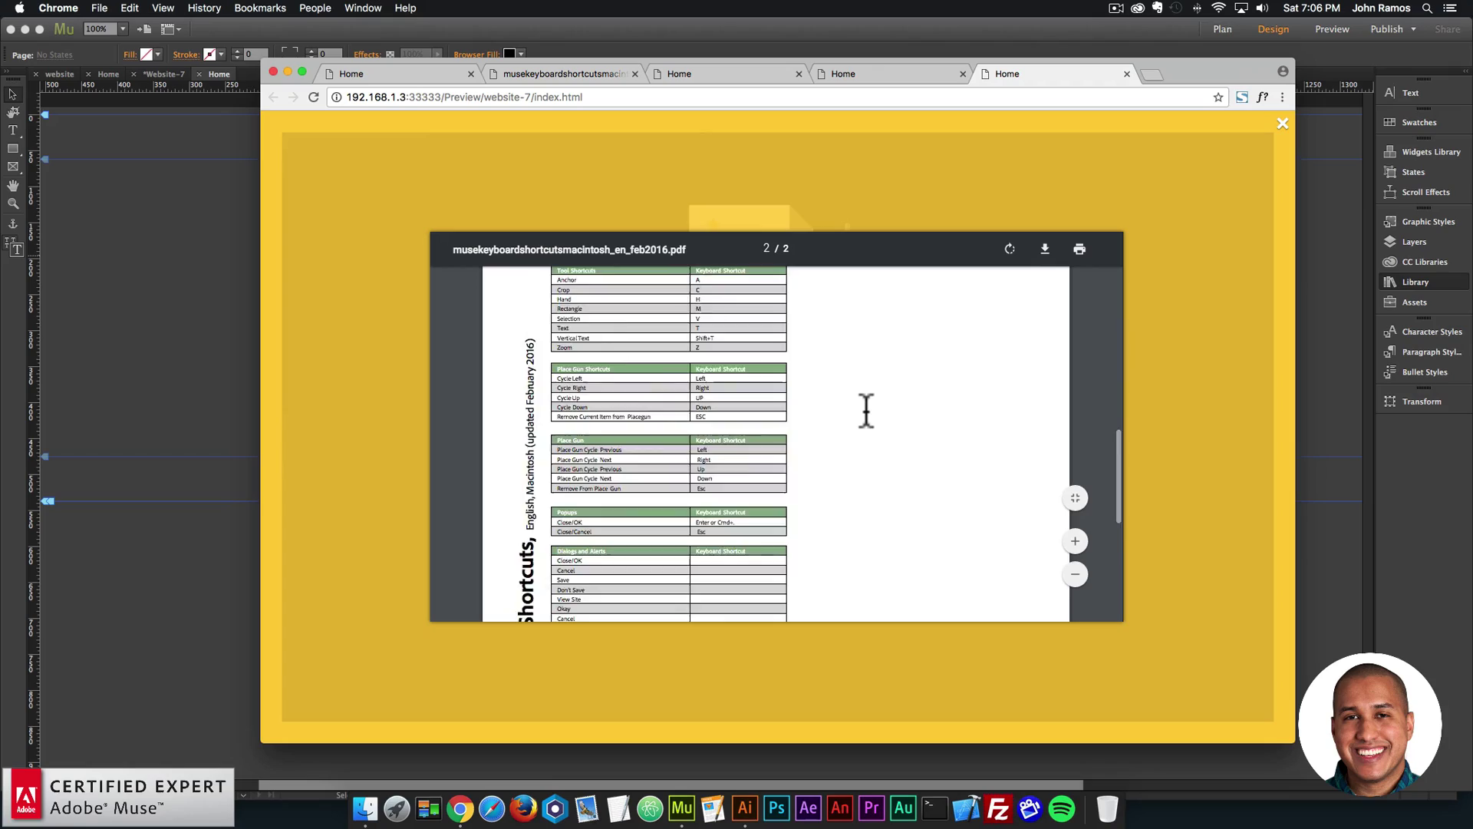
{"action": "scroll", "coordinate": [866, 410], "scroll_direction": "up", "scroll_amount": 3}
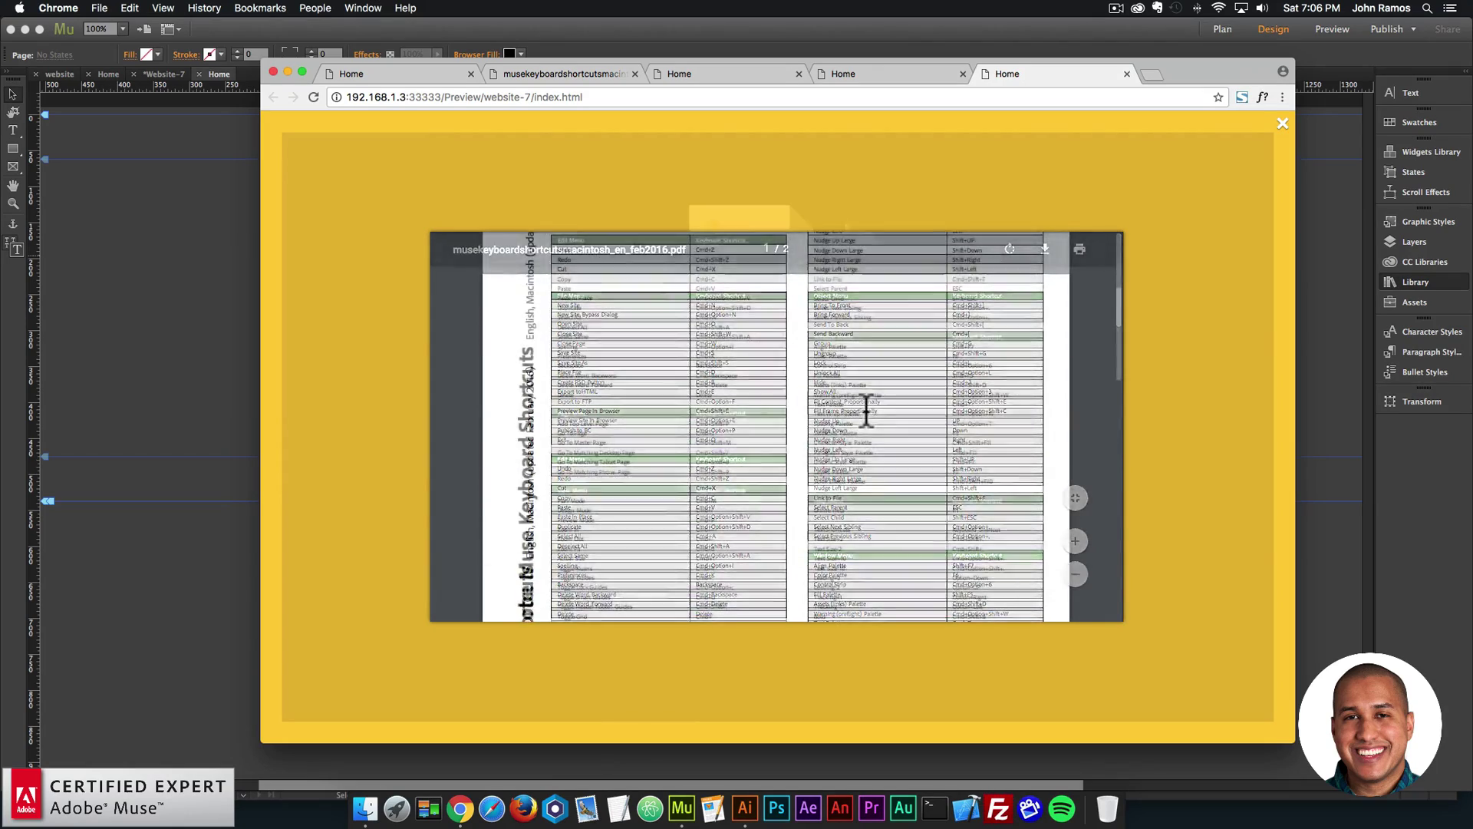
{"action": "scroll", "coordinate": [866, 411], "scroll_direction": "down", "scroll_amount": 10}
{"action": "scroll", "coordinate": [867, 411], "scroll_direction": "up", "scroll_amount": 10}
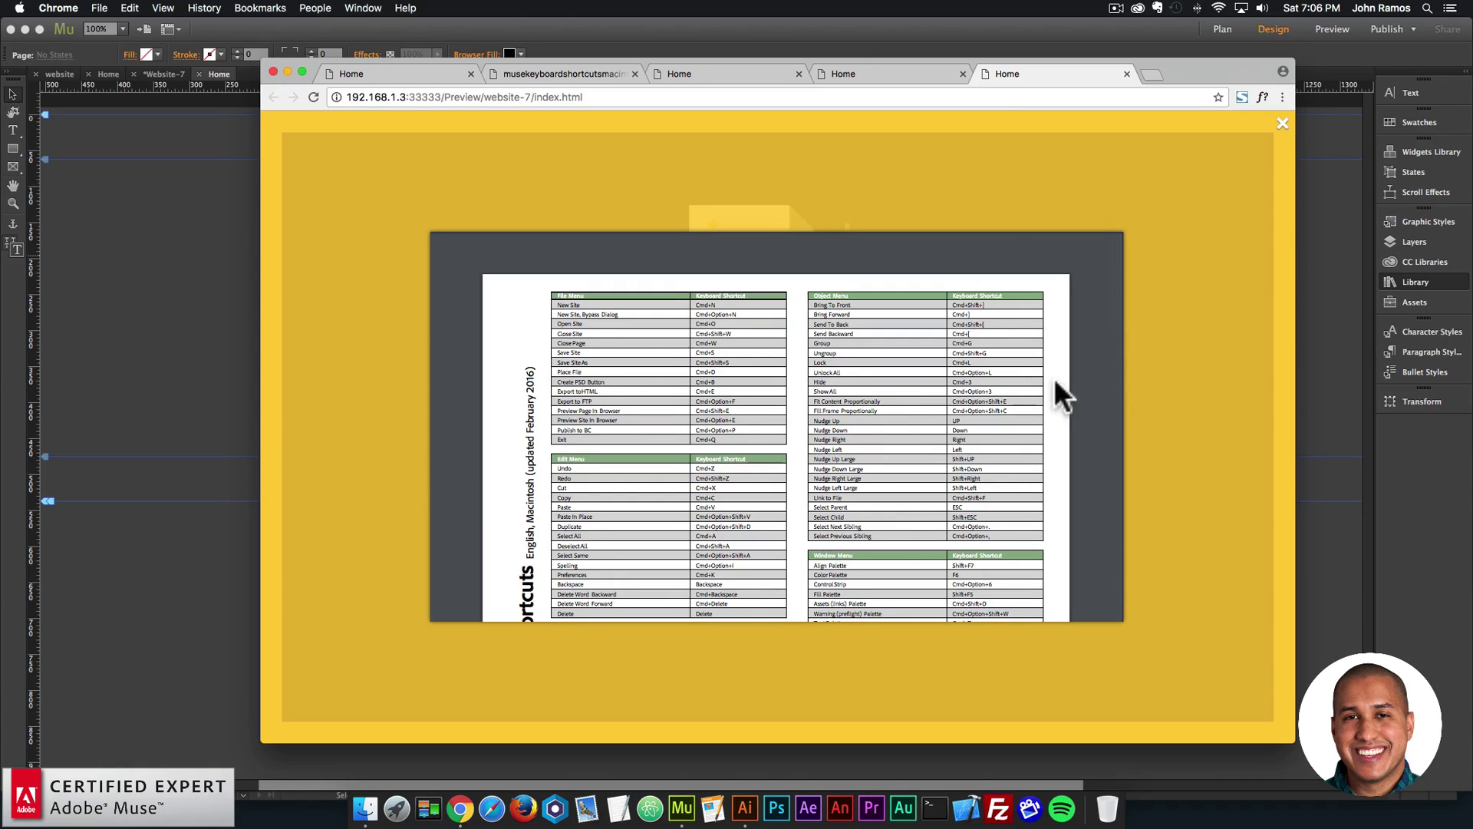
{"action": "left_click", "coordinate": [1193, 312]}
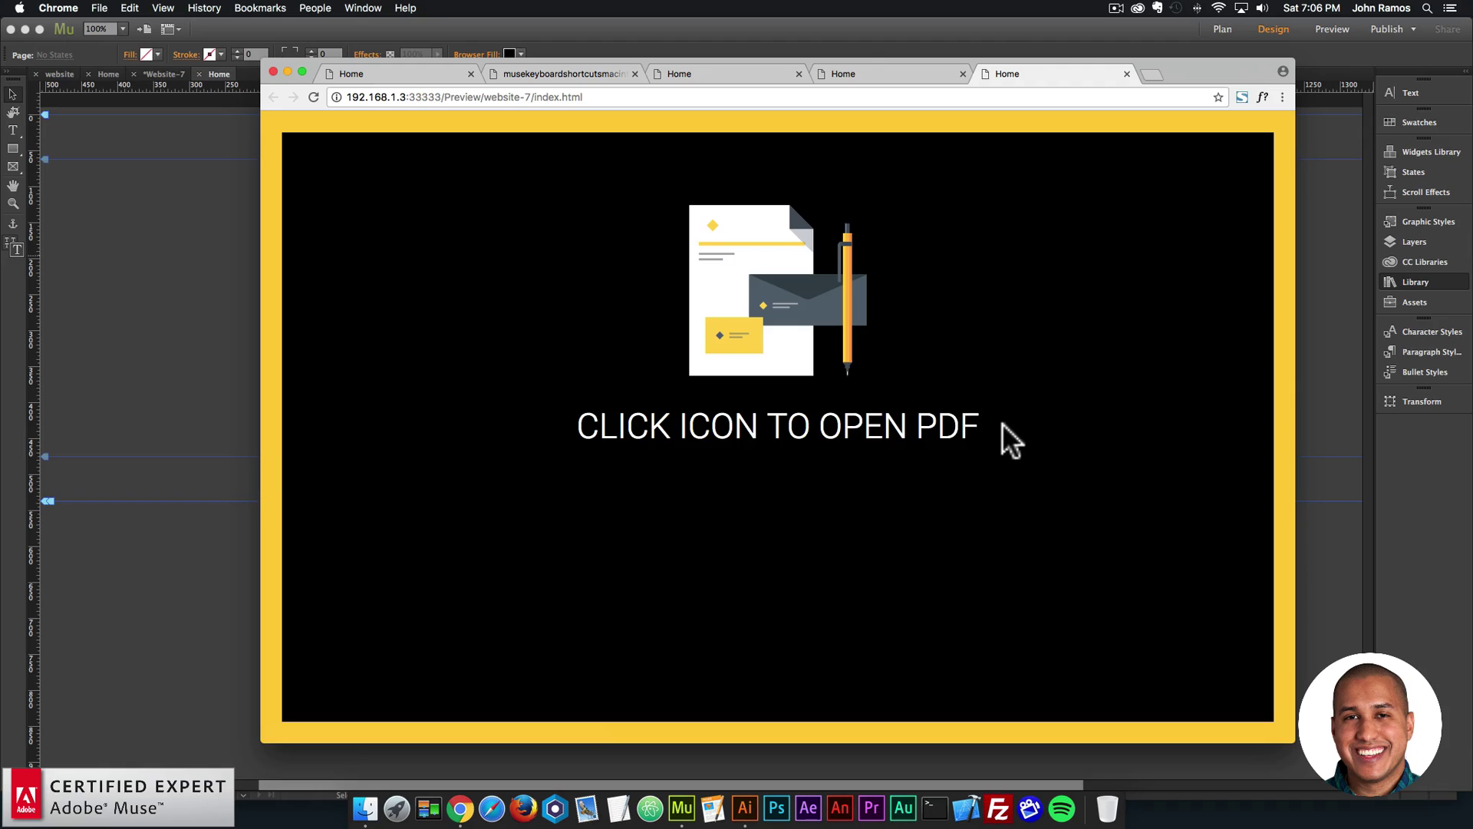
Open museforyoushop.com in a new browser tab.
{"action": "left_click", "coordinate": [1151, 74]}
{"action": "type", "text": "musefo"}
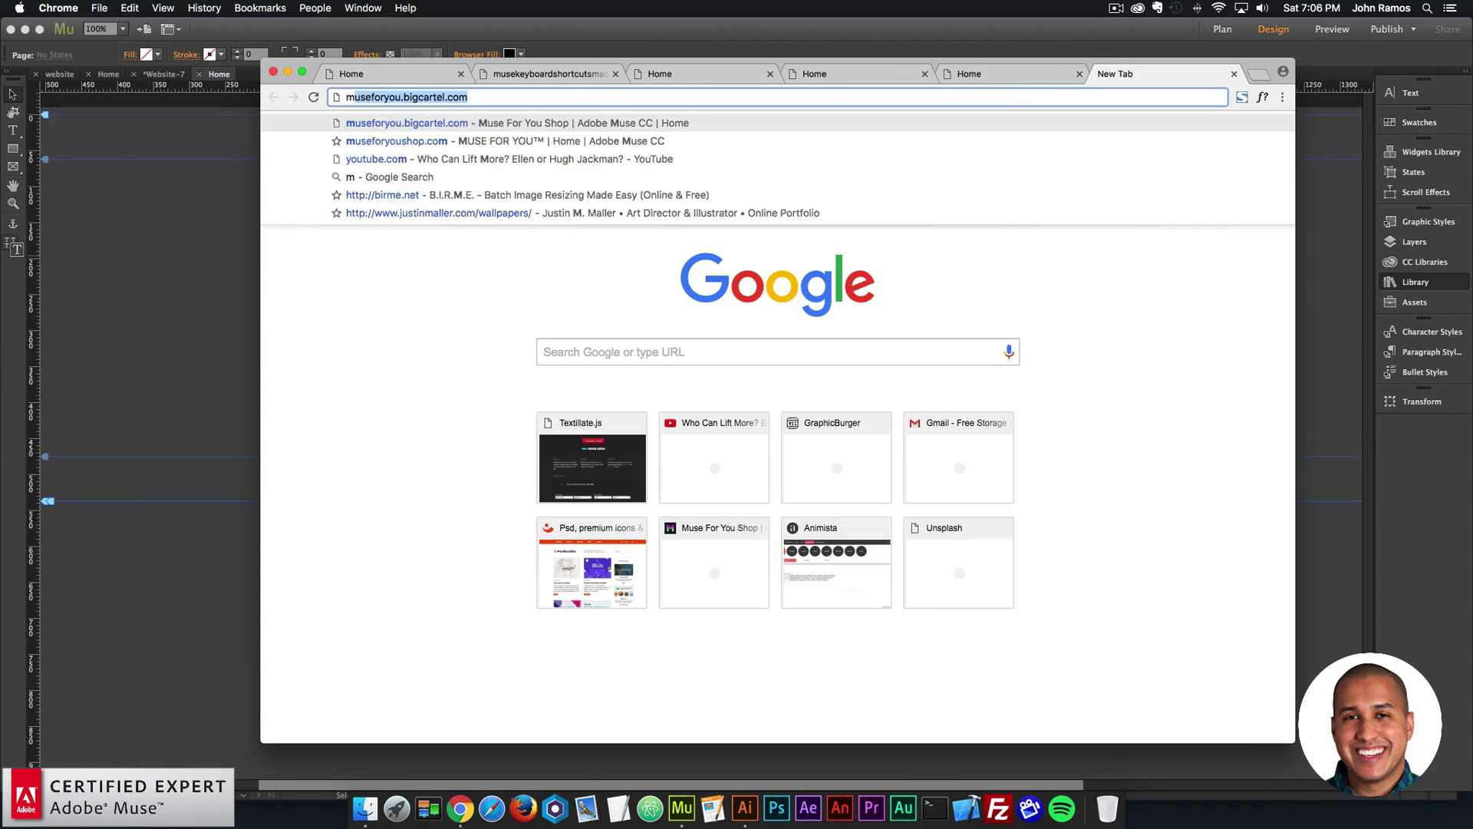
{"action": "type", "text": "ryoushop.c"}
{"action": "key", "text": "Return"}
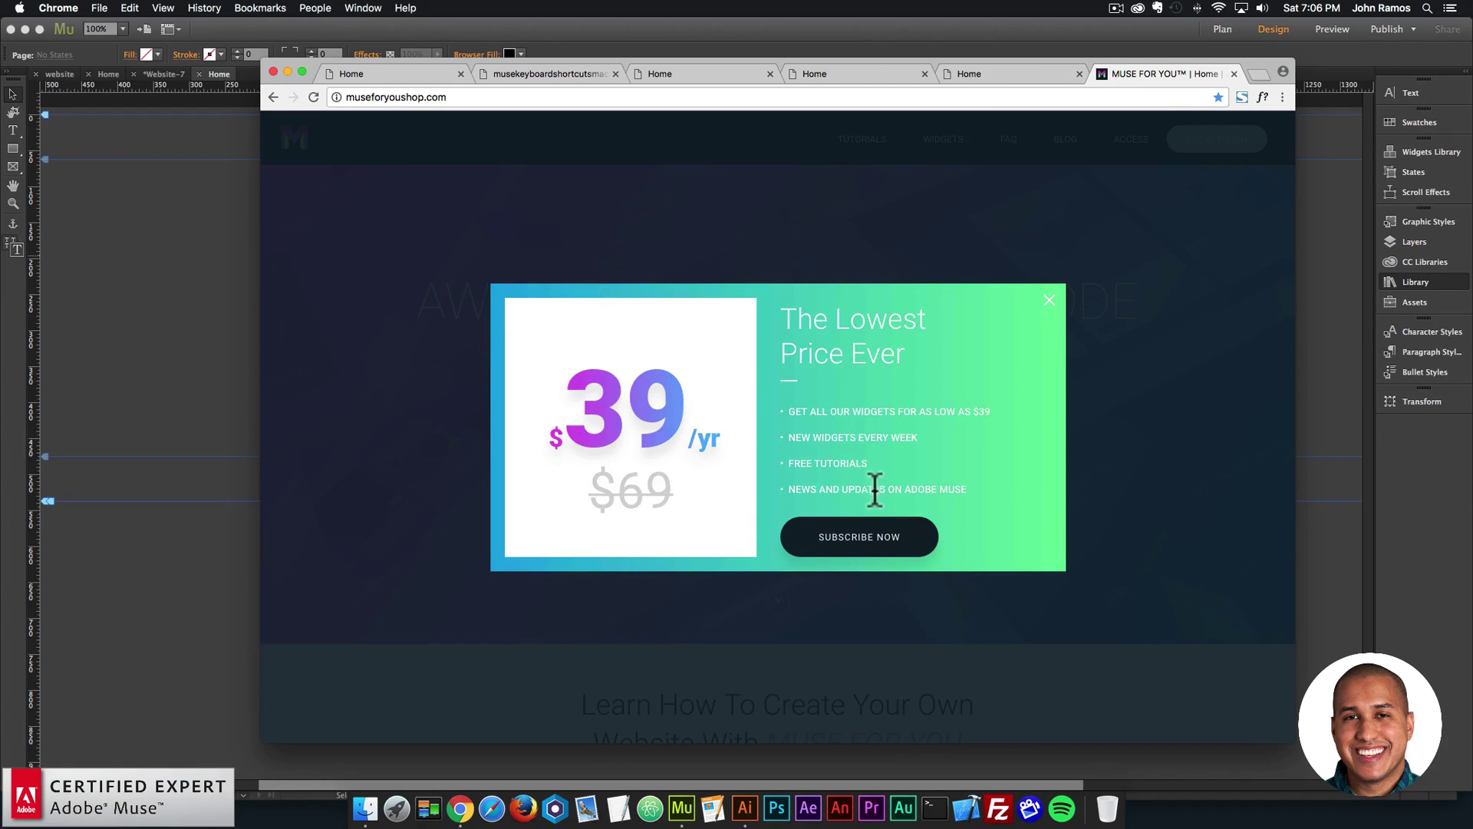
Go from the $39/yr subscription offer to the widget shop and open The Lightbox Widget's product page.
{"action": "left_click", "coordinate": [857, 537]}
{"action": "scroll", "coordinate": [676, 518], "scroll_direction": "down", "scroll_amount": 10}
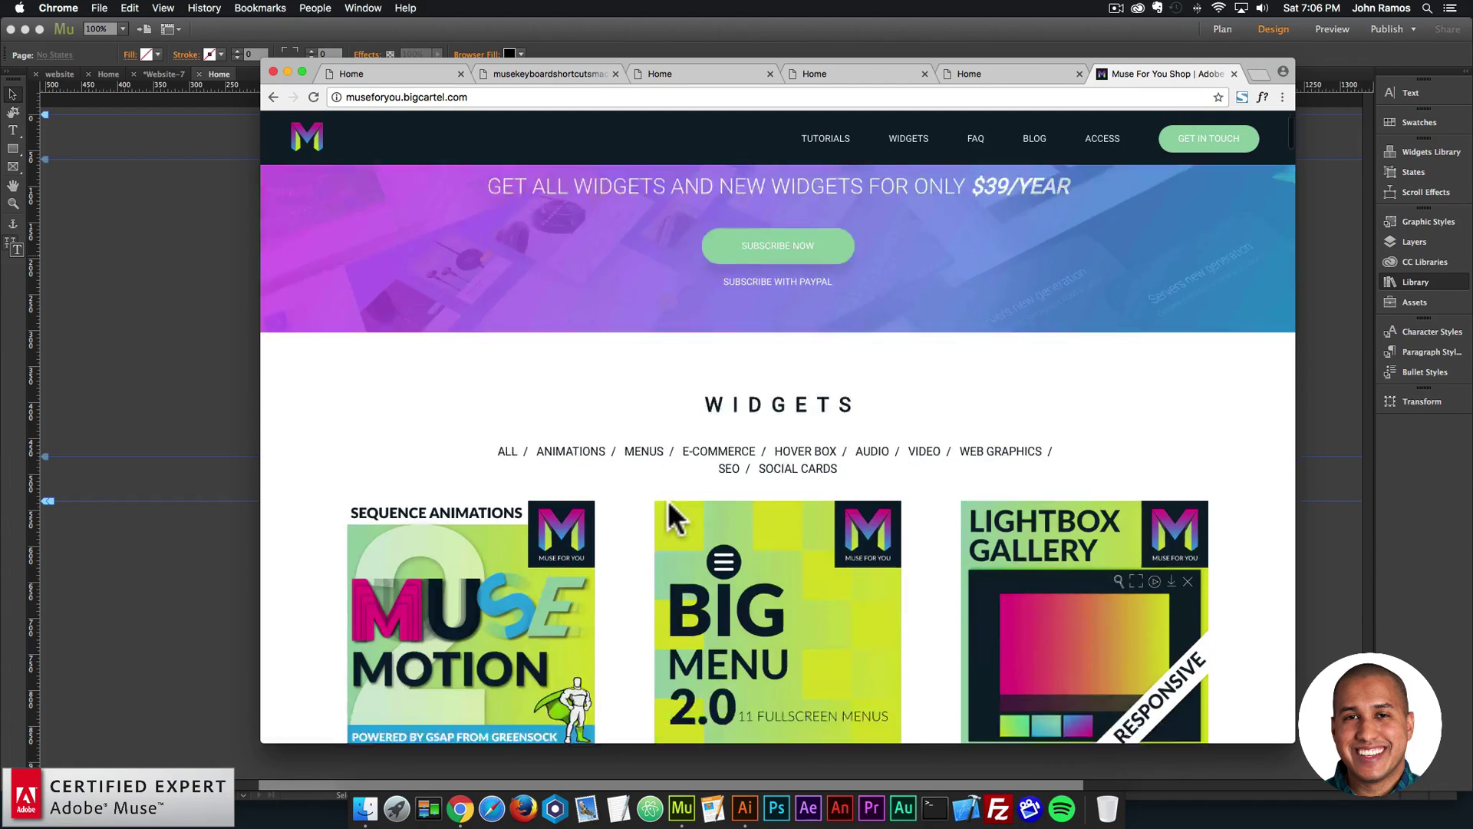
{"action": "scroll", "coordinate": [676, 522], "scroll_direction": "down", "scroll_amount": 3}
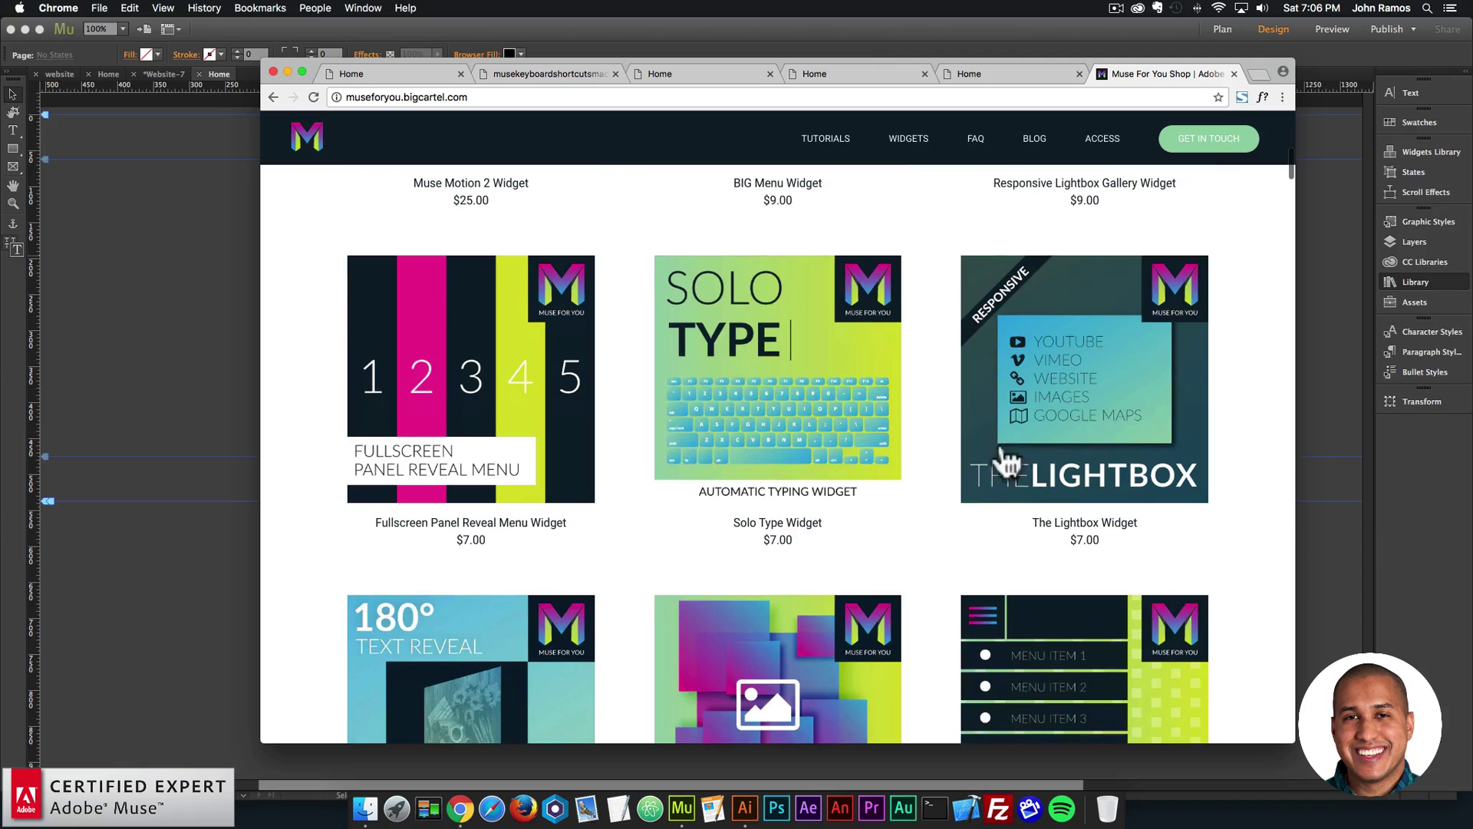
{"action": "left_click", "coordinate": [1095, 384]}
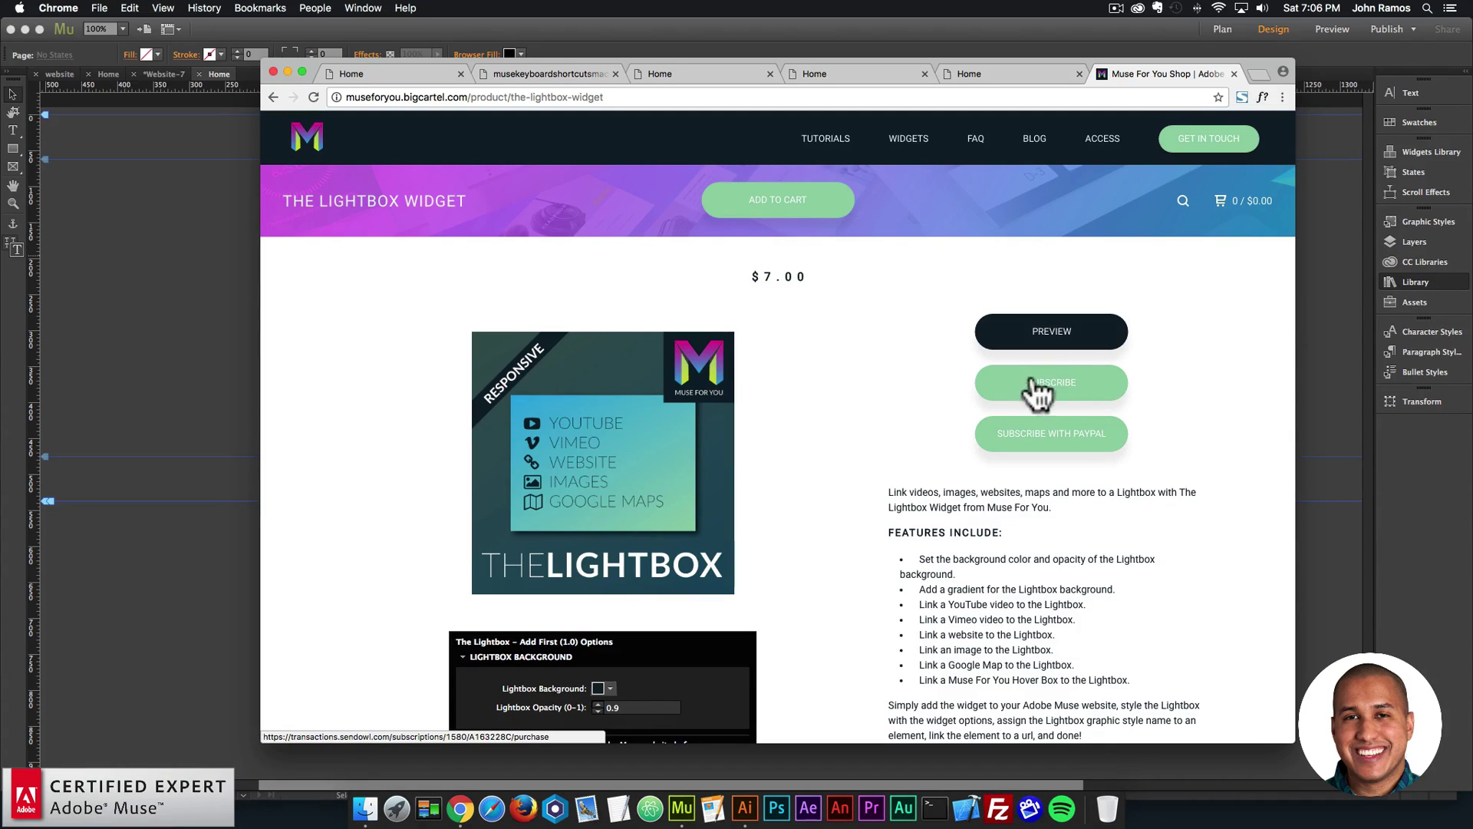
Look through The Lightbox Widget's product page, including its option screenshots, video and comments.
{"action": "left_click", "coordinate": [1078, 443]}
{"action": "scroll", "coordinate": [1019, 460], "scroll_direction": "down", "scroll_amount": 4}
{"action": "scroll", "coordinate": [768, 460], "scroll_direction": "down", "scroll_amount": 3}
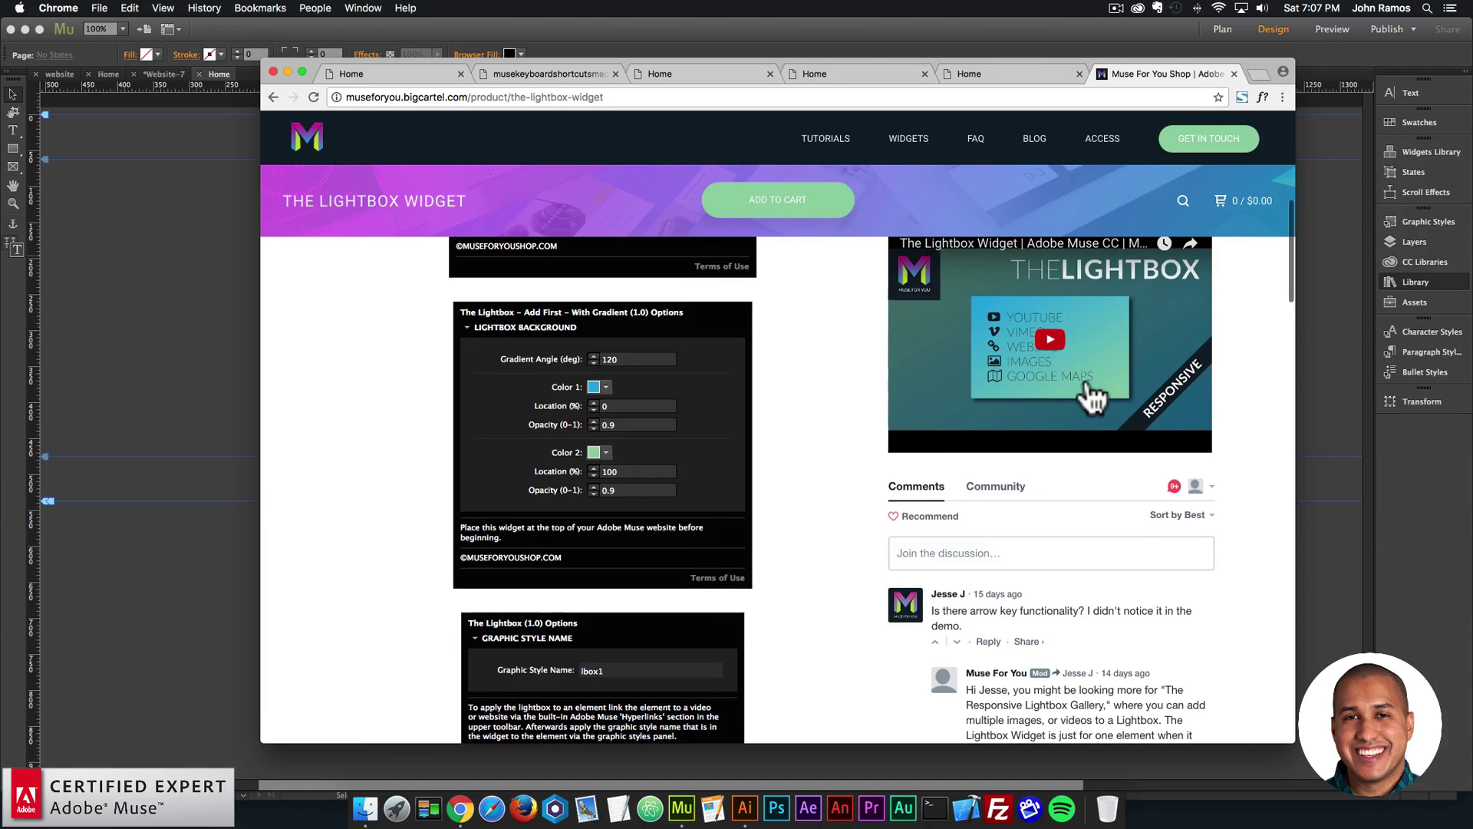
{"action": "scroll", "coordinate": [1091, 395], "scroll_direction": "down", "scroll_amount": 1}
{"action": "scroll", "coordinate": [1058, 422], "scroll_direction": "down", "scroll_amount": 1}
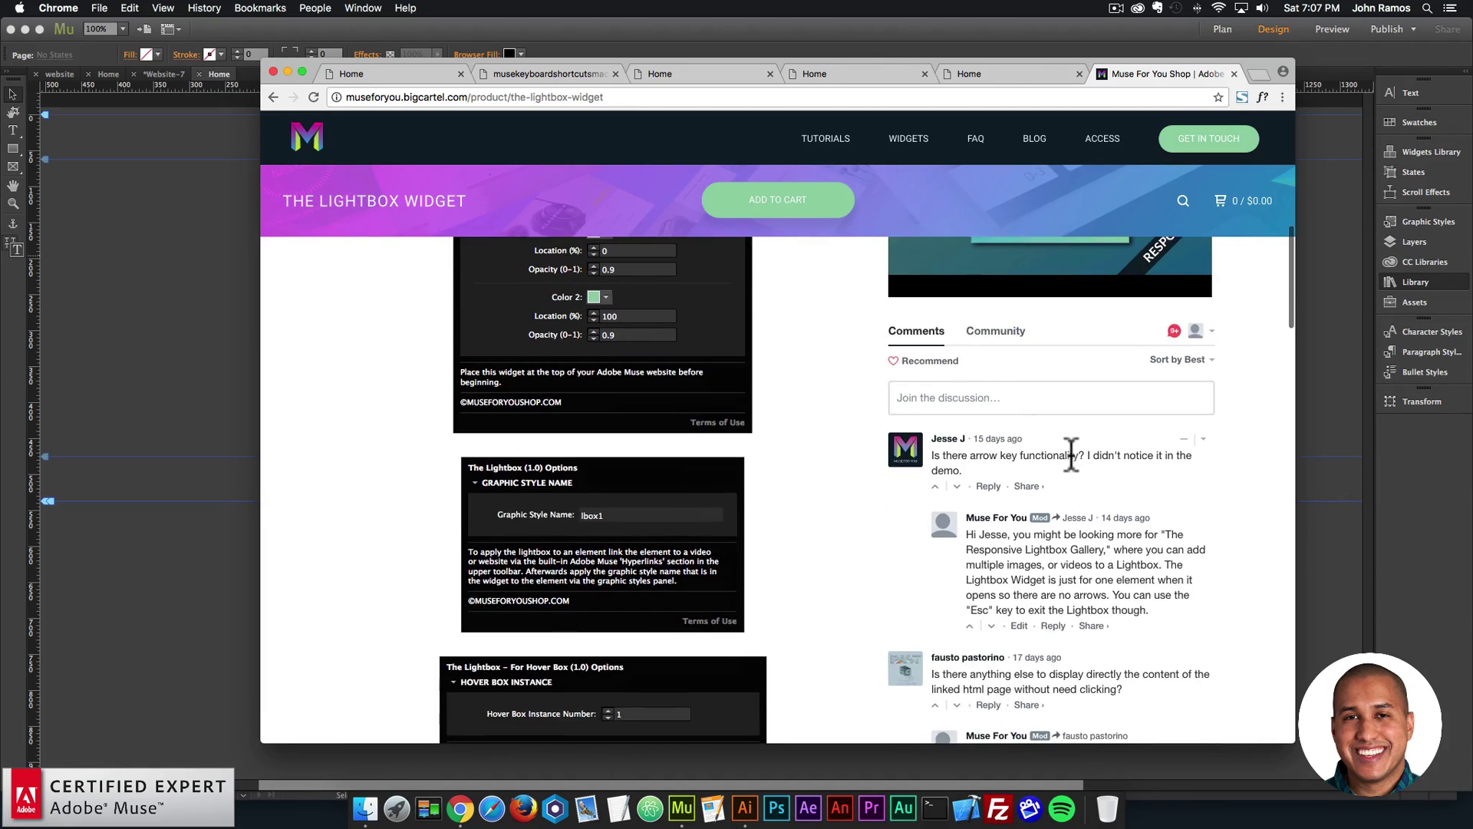
Open The Lightbox Widget's live preview page, then return to its product page in the shop.
{"action": "scroll", "coordinate": [1071, 454], "scroll_direction": "up", "scroll_amount": 10}
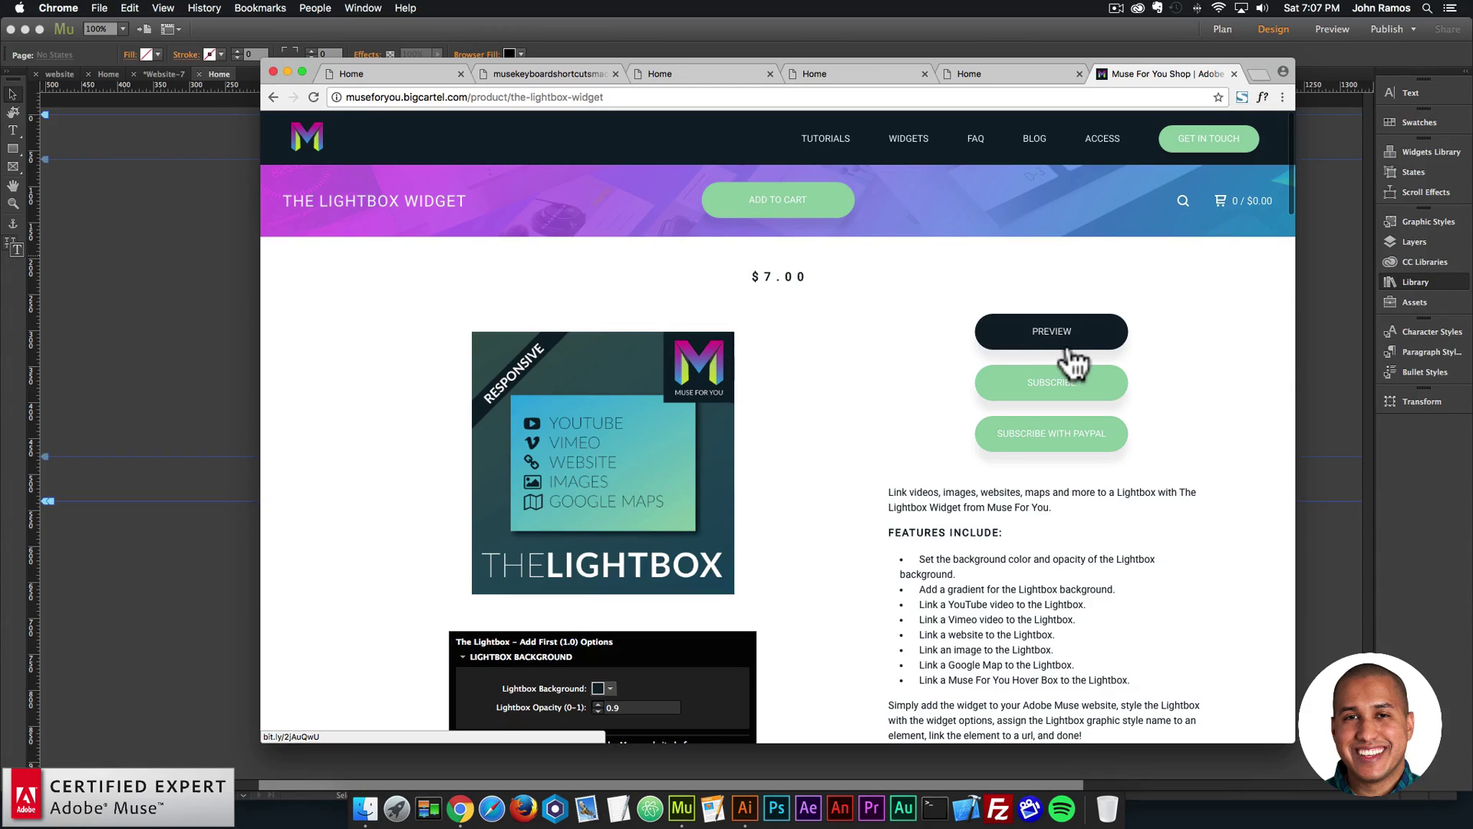
{"action": "left_click", "coordinate": [1045, 330]}
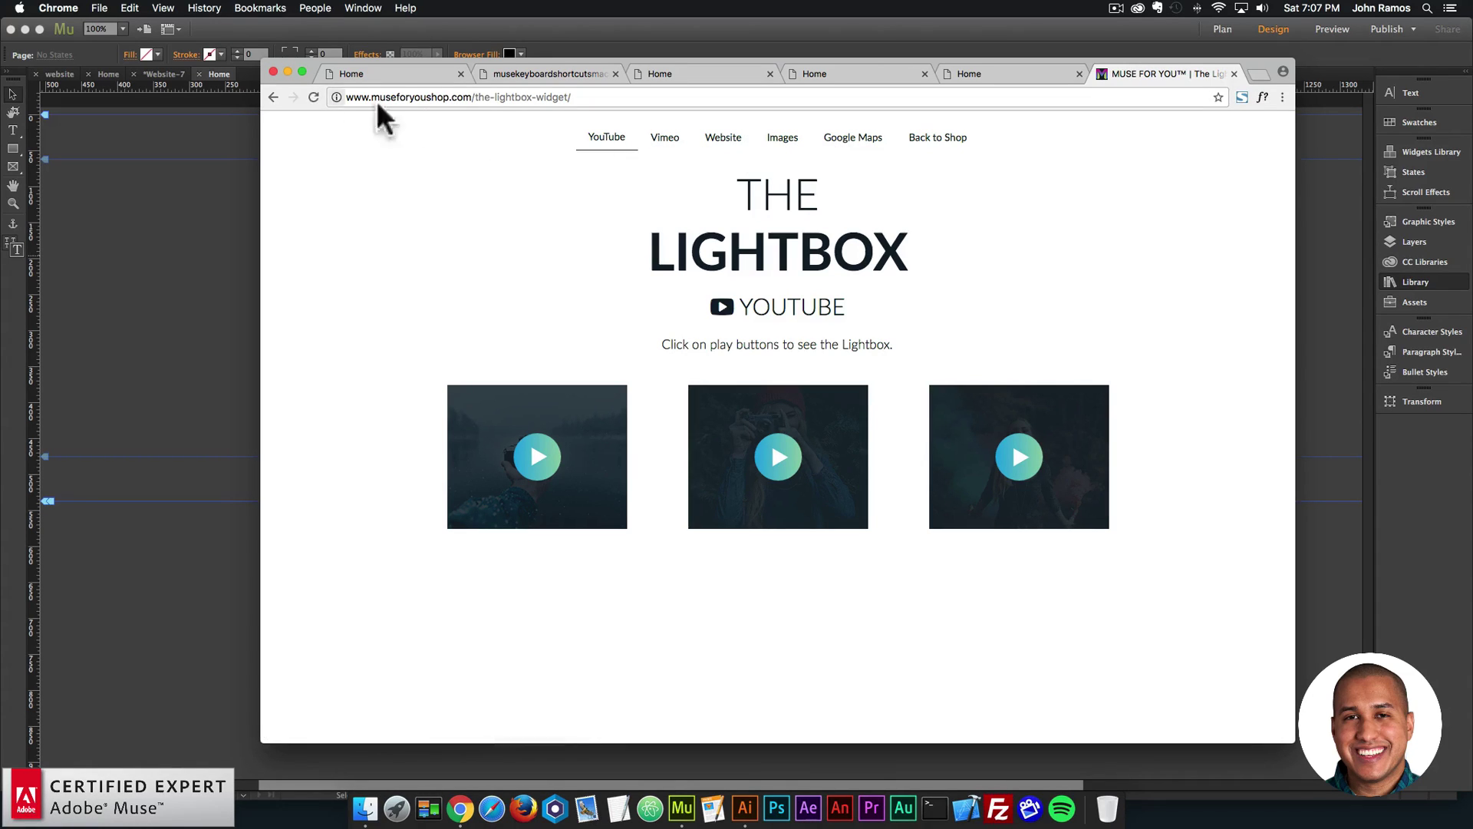
{"action": "left_click", "coordinate": [936, 140]}
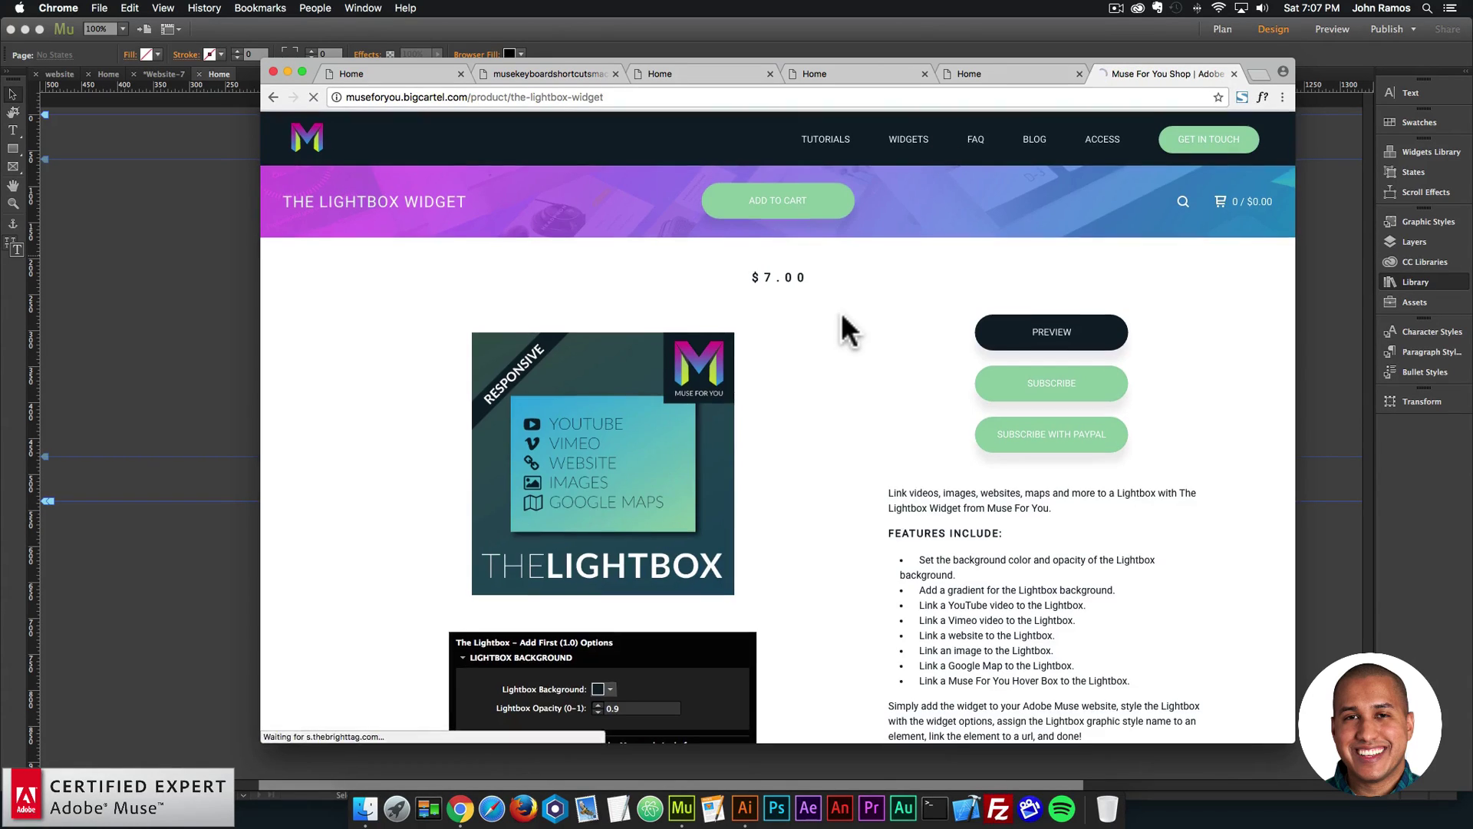